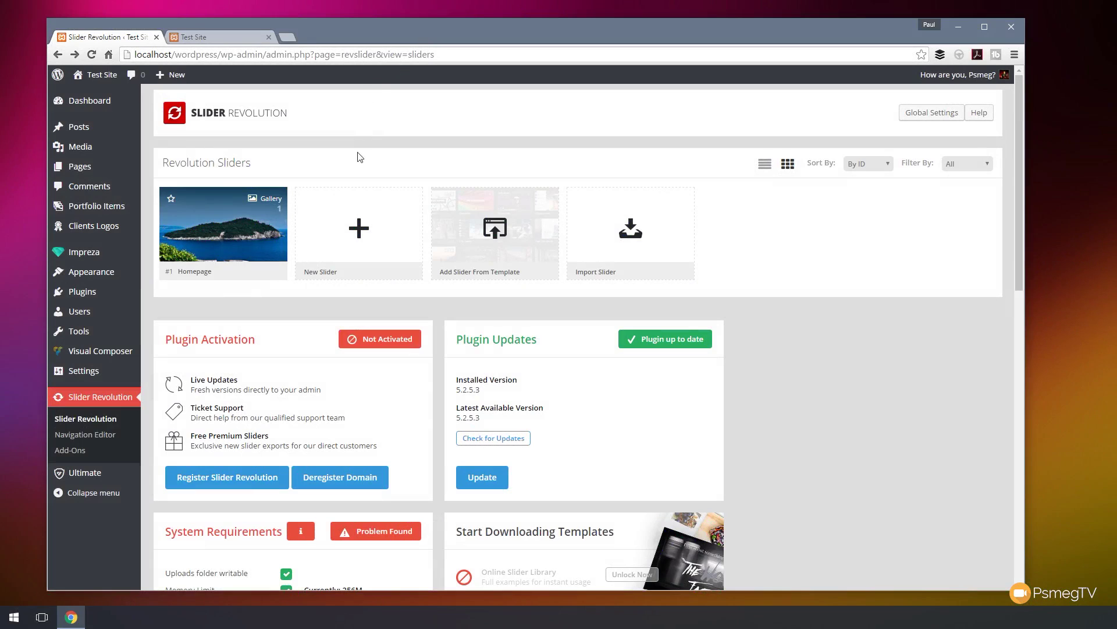
Step: Create a new slider named 'Carousel' with the alias 'carousel'
click(359, 227)
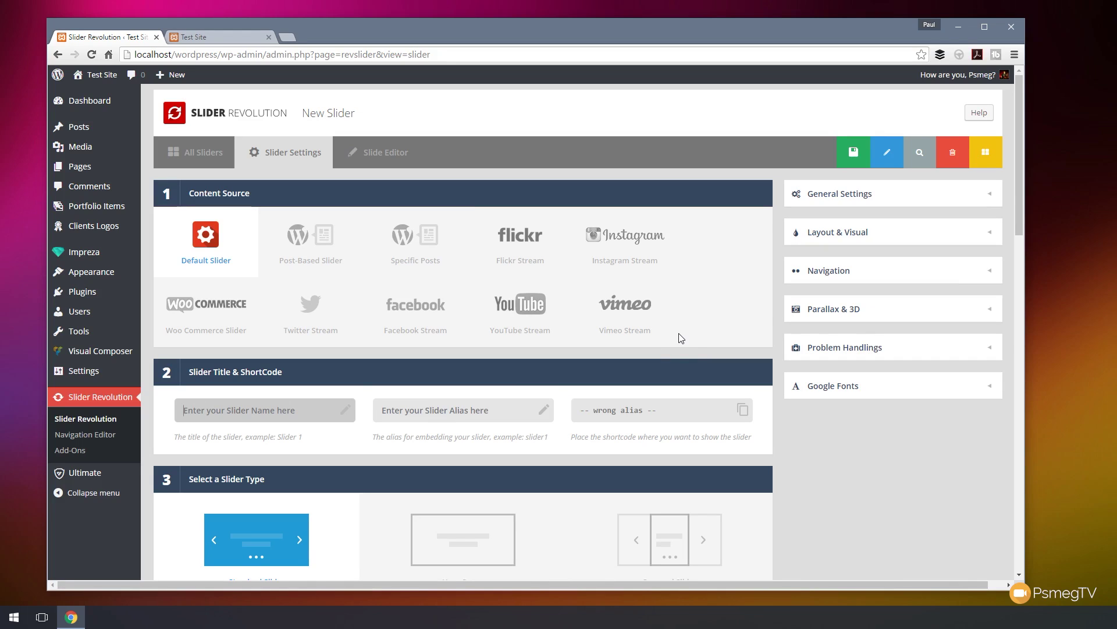
click(286, 413)
text(Carousel)
click(421, 414)
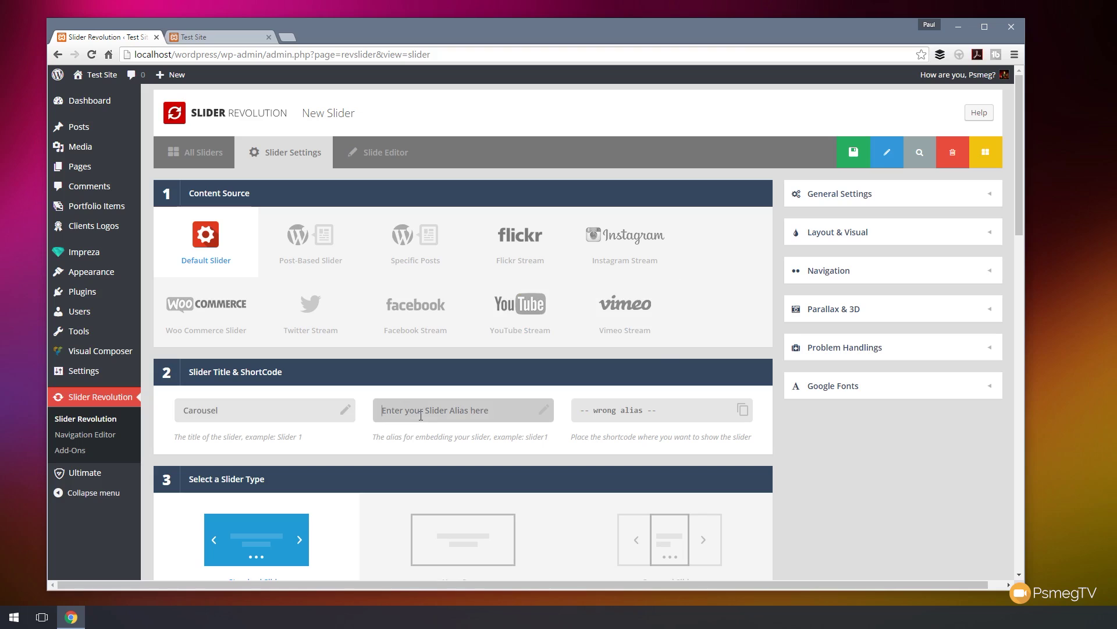
text(carousel)
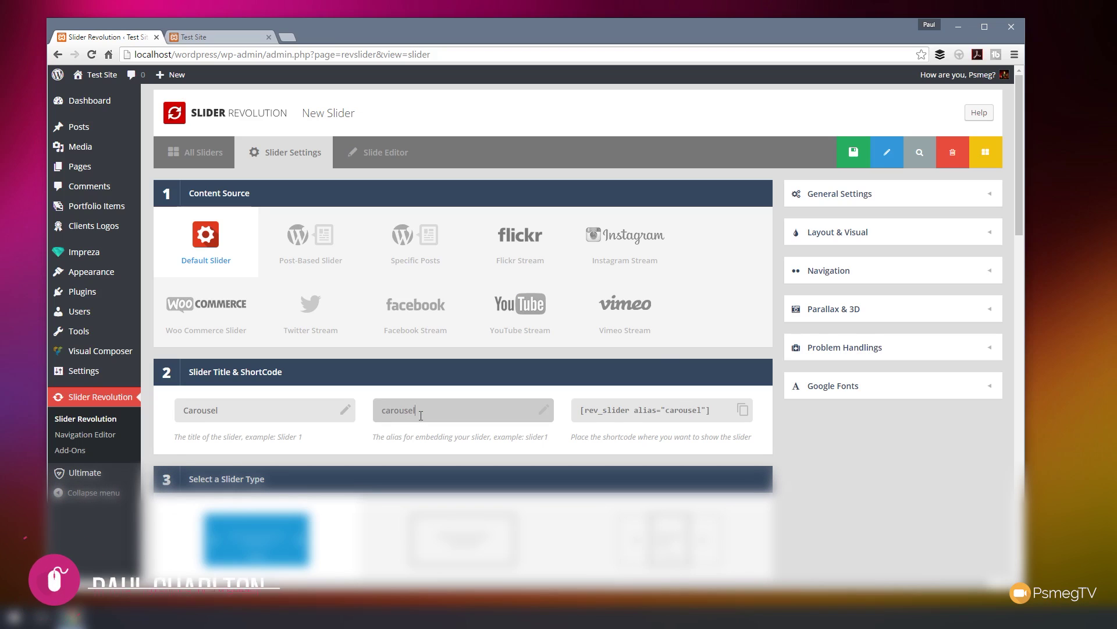
Step: Set the slider type to Carousel Slider
scroll(489, 429, down, 3)
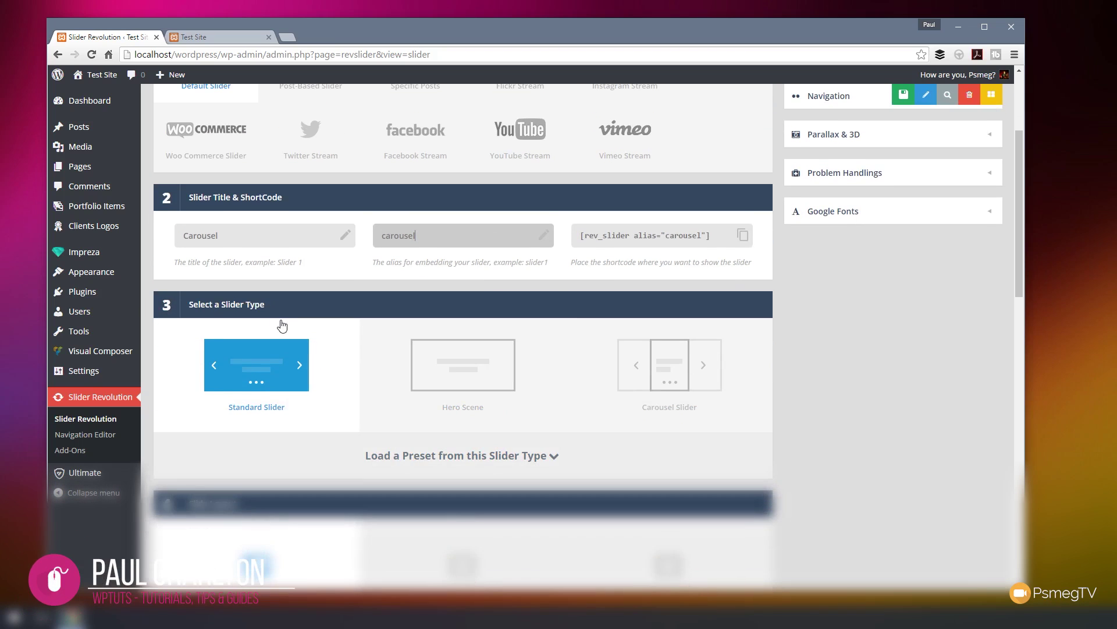
click(664, 365)
scroll(842, 453, down, 4)
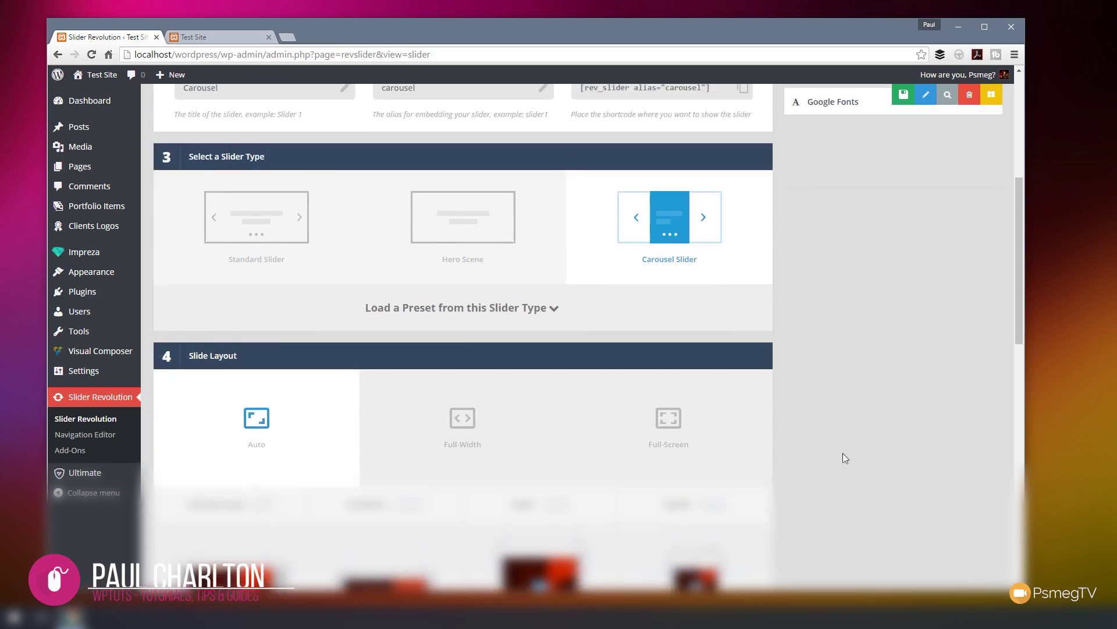
click(485, 329)
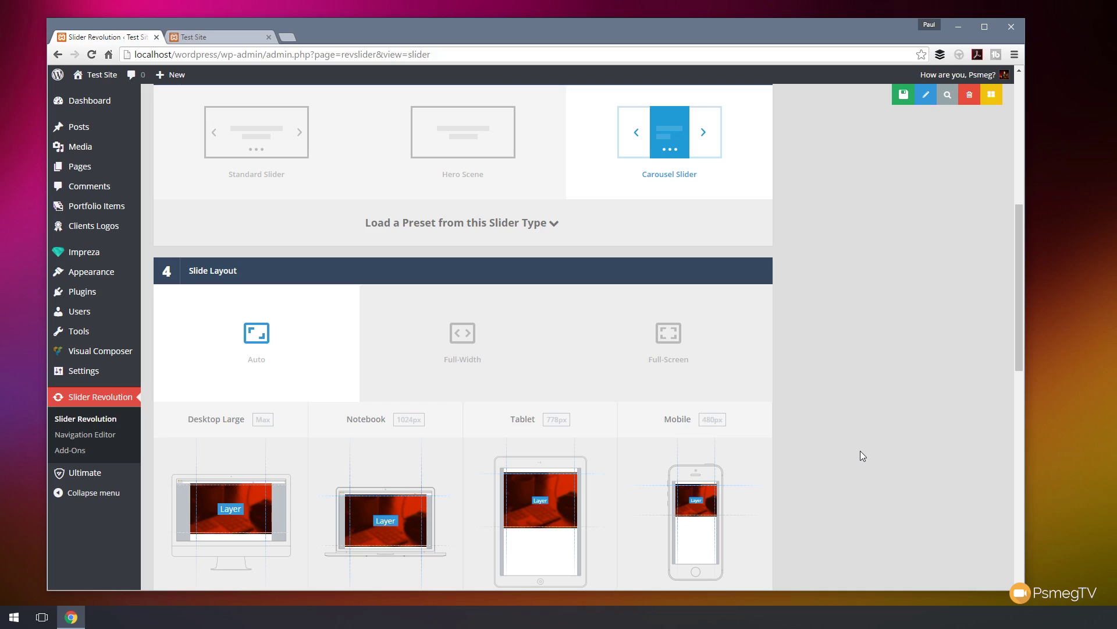
scroll(860, 451, up, 3)
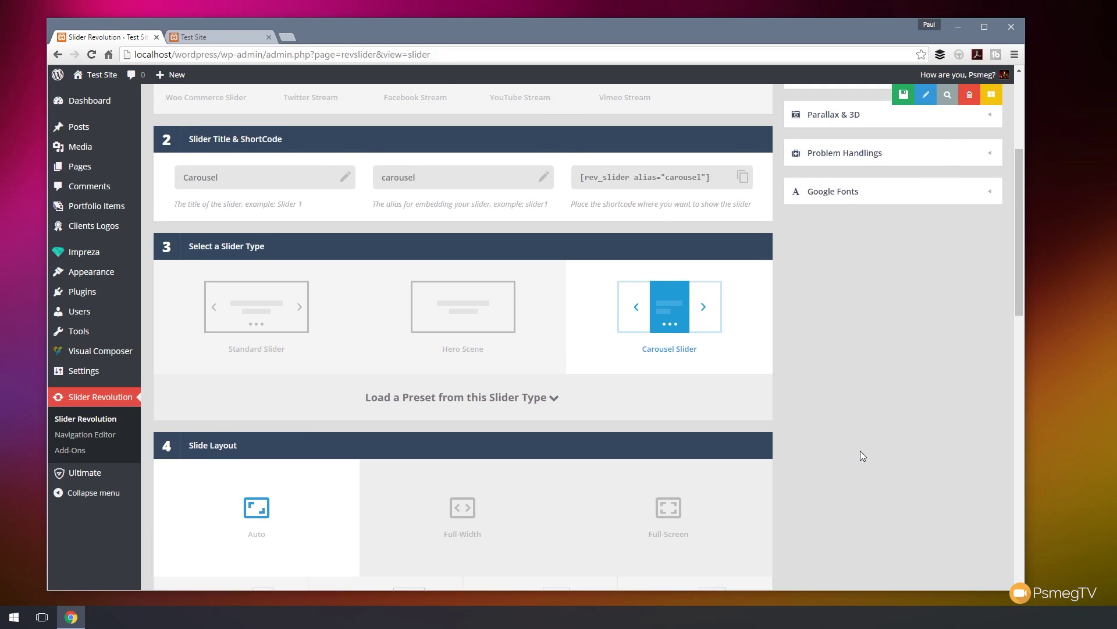
scroll(860, 451, up, 3)
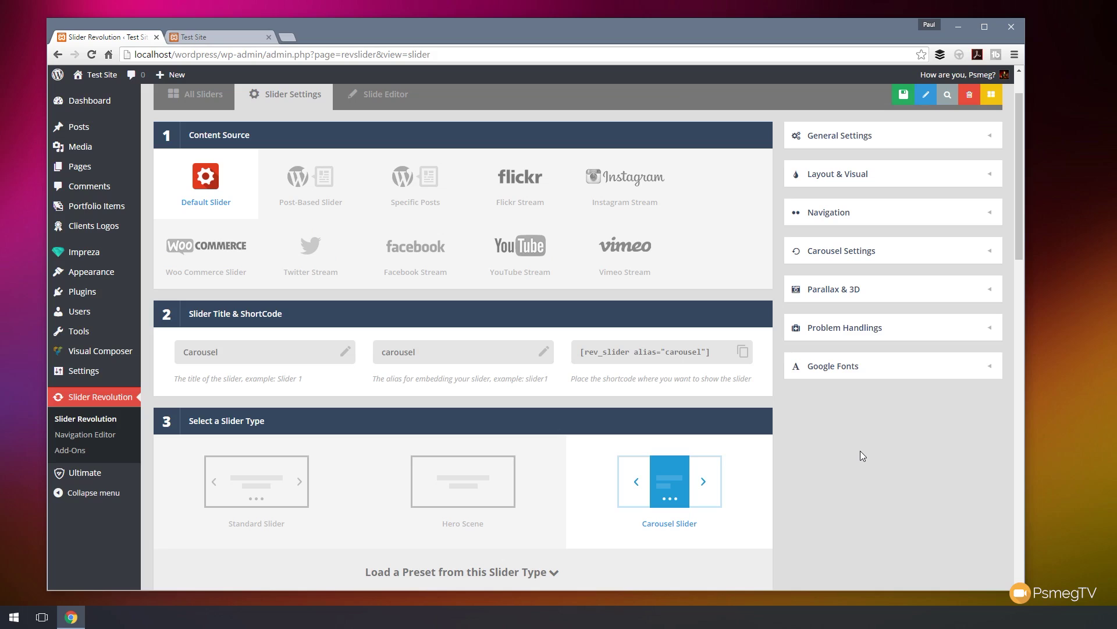
Step: Save the slider settings, then give slide 1 the Lokrum-Island image background and save it
click(888, 93)
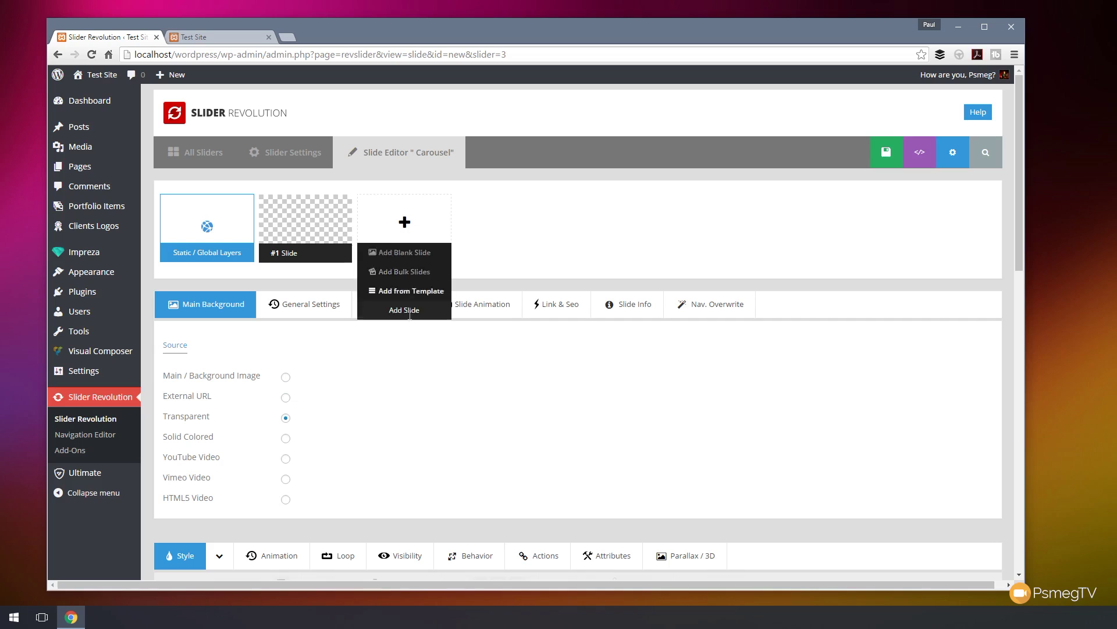
mouse_move(303, 217)
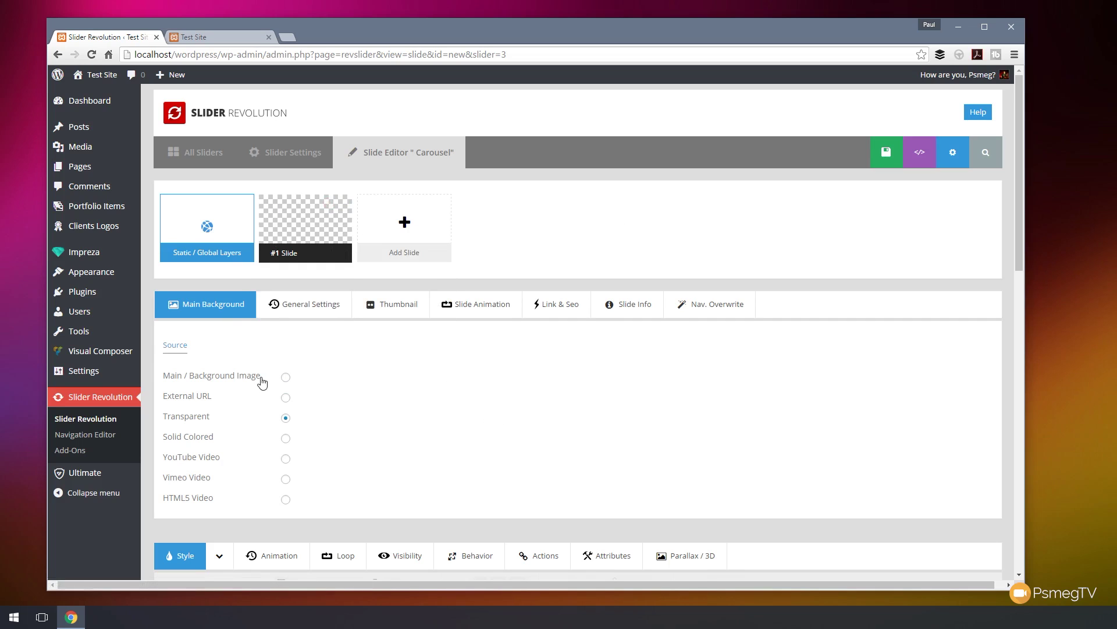
click(286, 377)
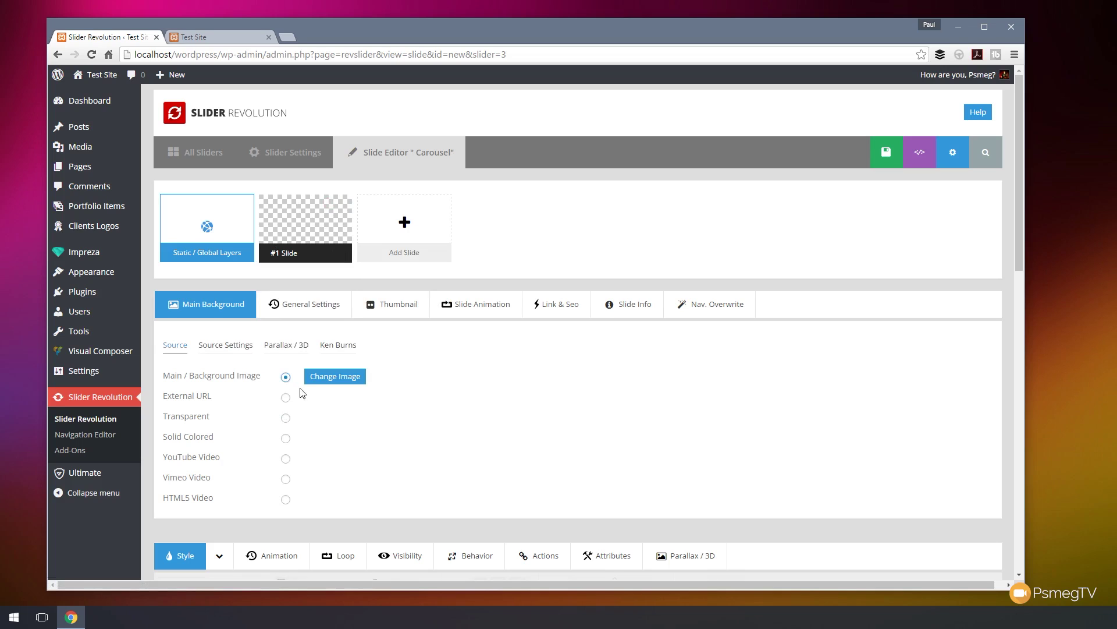
click(343, 379)
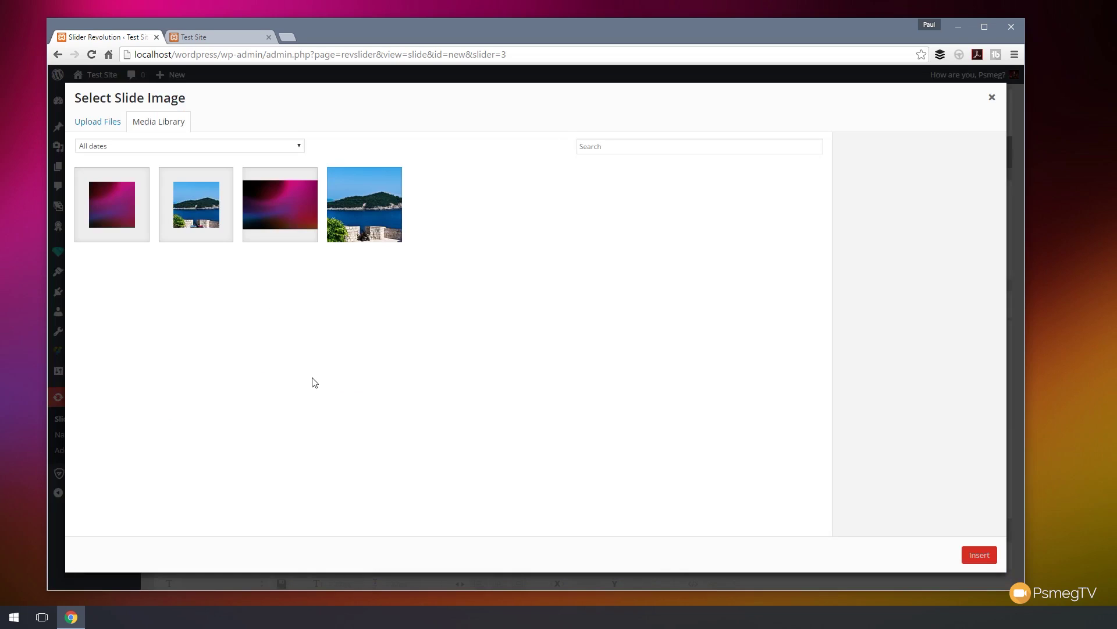
click(356, 210)
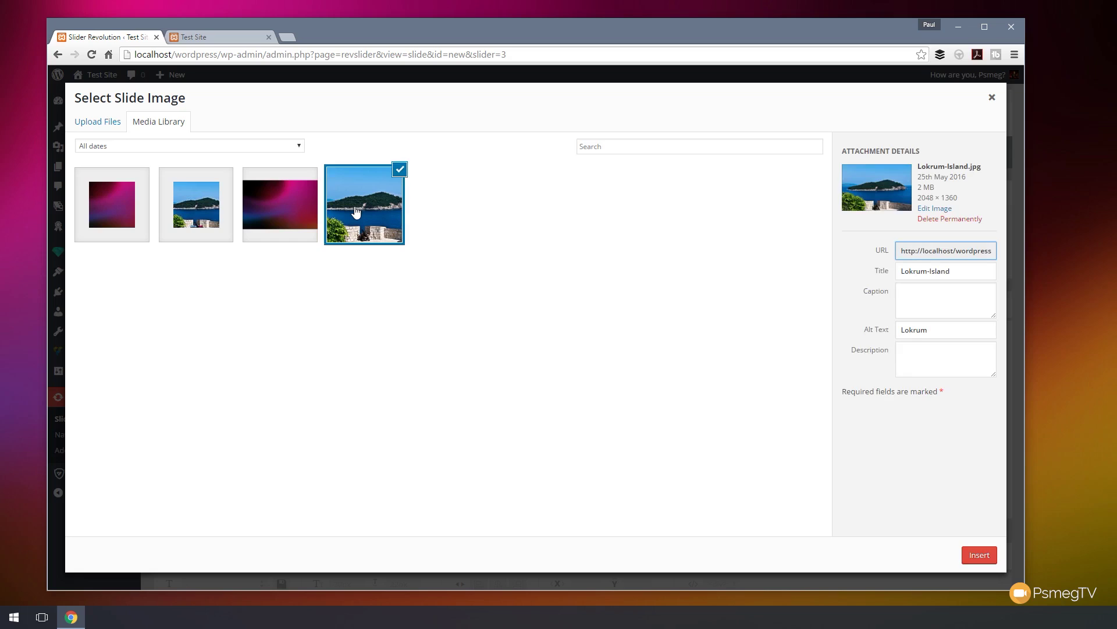
click(974, 555)
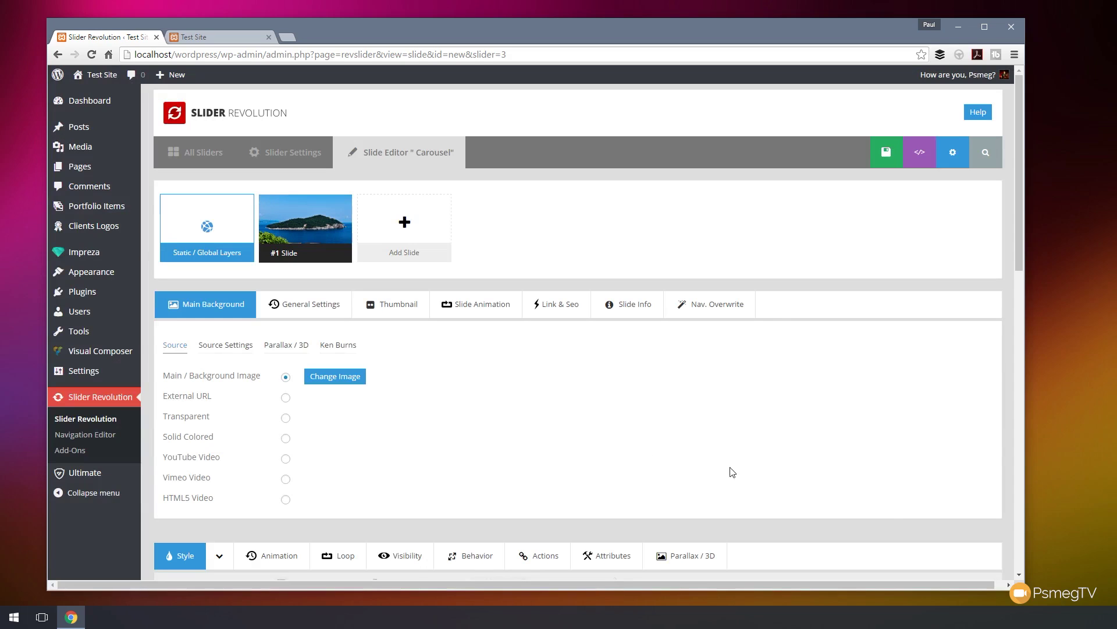
click(871, 156)
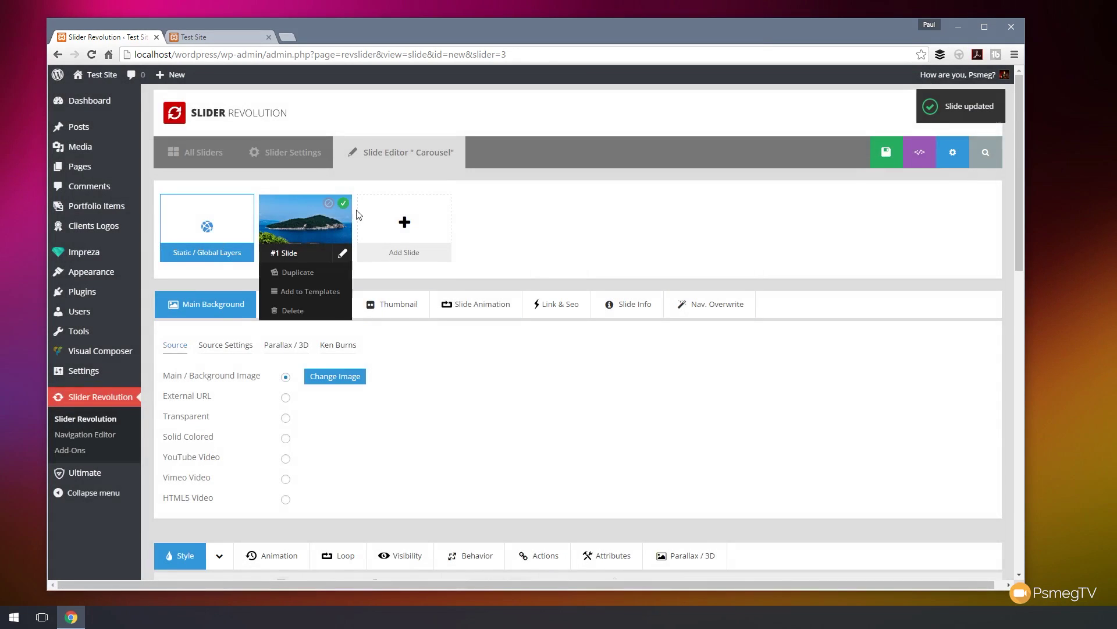
Step: Add a blank second slide with the pink colorswirls image as background and save it
mouse_move(403, 223)
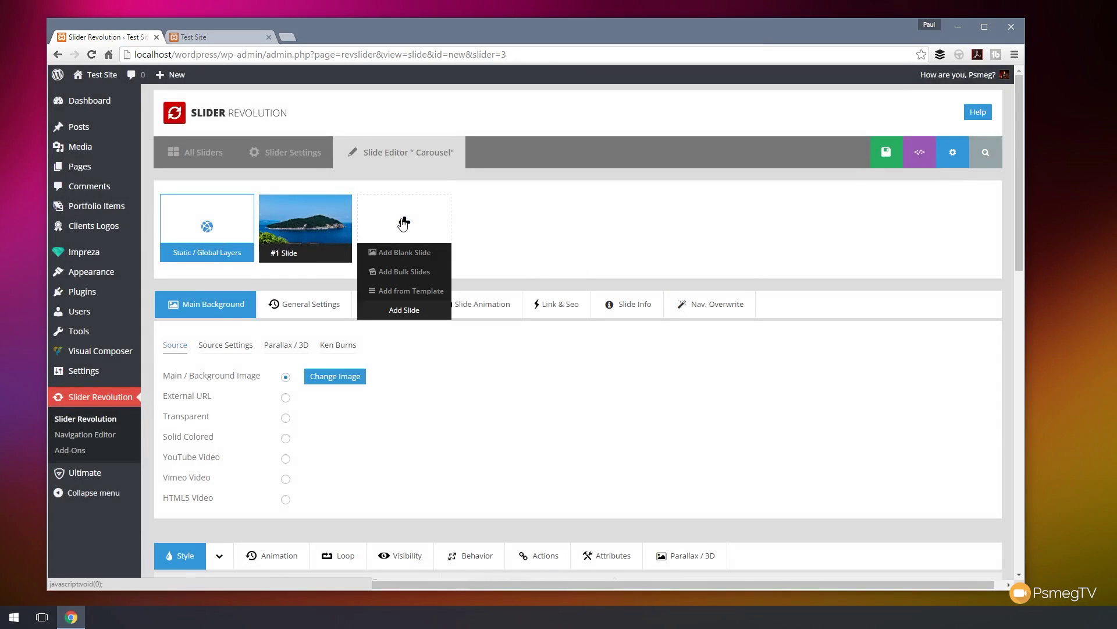
click(405, 256)
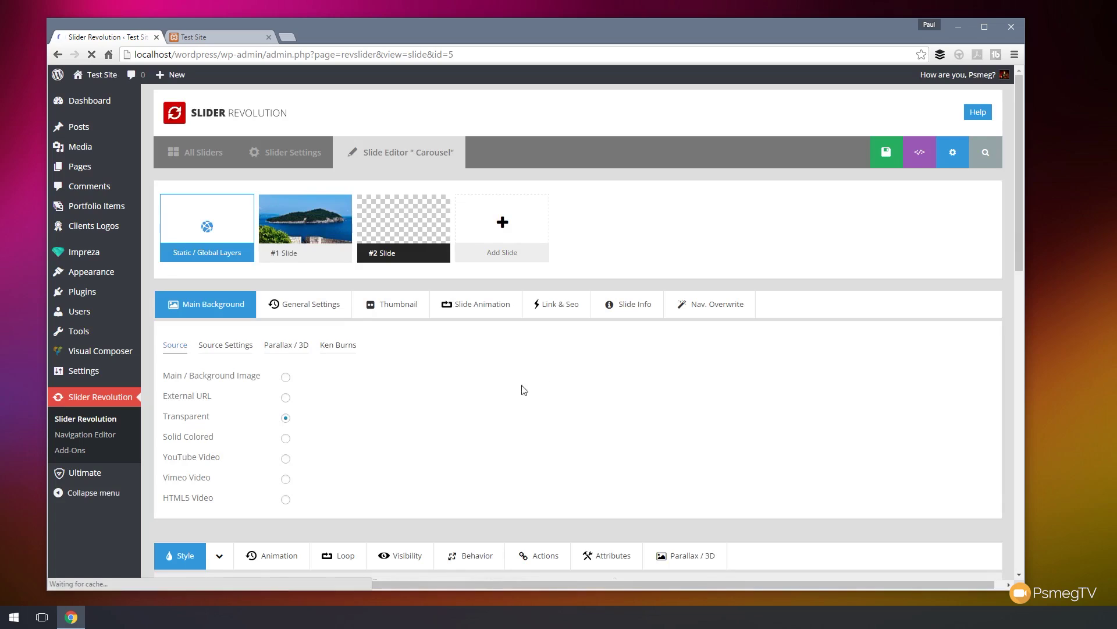
click(285, 377)
click(342, 378)
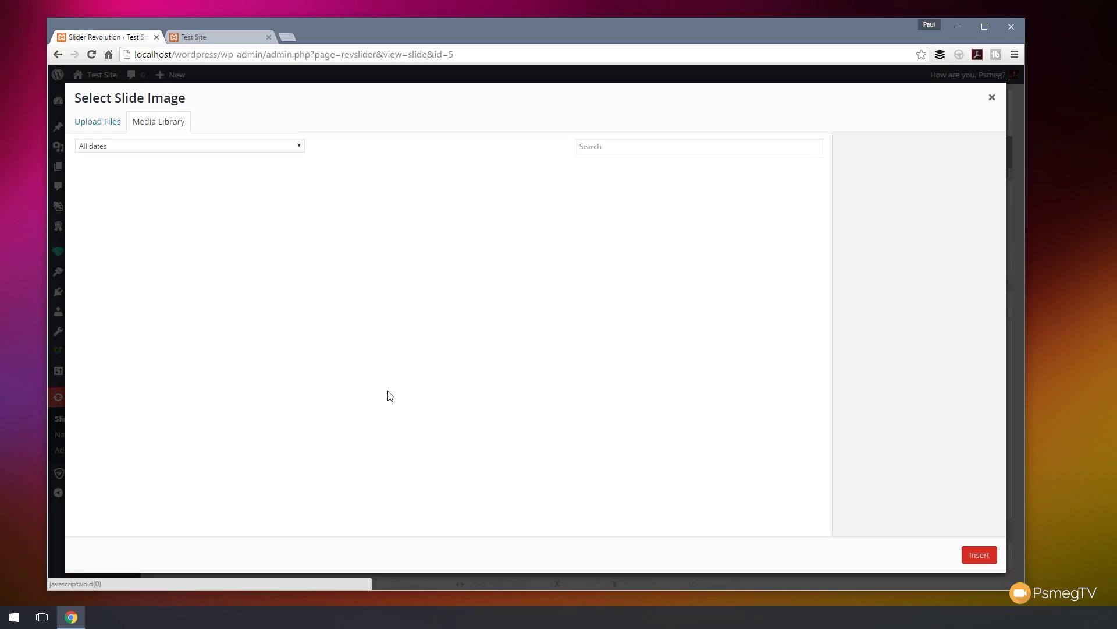
click(285, 215)
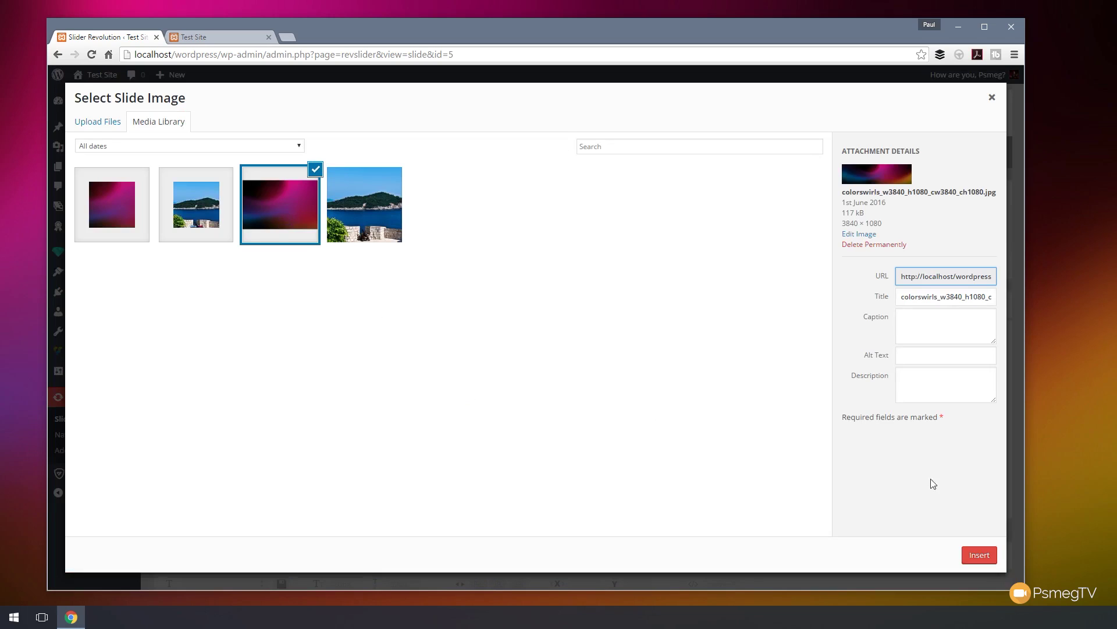
click(979, 554)
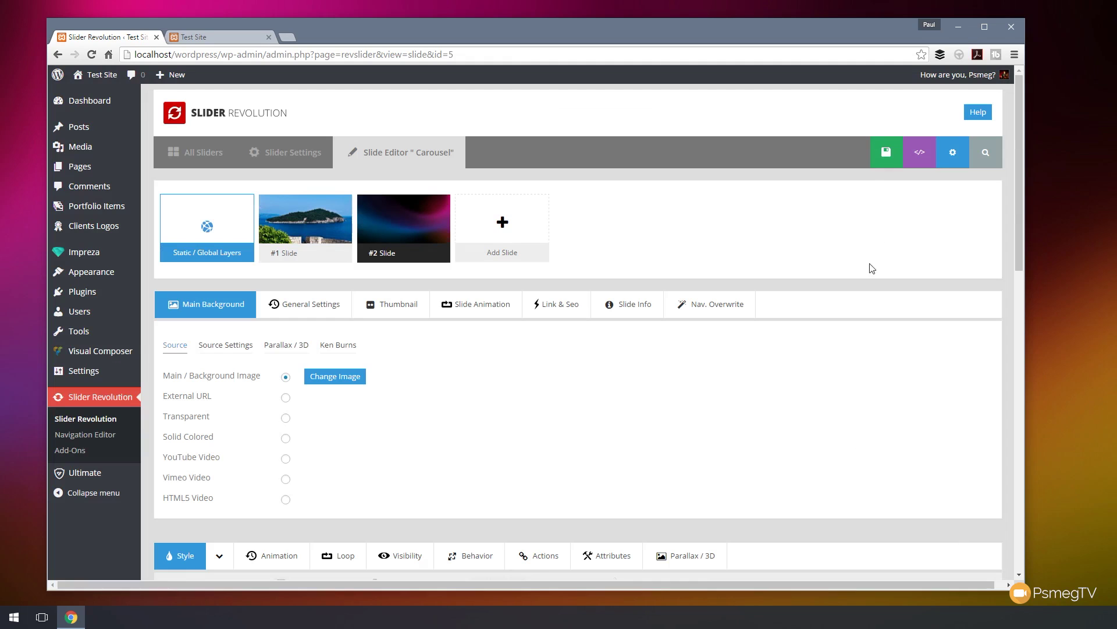
click(874, 155)
key(ctrl+Tab)
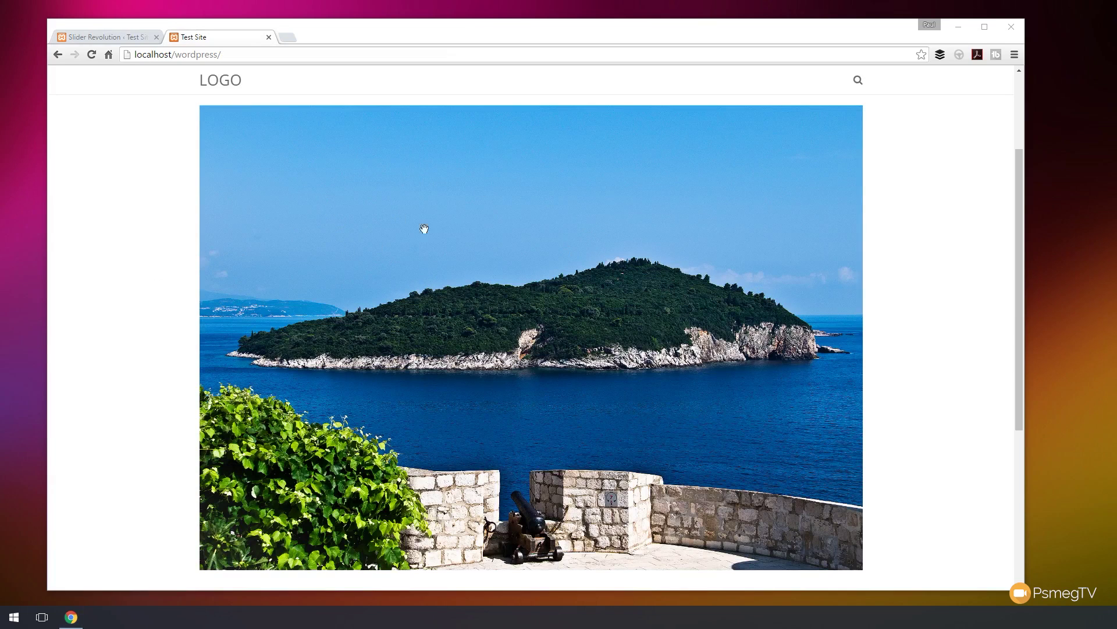
drag(803, 306, 187, 332)
drag(324, 326, 878, 357)
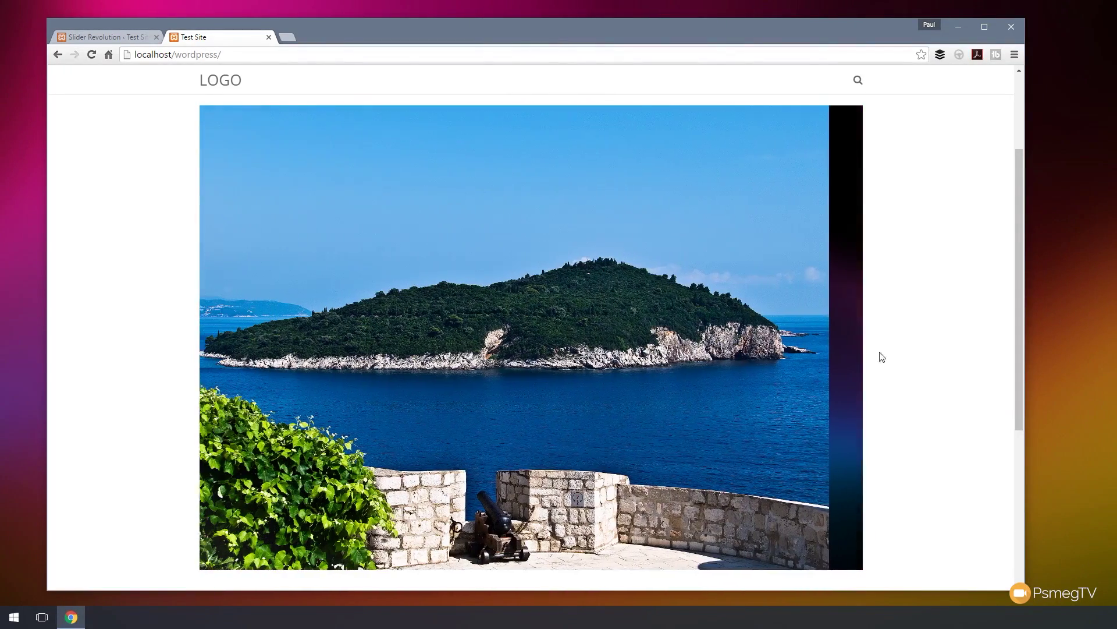
scroll(943, 366, down, 1)
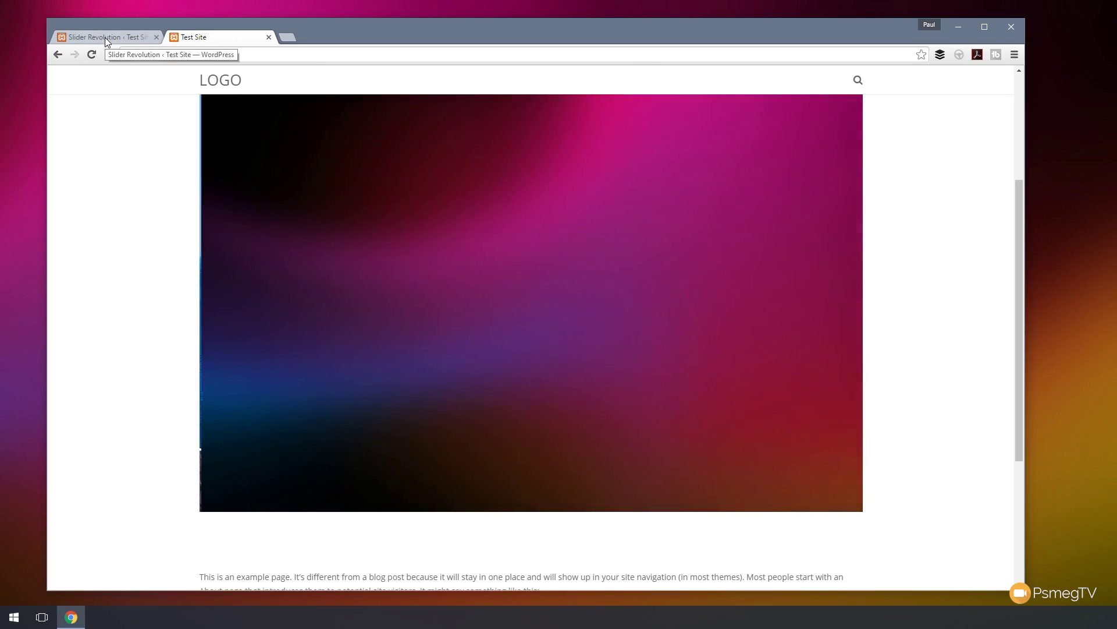
click(105, 37)
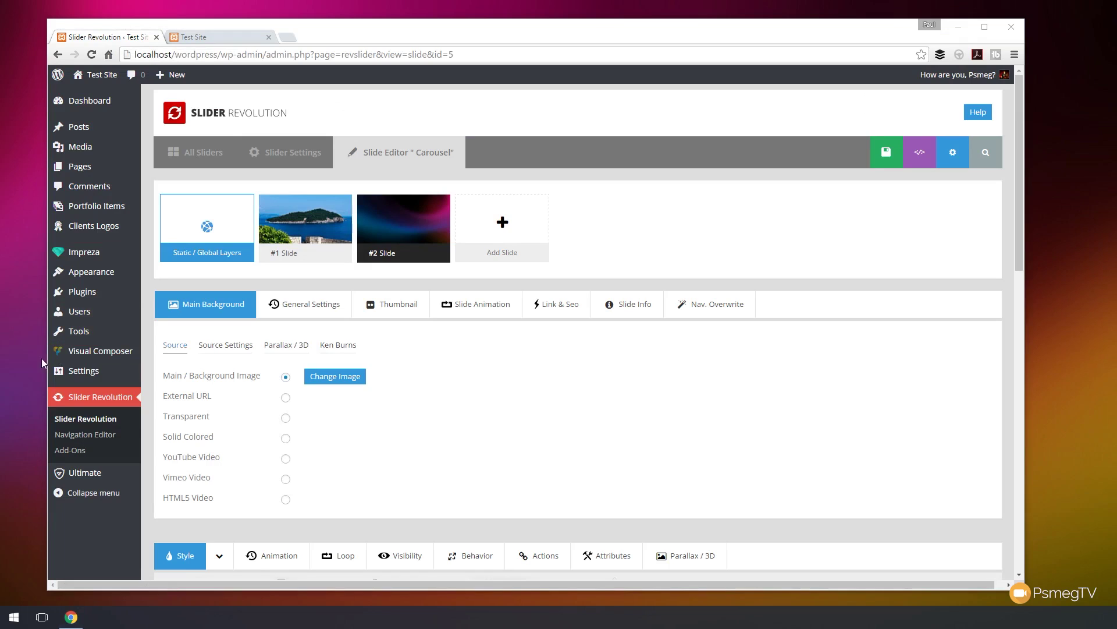
Step: Switch Enable Thumbnails on under Navigation > Thumbs (Hesperiden style, 5 visible) and save the settings
click(290, 153)
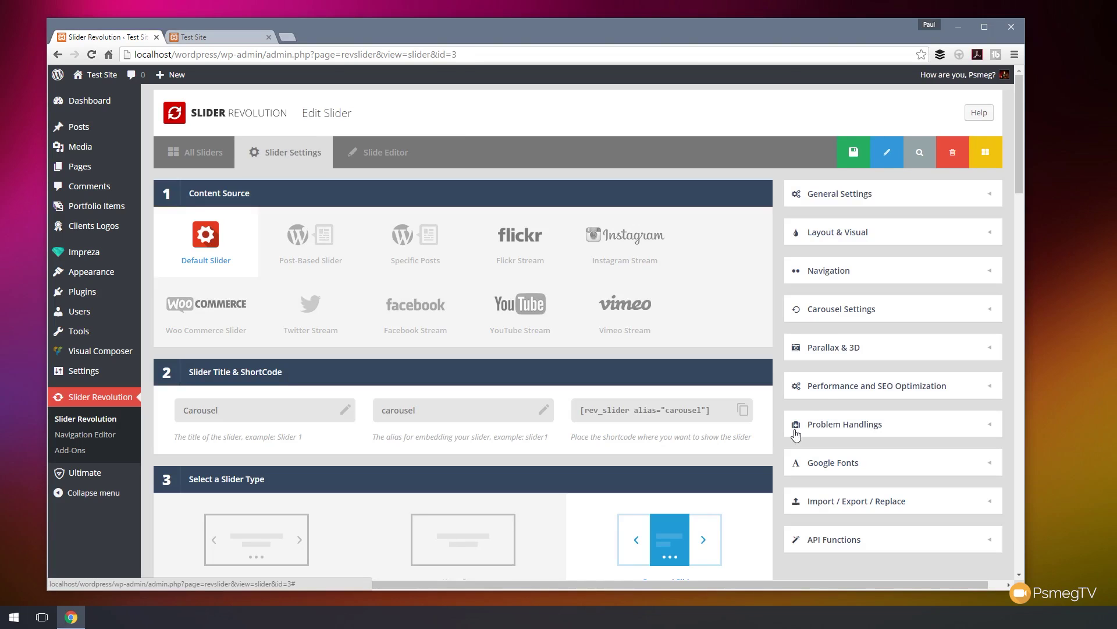
click(848, 273)
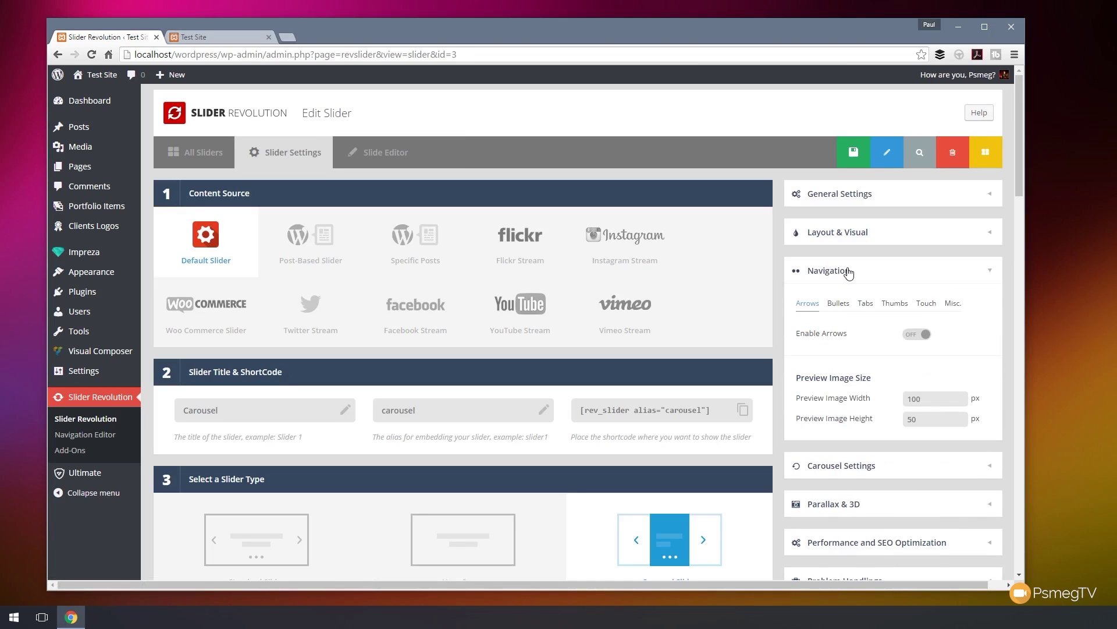
click(890, 310)
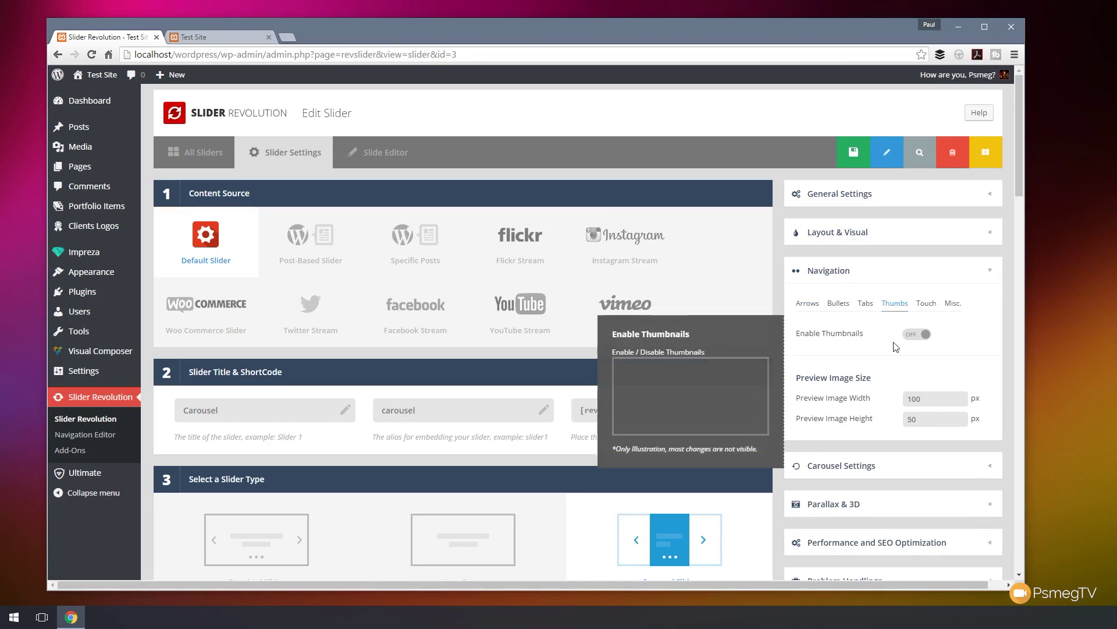
click(917, 335)
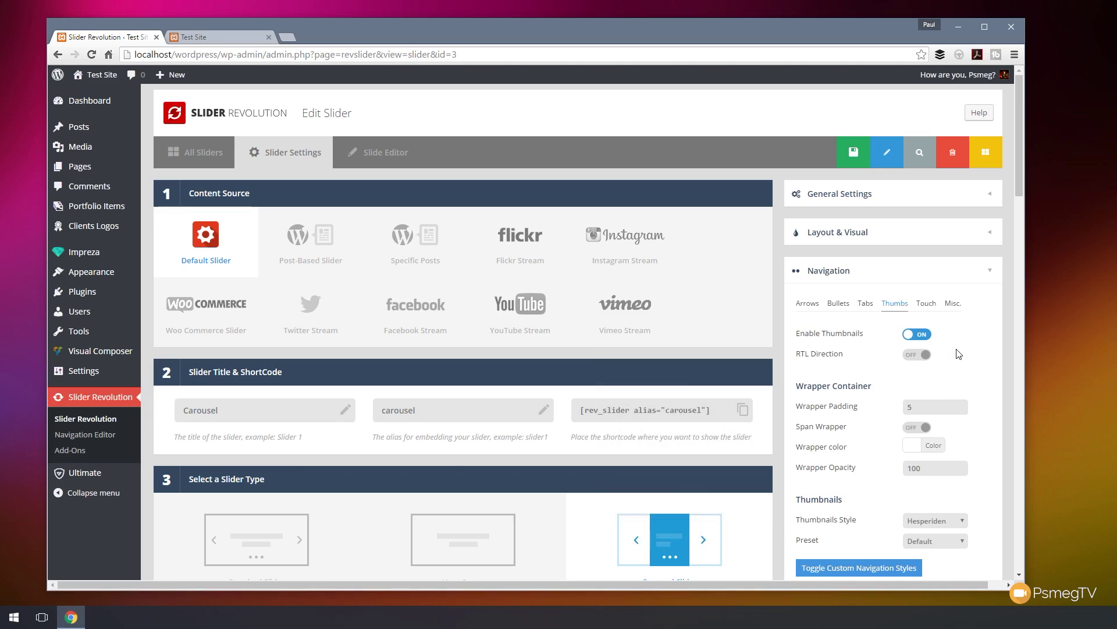
scroll(963, 349, down, 3)
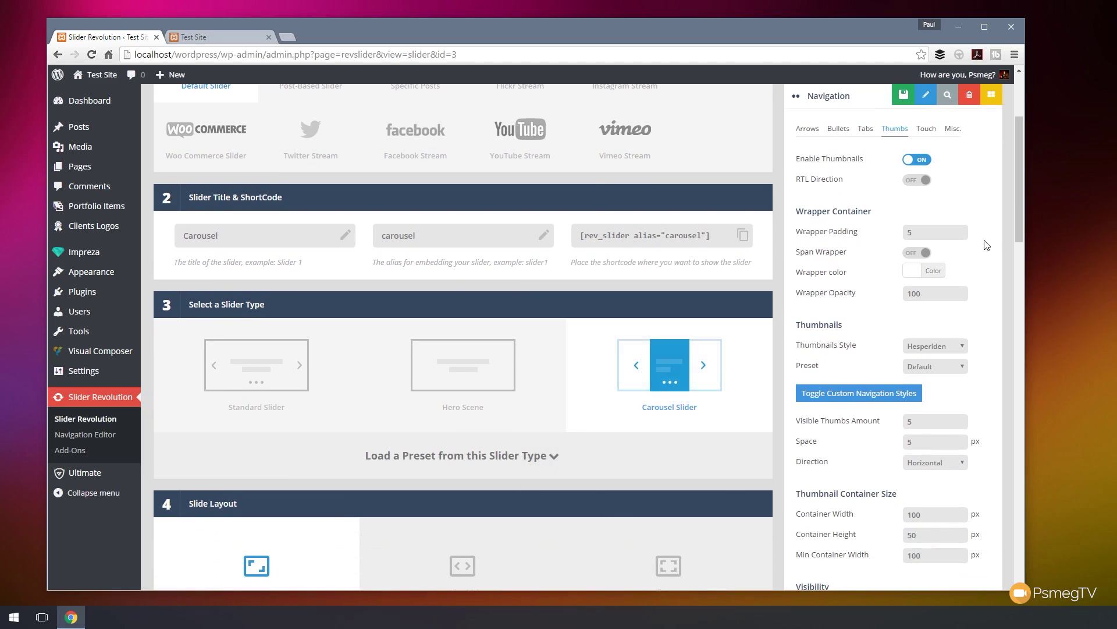
scroll(987, 247, down, 3)
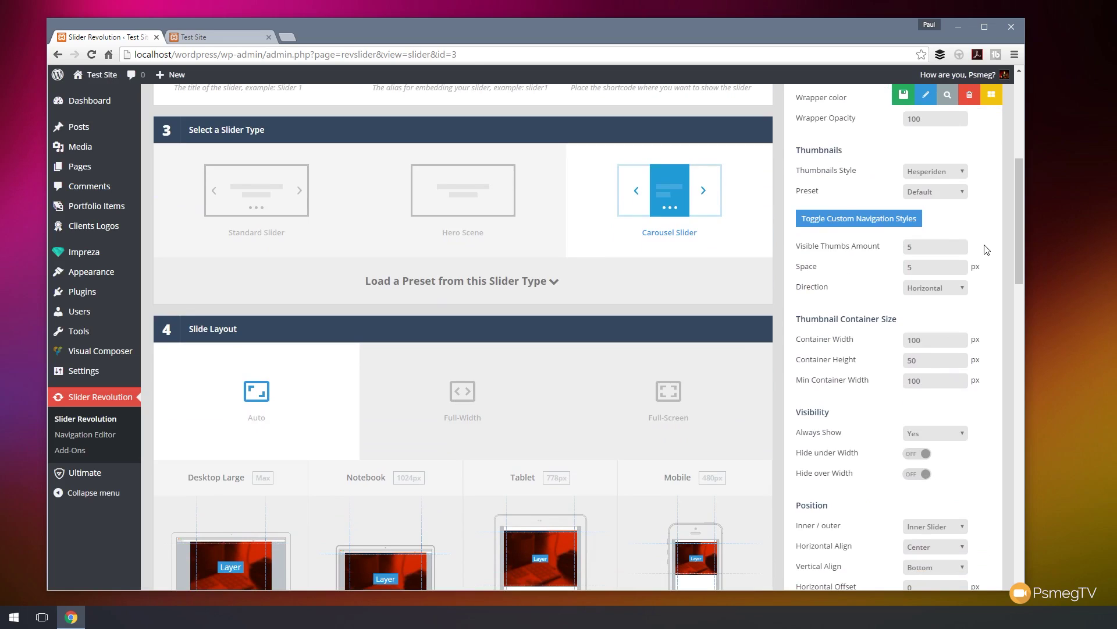
scroll(987, 247, up, 4)
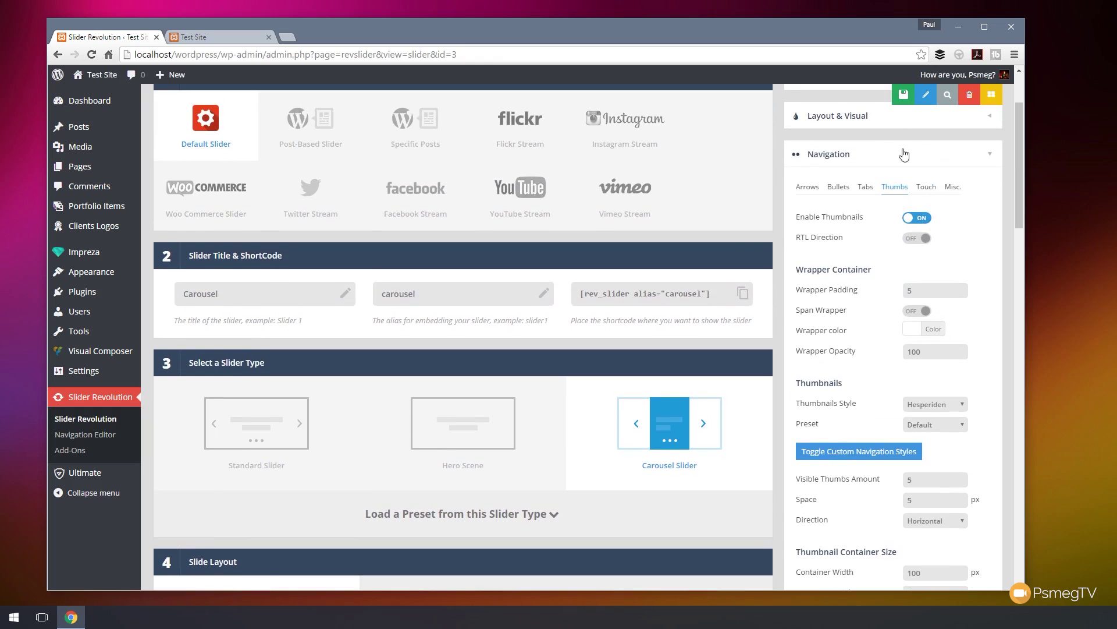
click(886, 97)
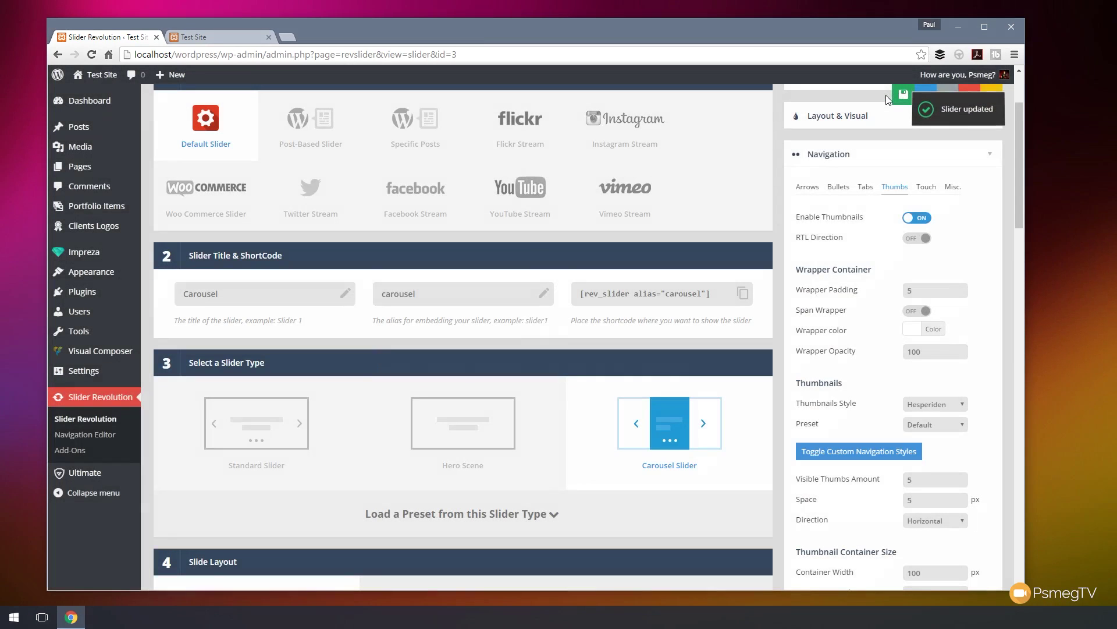
scroll(382, 345, up, 3)
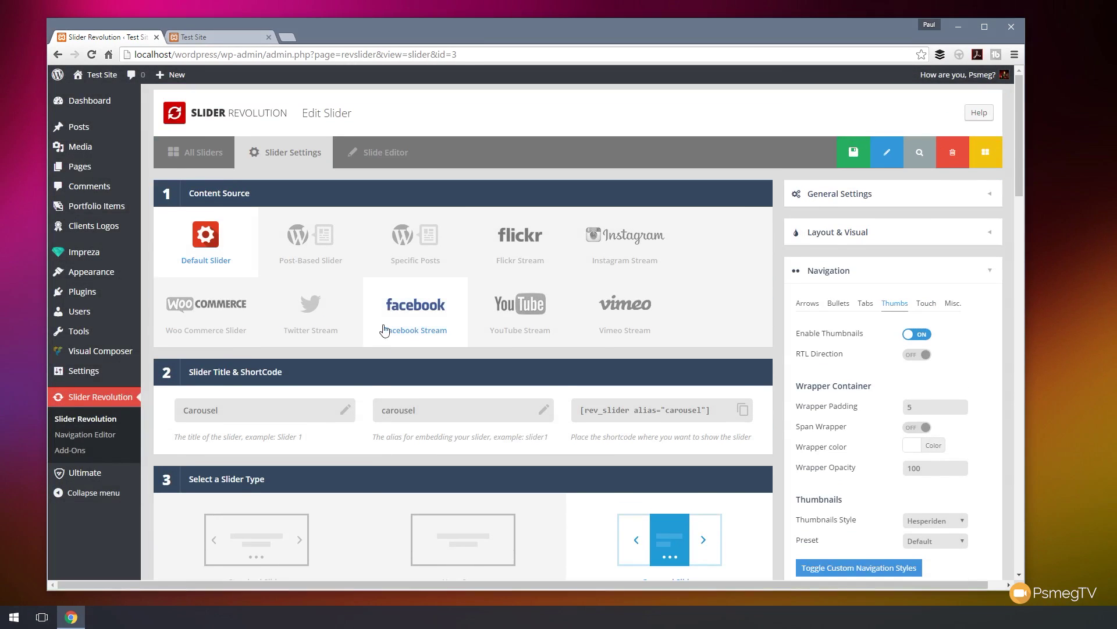
Step: Reload the Test Site front page and show the pink swirl slide via its thumbnail
click(386, 146)
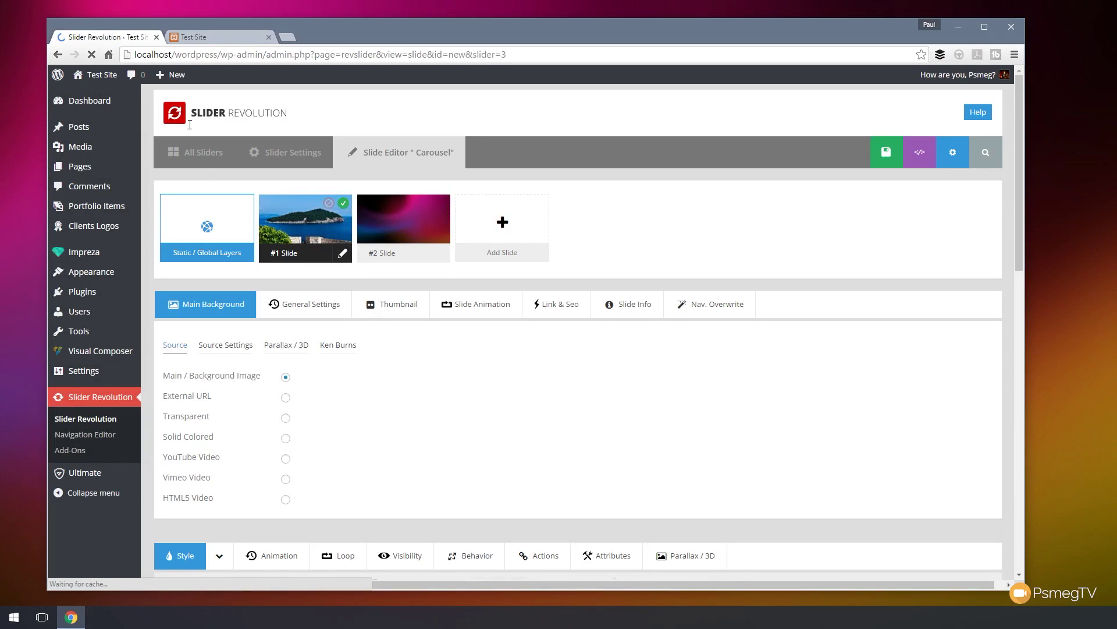
click(200, 37)
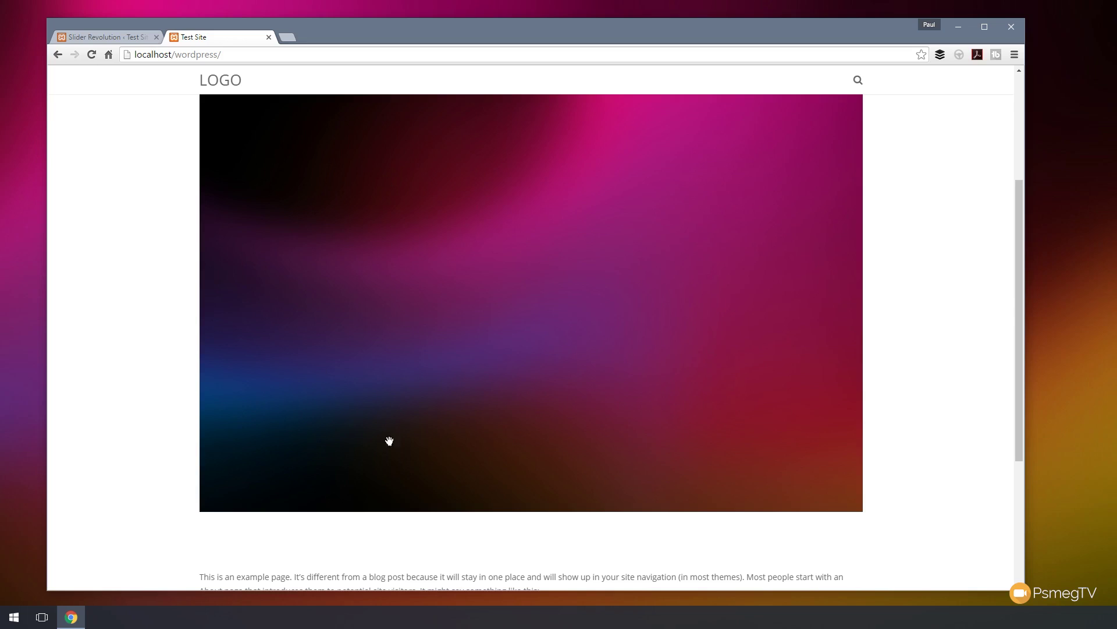
click(90, 55)
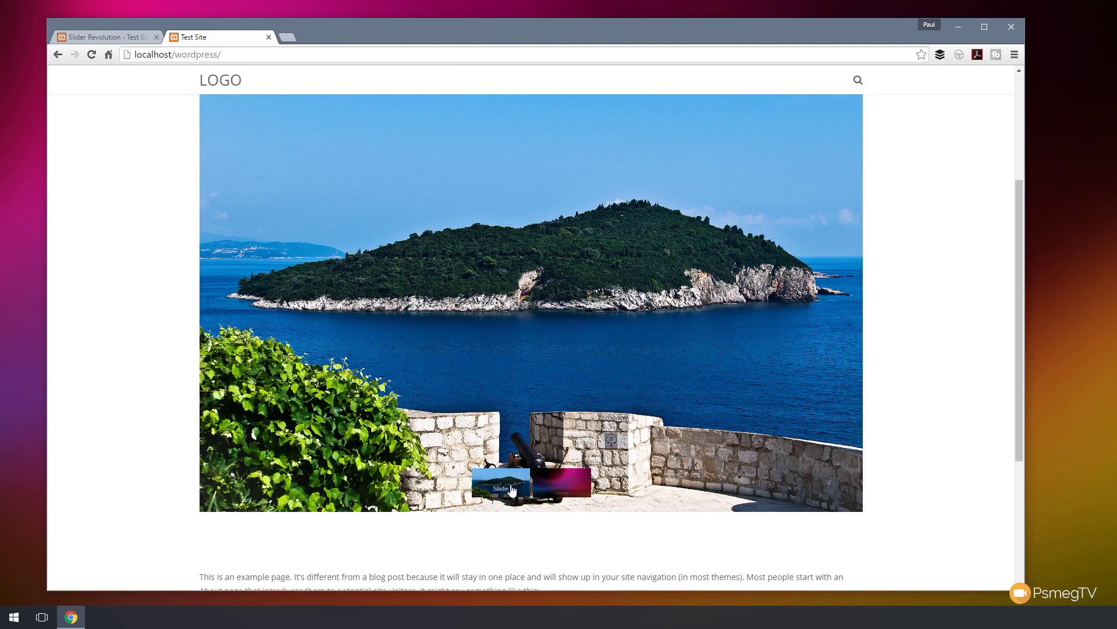
click(569, 495)
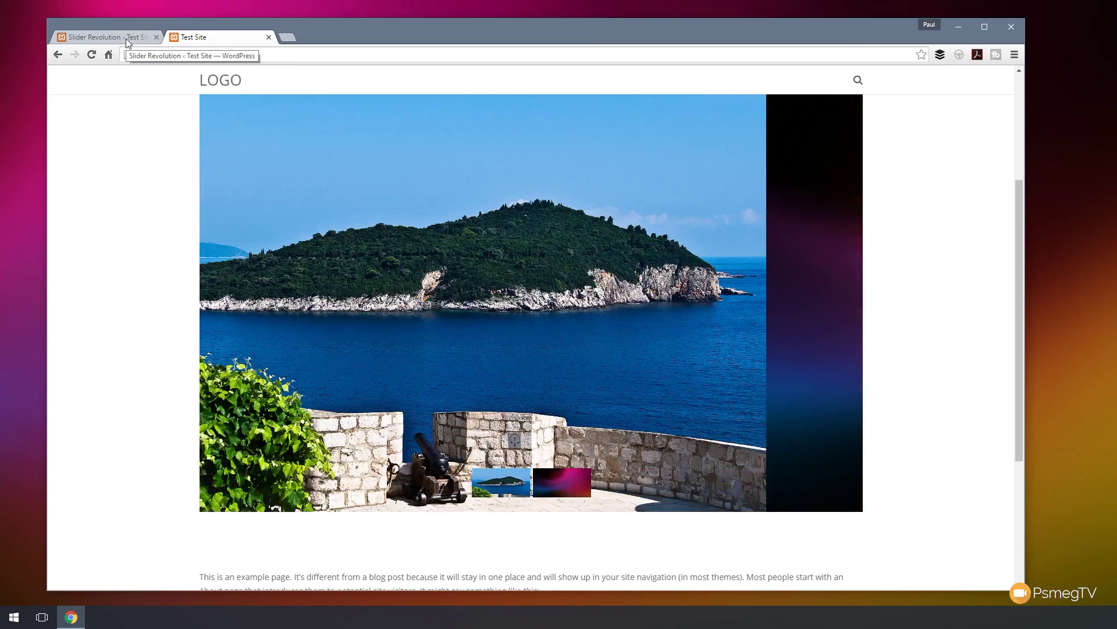
Step: Rename slide #1 to 'Lokrum' and slide #2 to 'Swirl', then save the slide
click(125, 39)
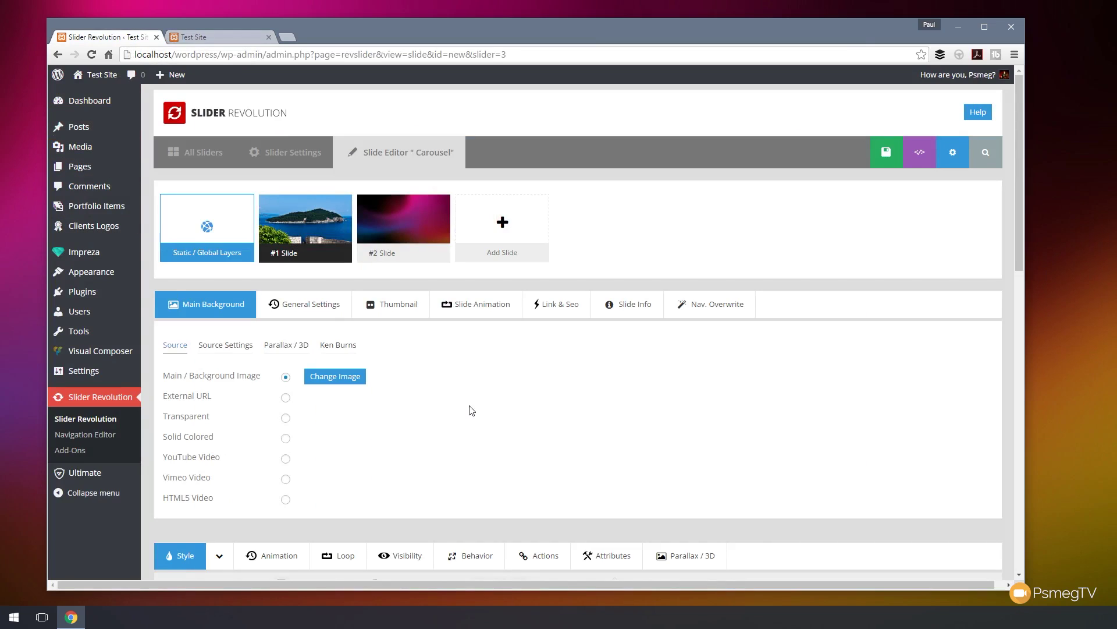
mouse_move(298, 247)
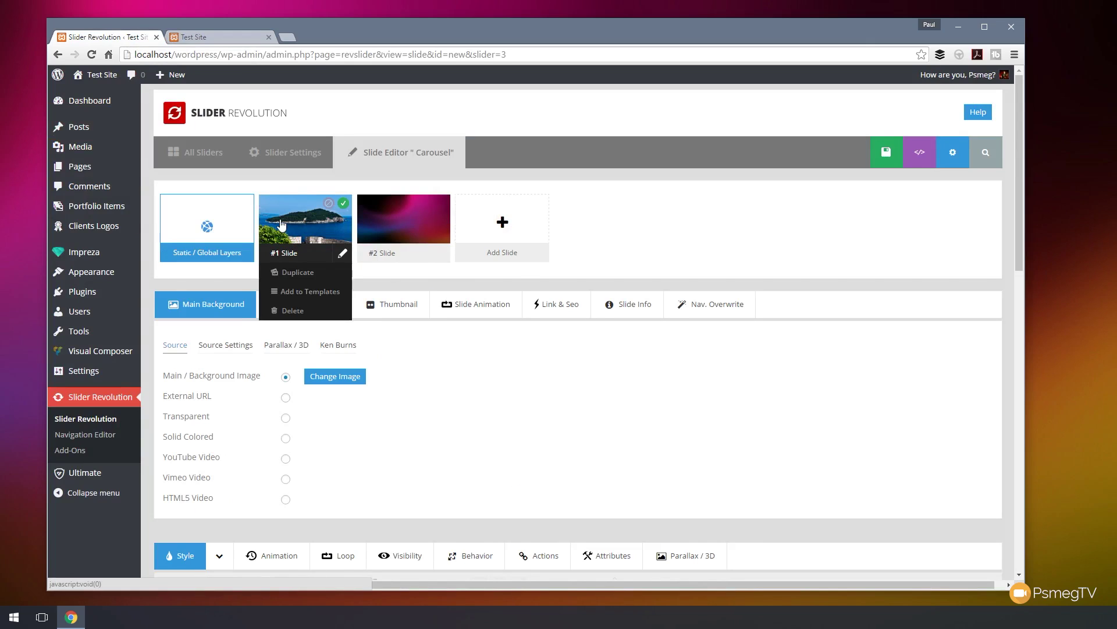
mouse_move(367, 228)
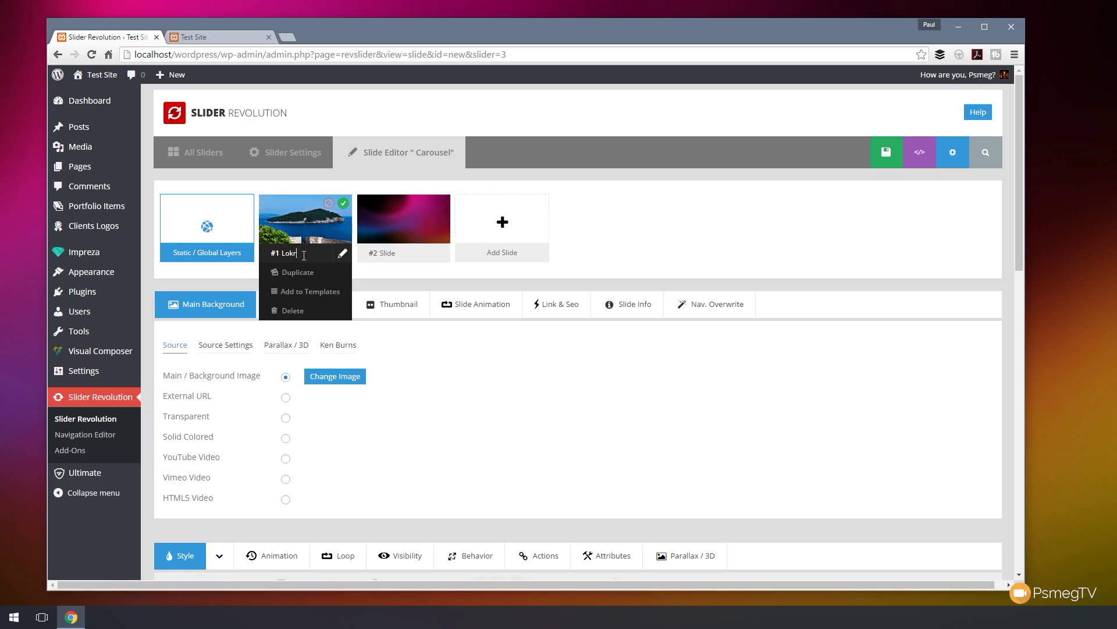
mouse_move(389, 255)
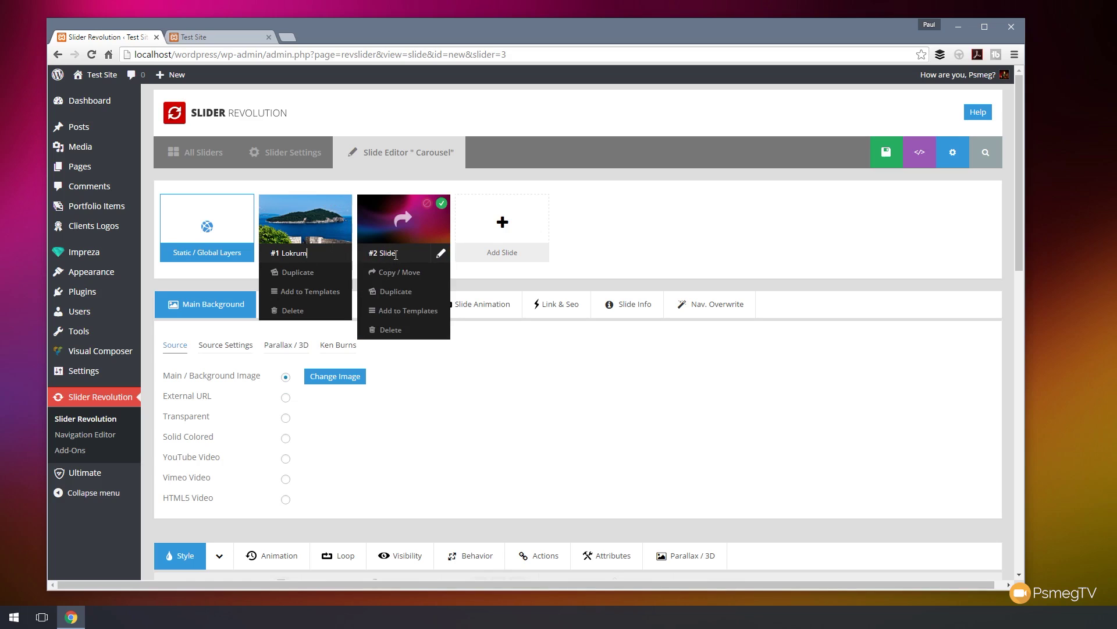
click(396, 253)
drag(396, 254, 377, 254)
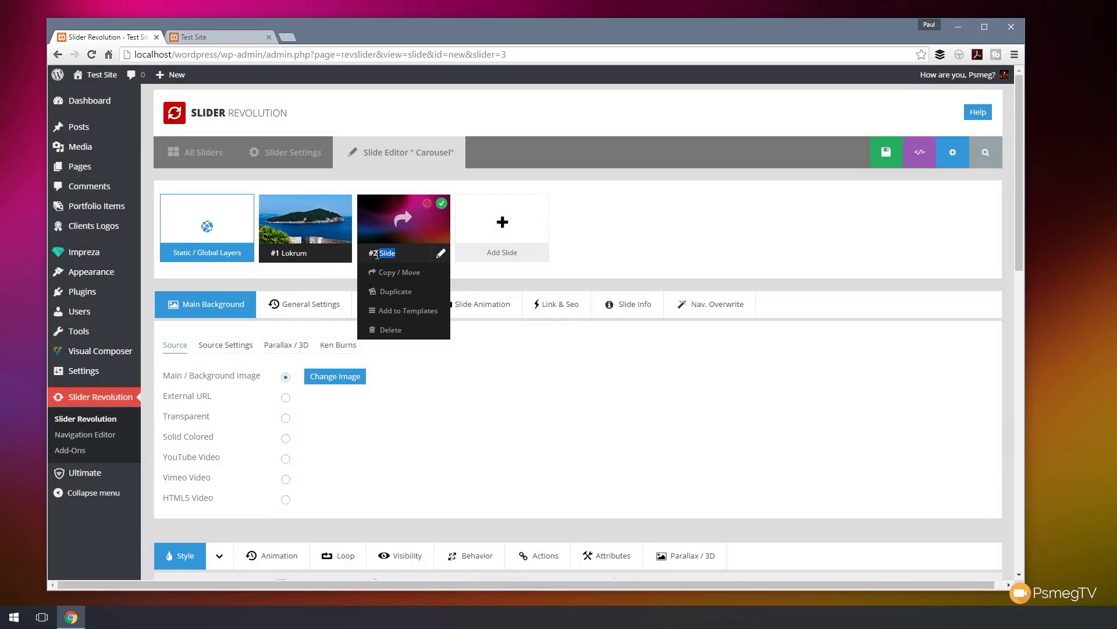
text(Swirl)
key(Return)
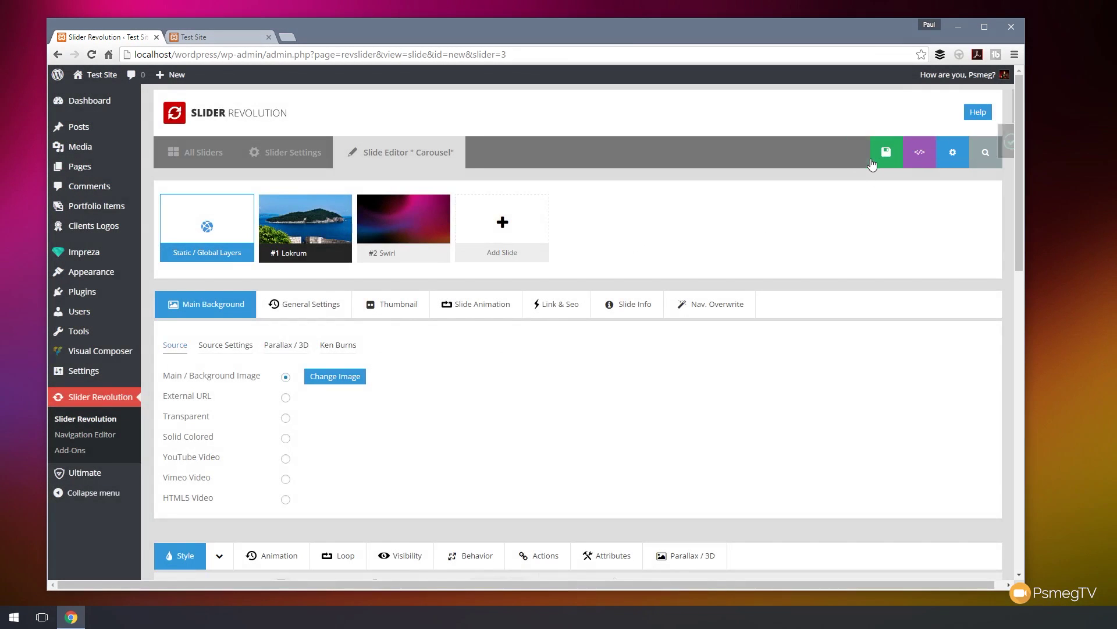
click(876, 155)
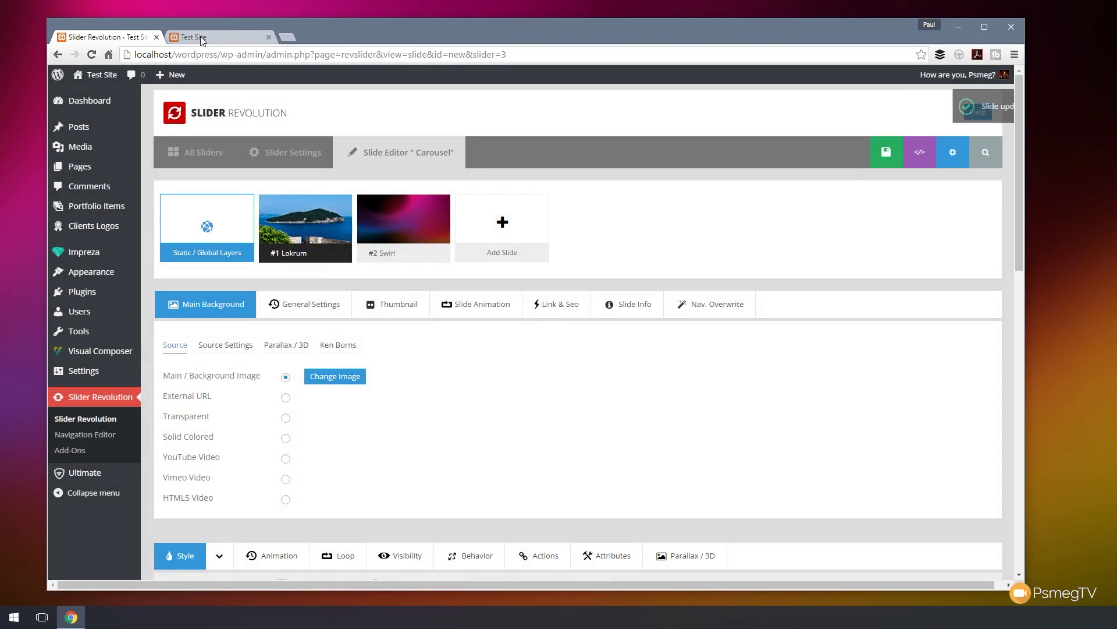
Step: Reload the Test Site front page to review the saved carousel
click(200, 36)
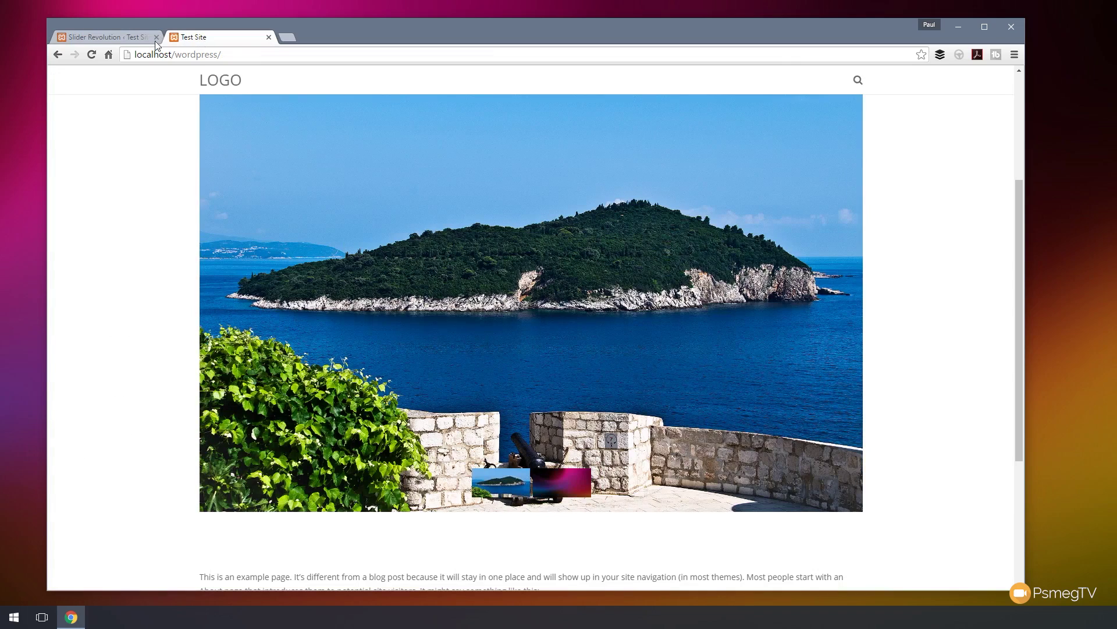
click(93, 54)
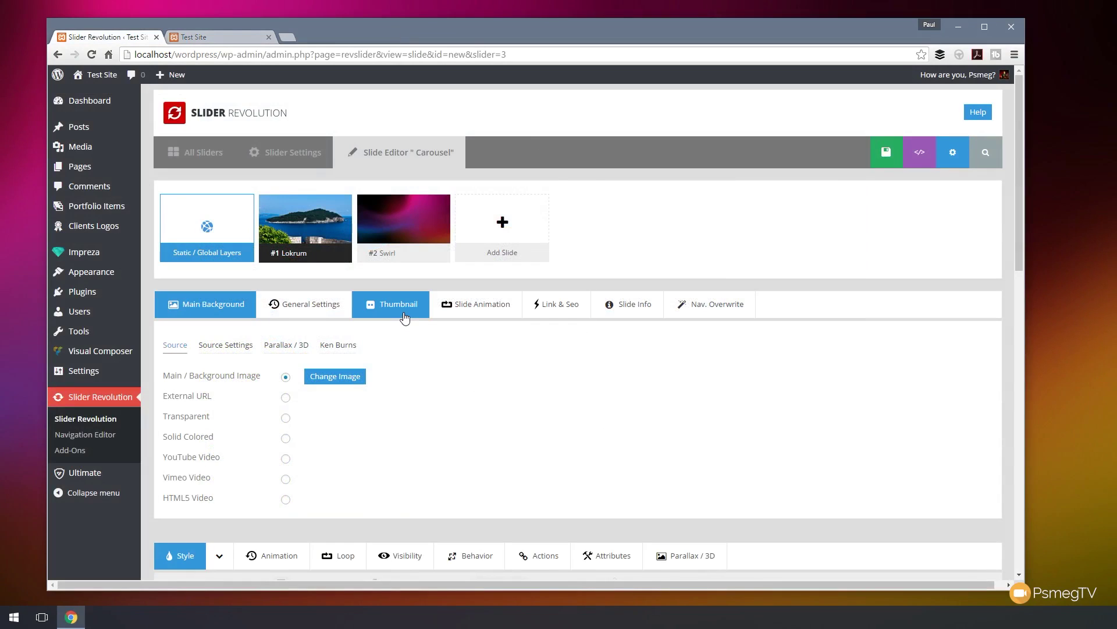
Step: Set the Lokrum slide's thumbnail to the cropped island image from the Media Library
click(379, 304)
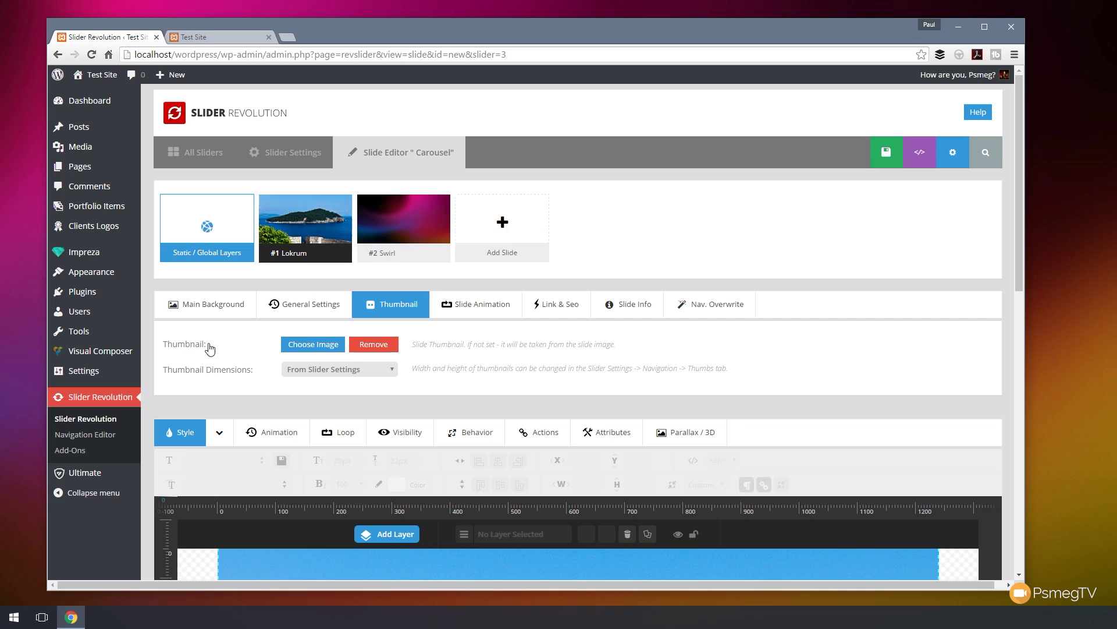
click(304, 348)
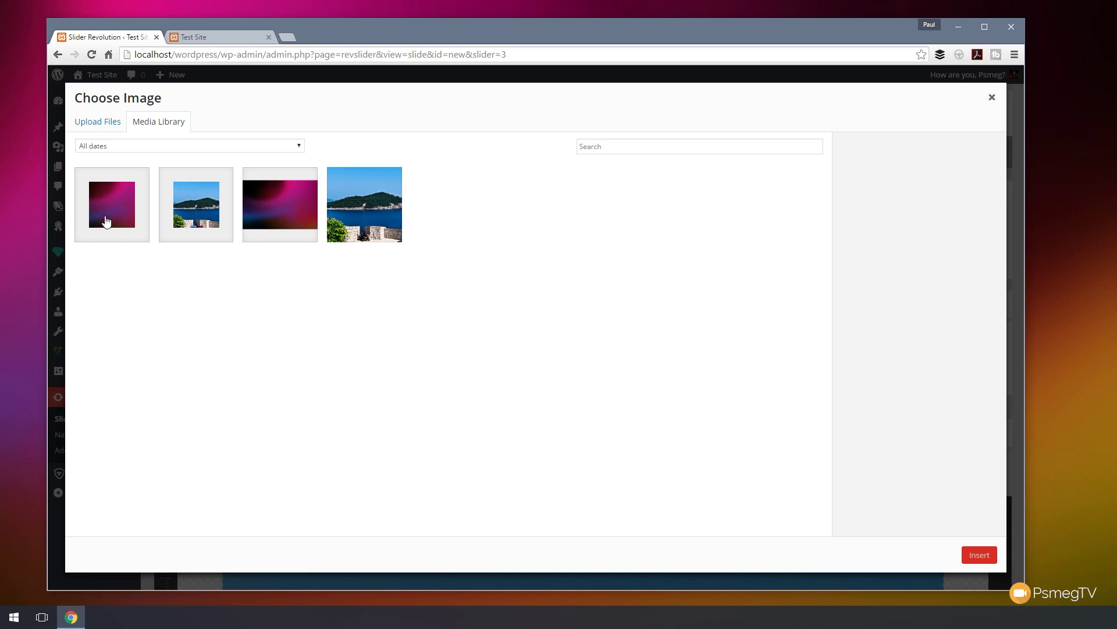
click(192, 200)
click(973, 553)
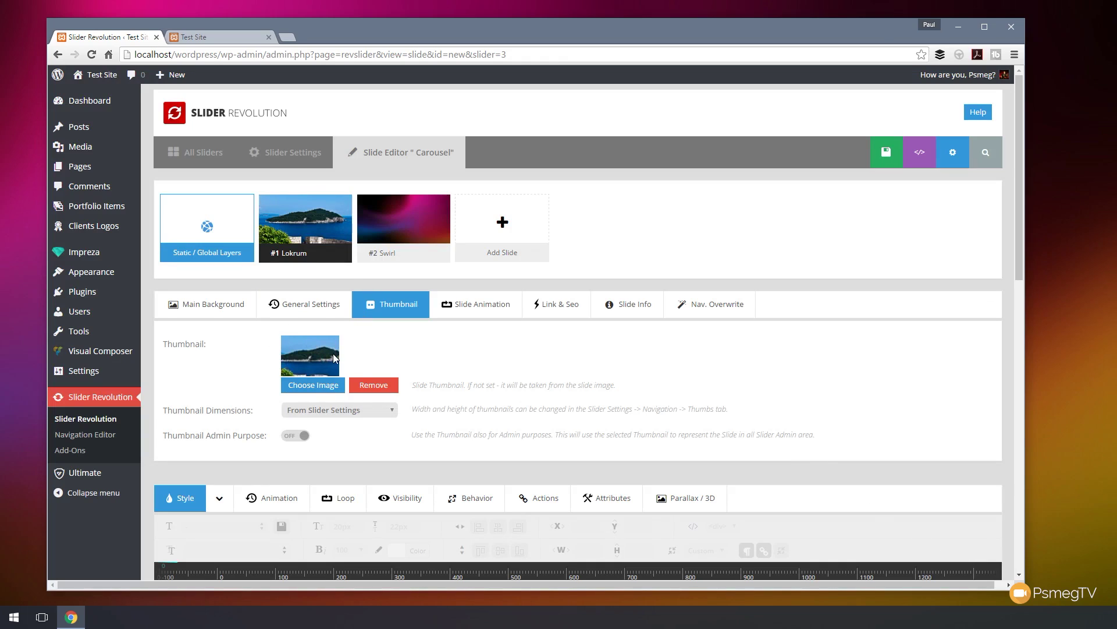
mouse_move(333, 236)
mouse_move(287, 213)
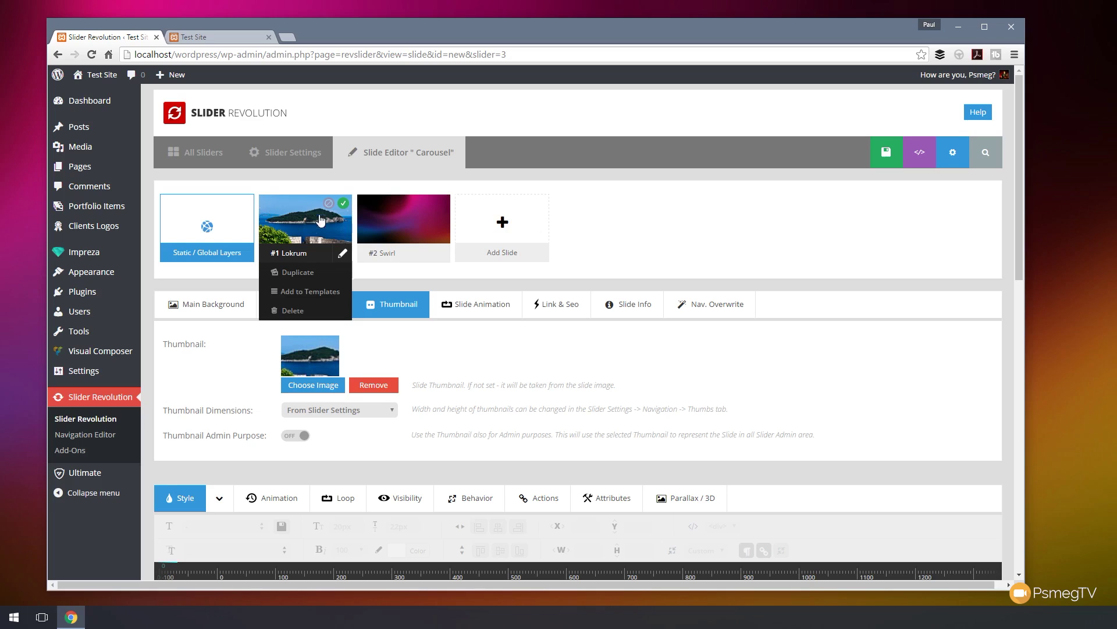
click(293, 438)
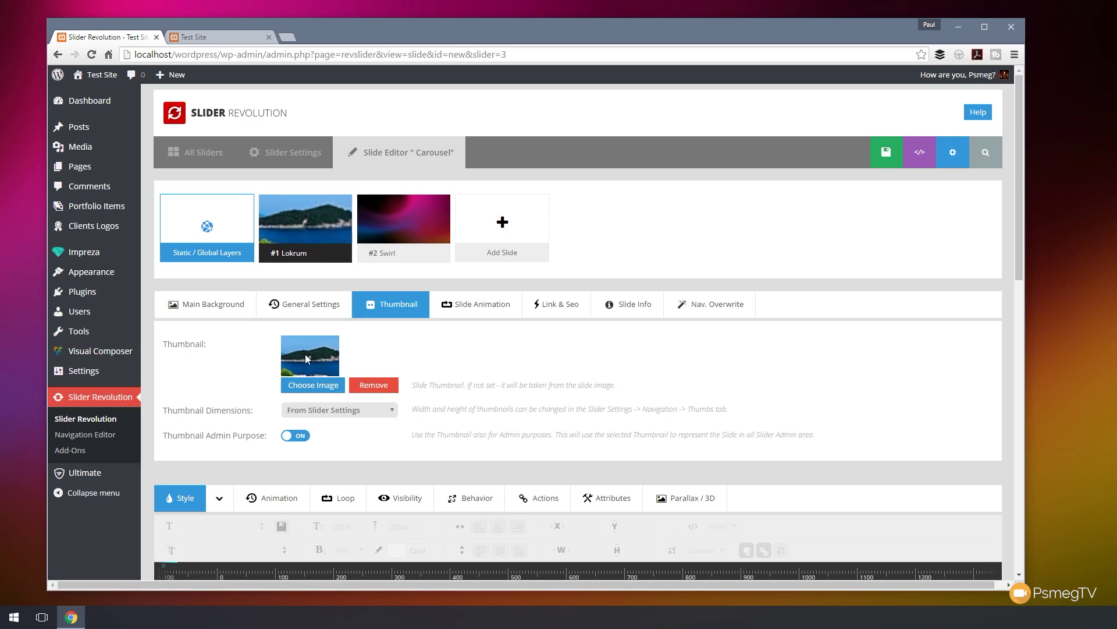
click(300, 438)
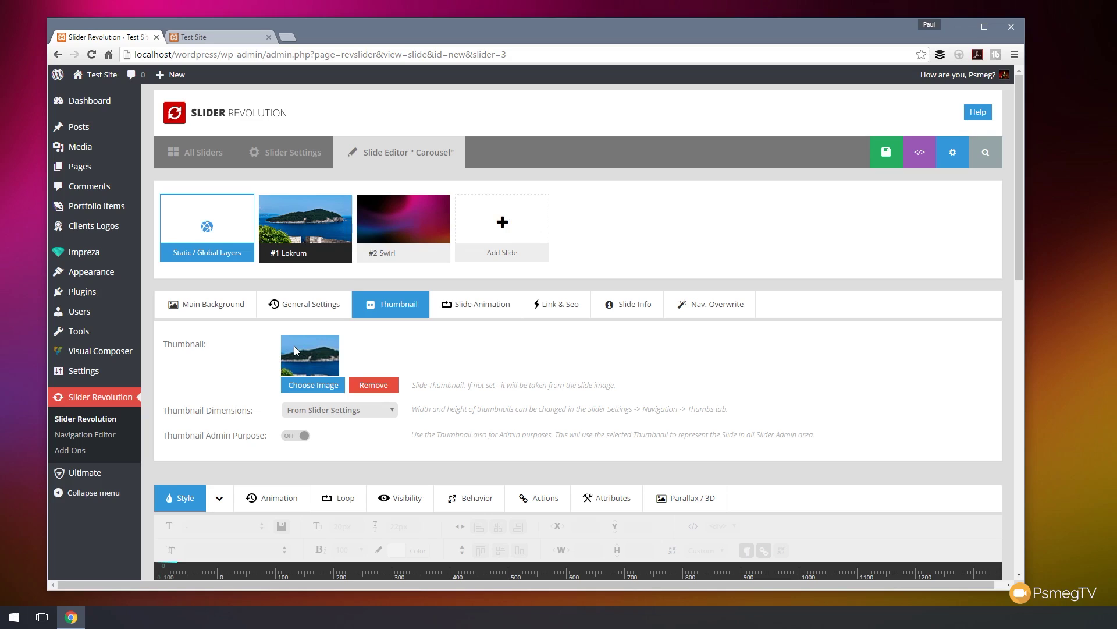
mouse_move(286, 212)
click(391, 414)
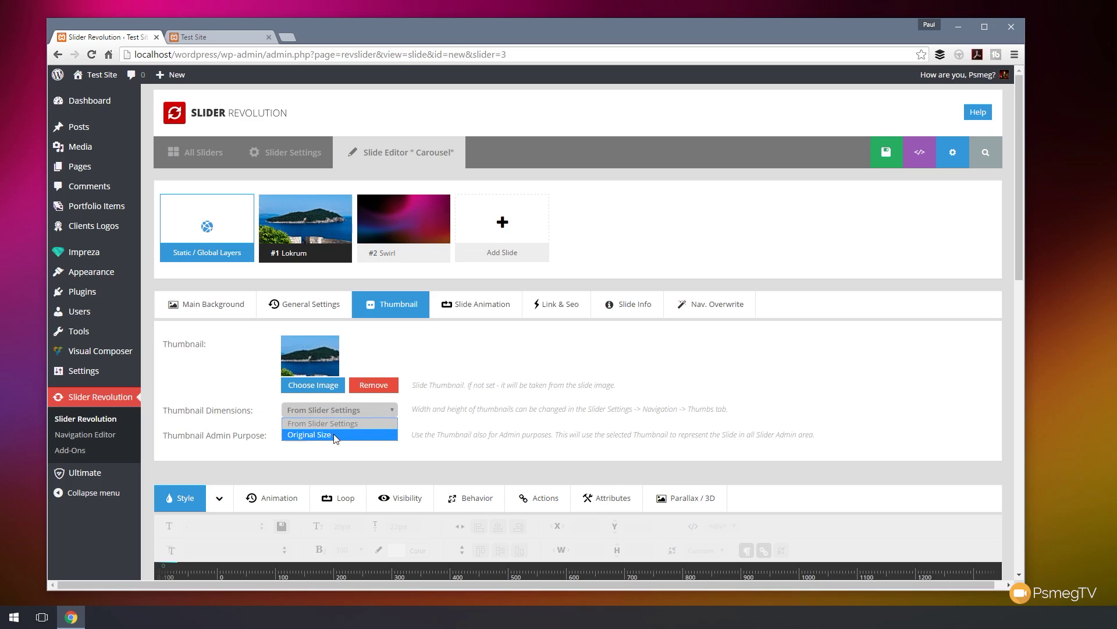
click(472, 430)
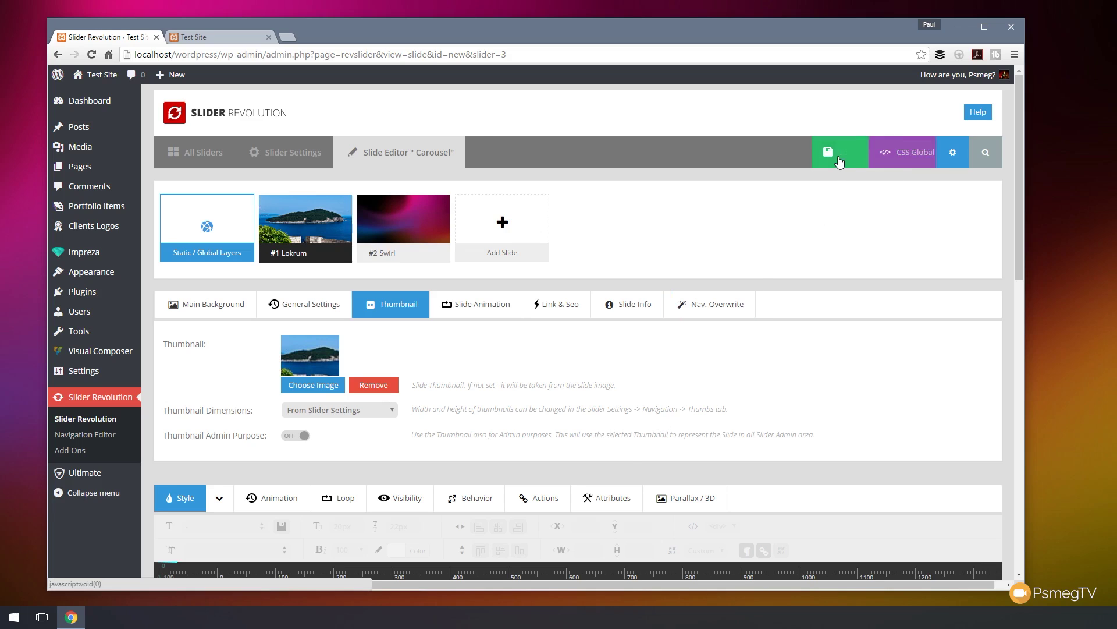
Step: Save the current slide, then give the Swirl slide thumb1.jpg as its thumbnail and save
click(859, 152)
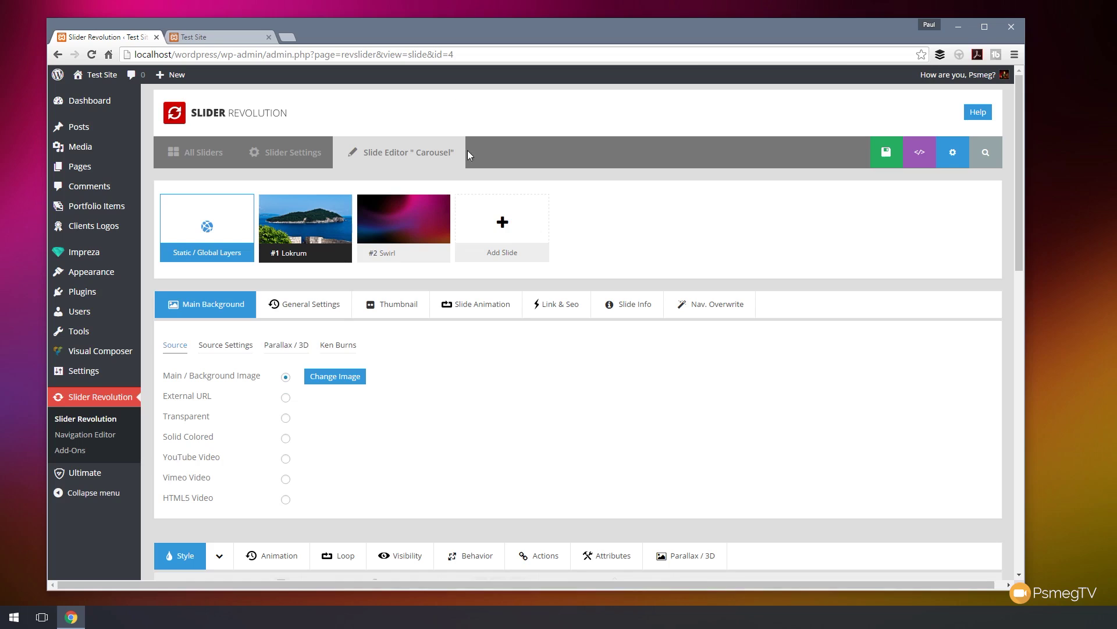
click(421, 234)
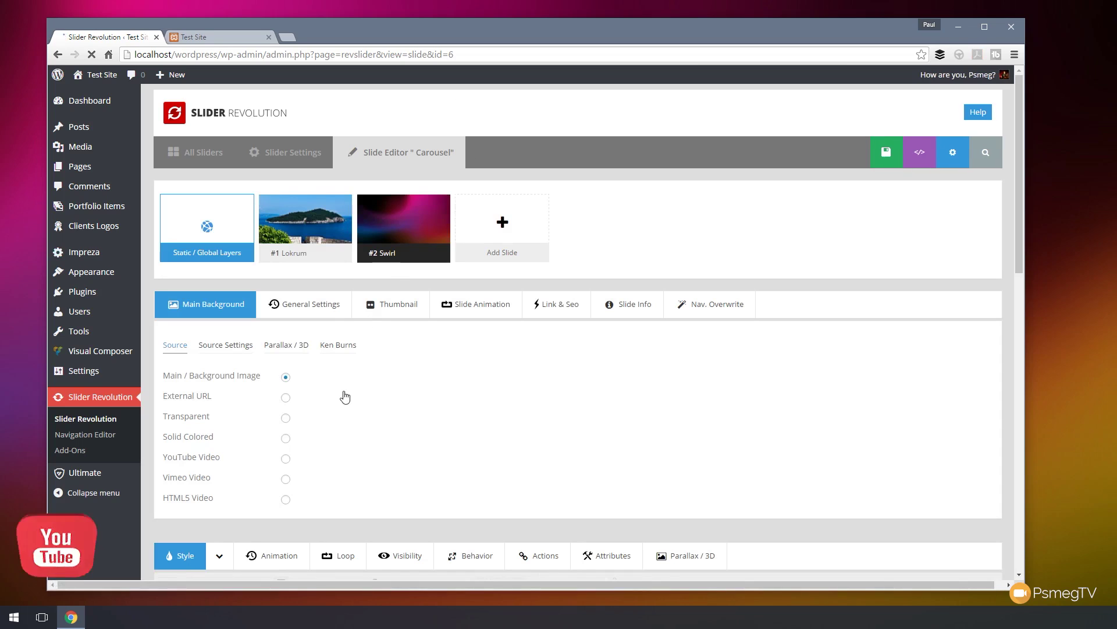
click(407, 312)
click(303, 344)
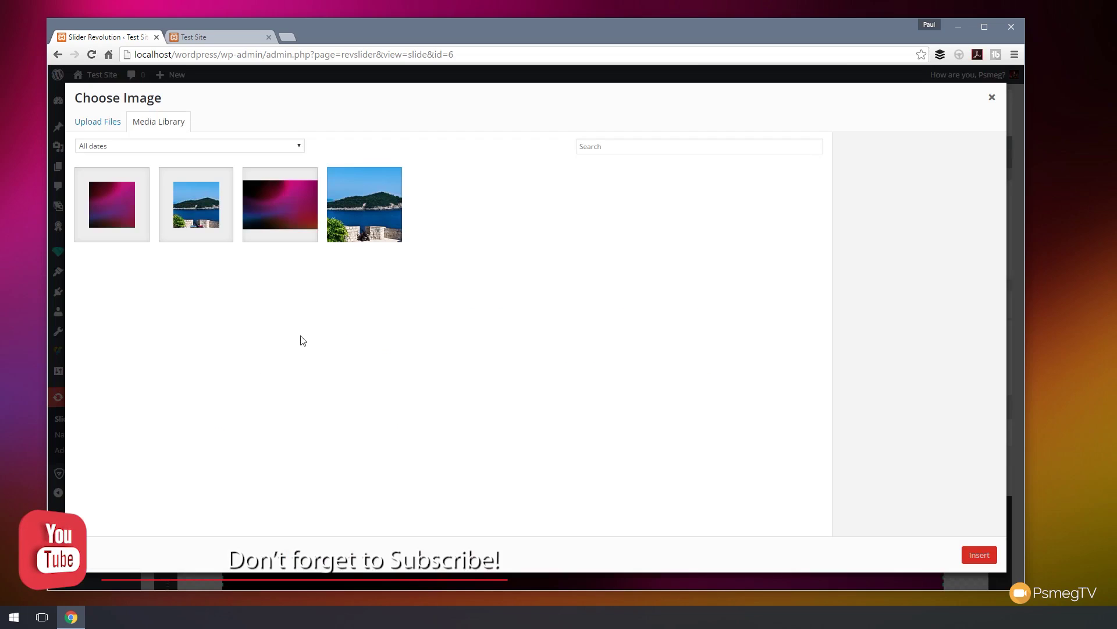
click(128, 208)
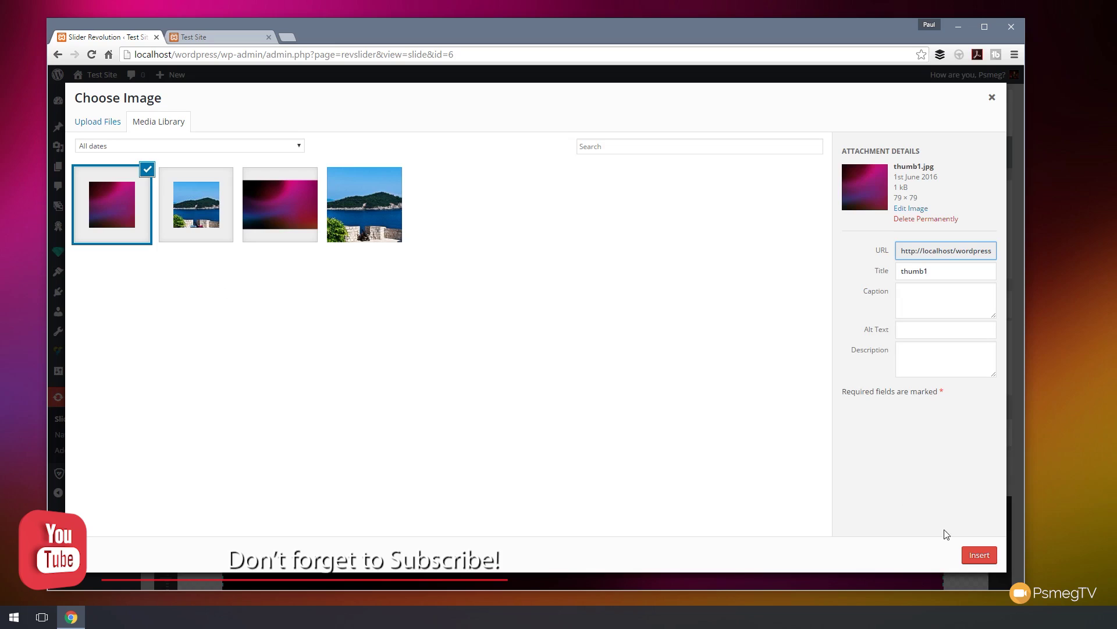
click(981, 554)
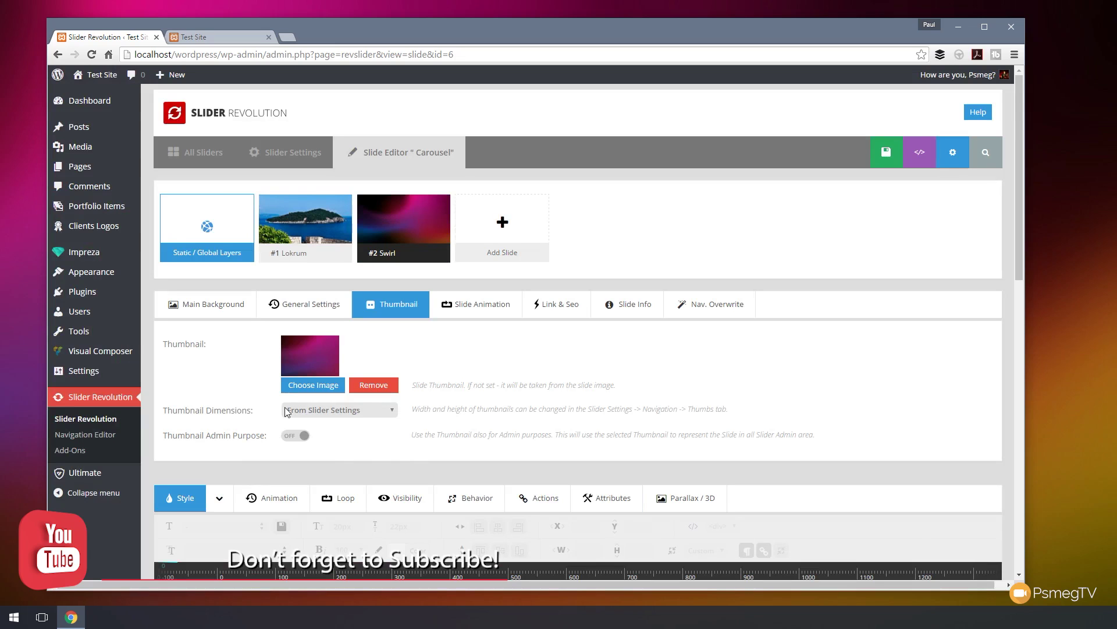
click(877, 163)
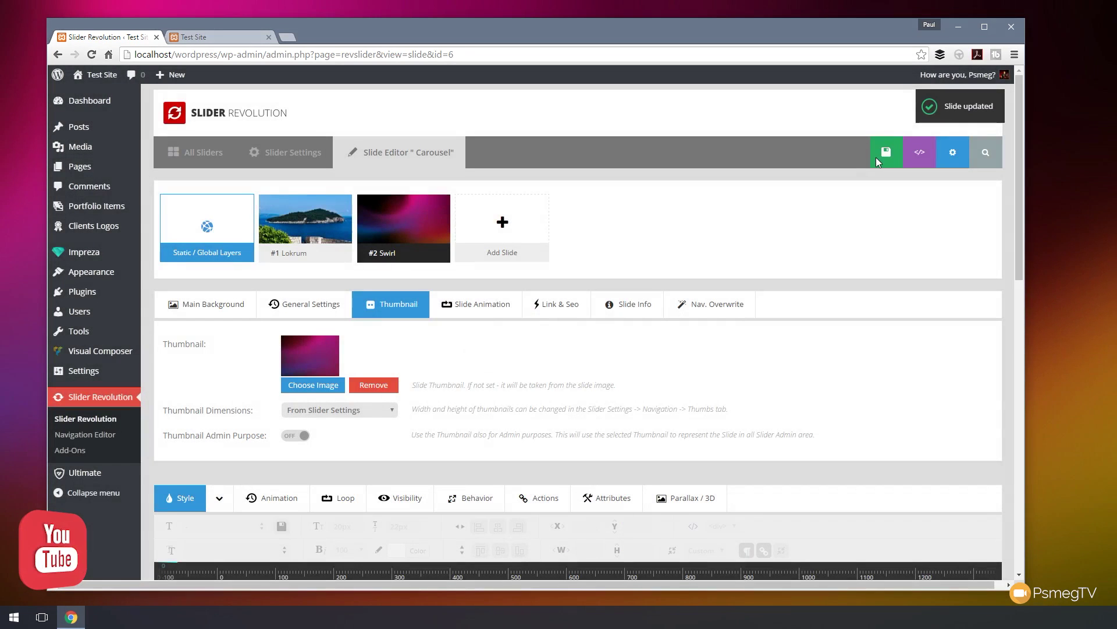
Step: Open Slider Settings, reload the live front page to check the thumbnails, and return to the admin
click(937, 157)
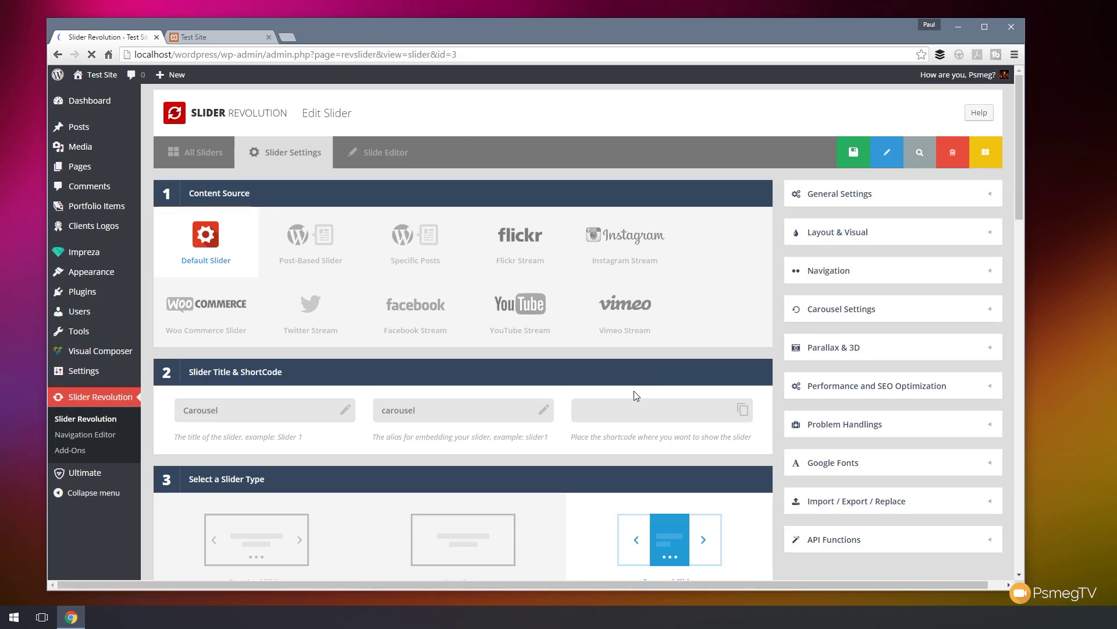
click(212, 38)
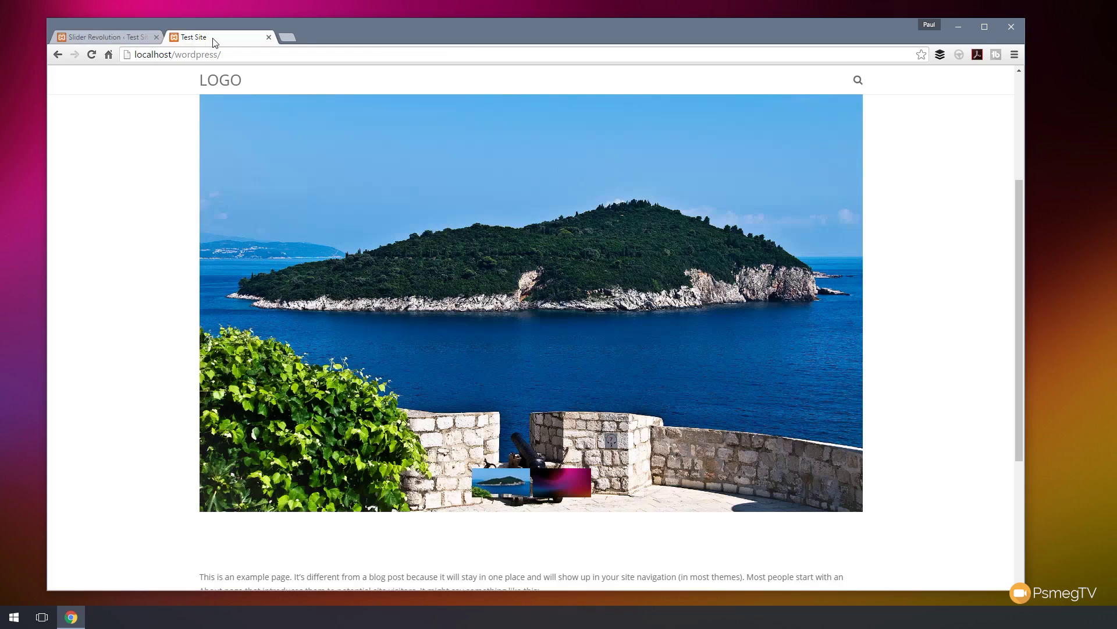
click(92, 55)
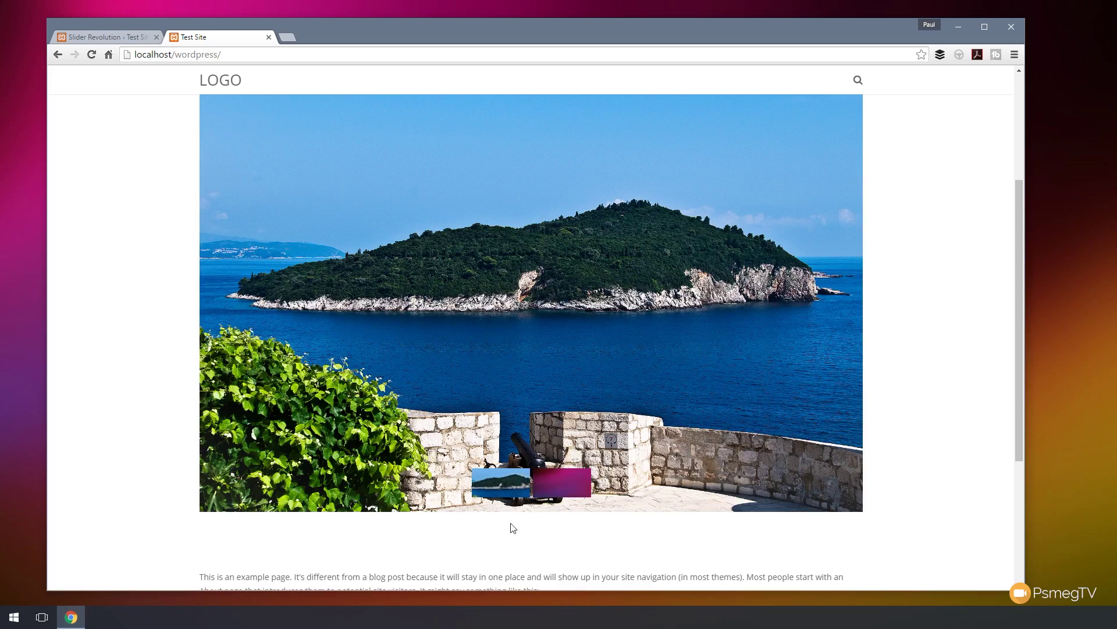
click(107, 36)
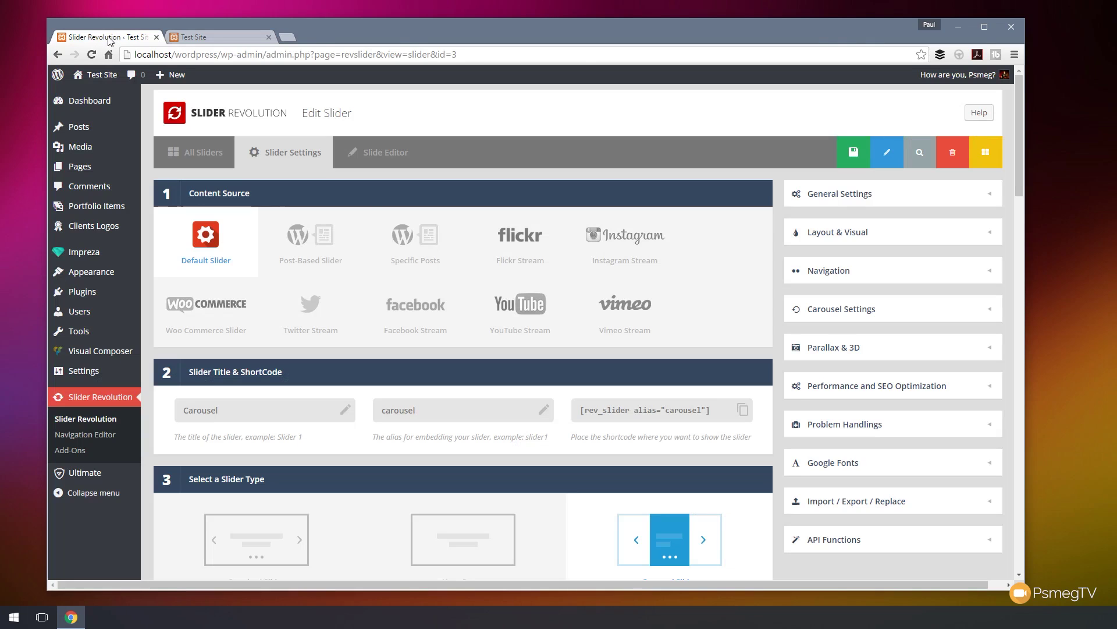
Step: Set the Navigation > Thumbs container height to 100, save, and view the live front page
click(854, 277)
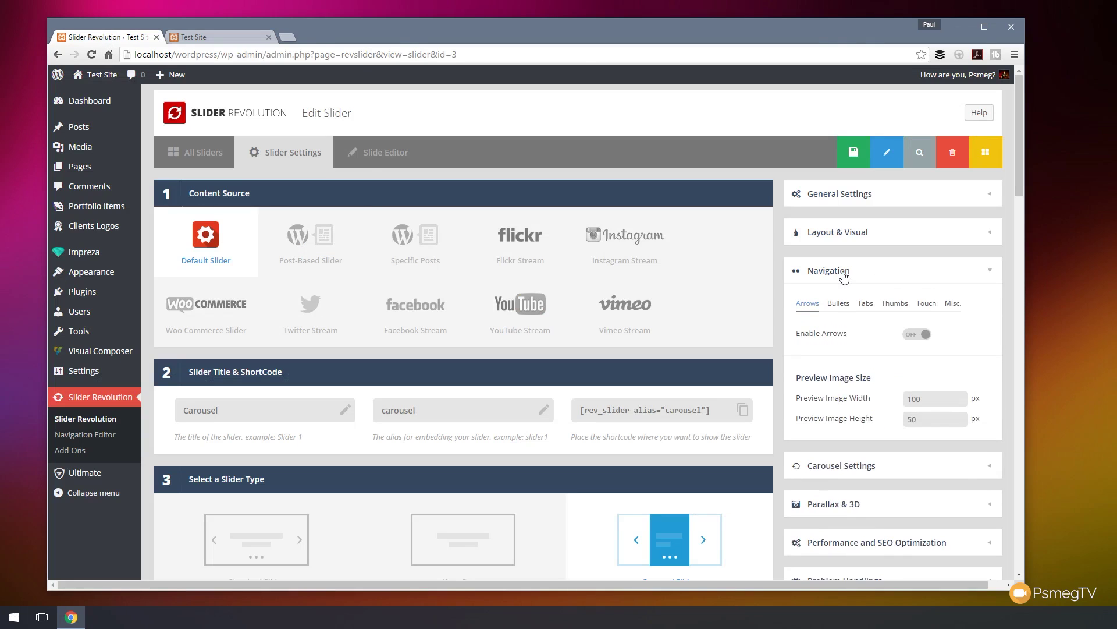
click(896, 305)
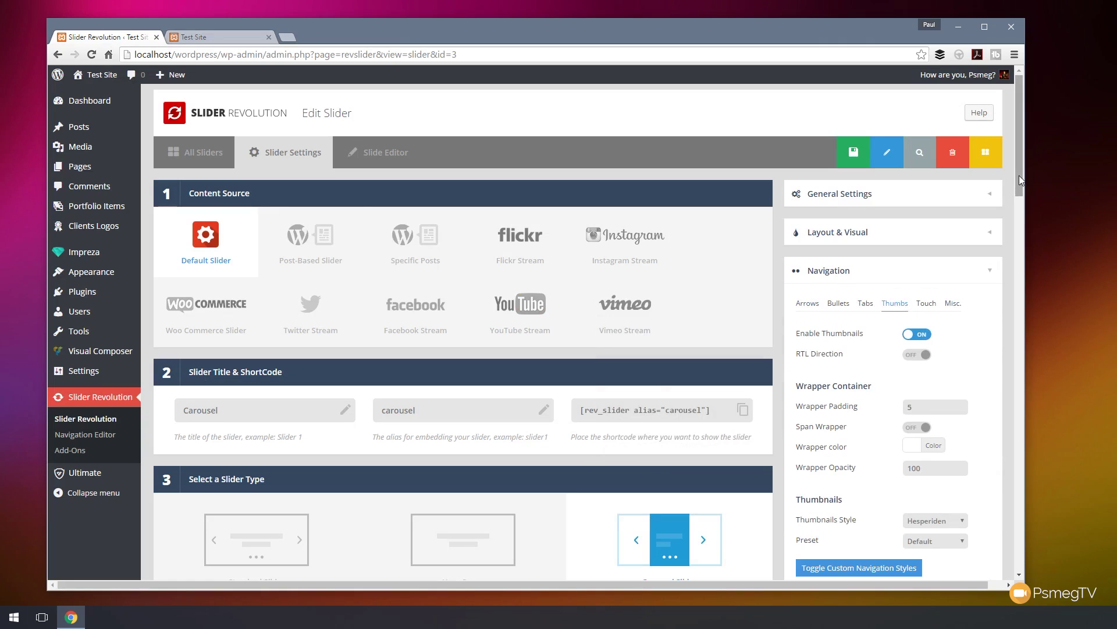
drag(1018, 176, 1020, 228)
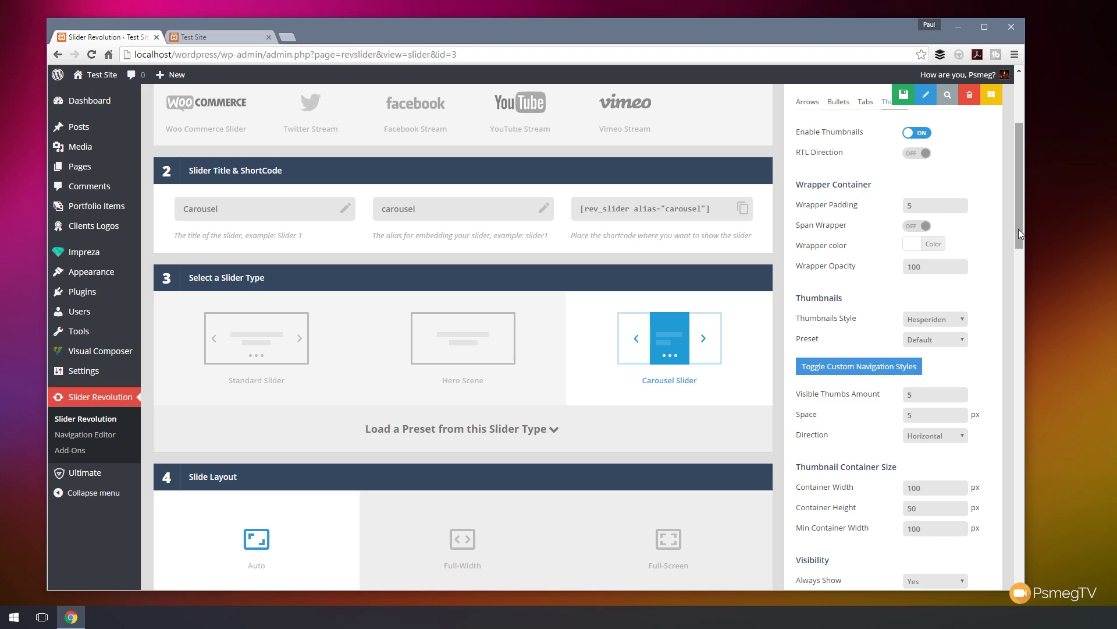
drag(1018, 230, 1018, 235)
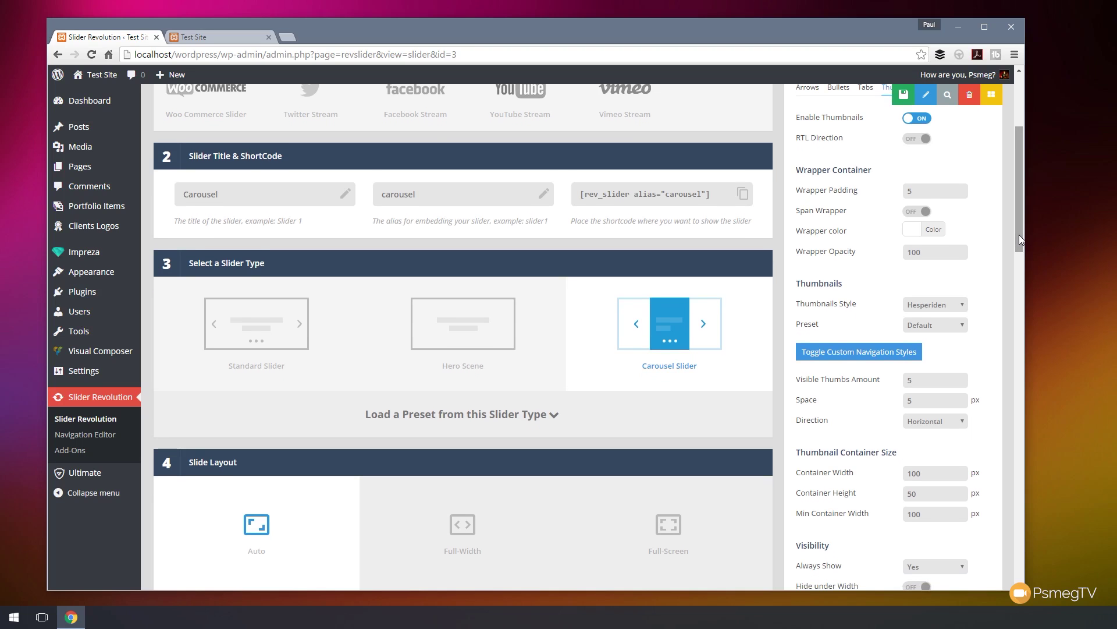
drag(1019, 235, 1019, 276)
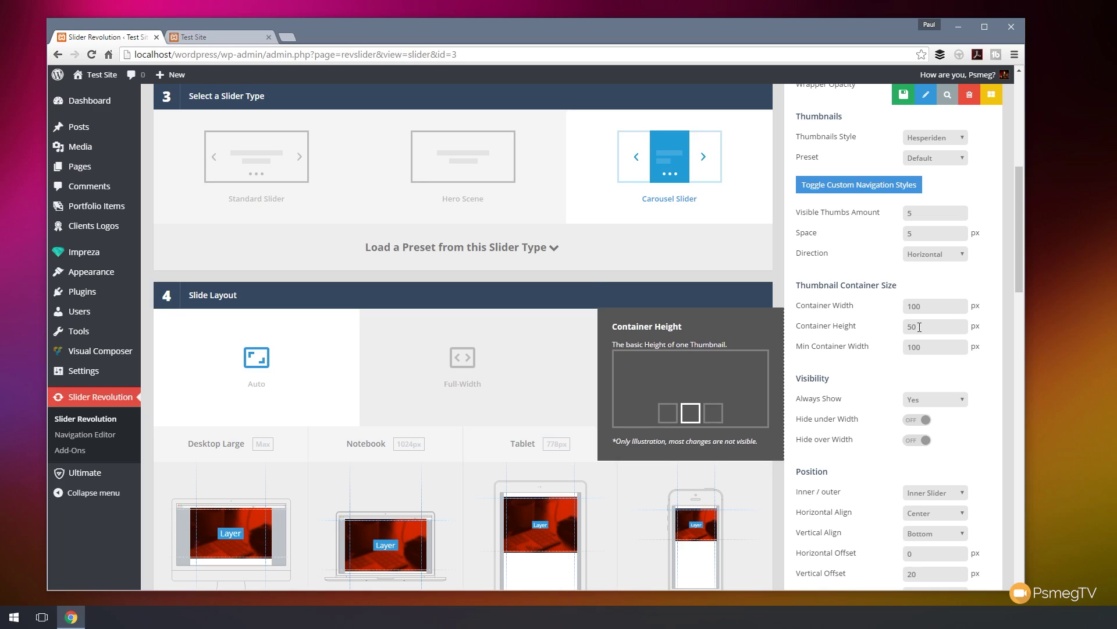
drag(920, 327, 904, 327)
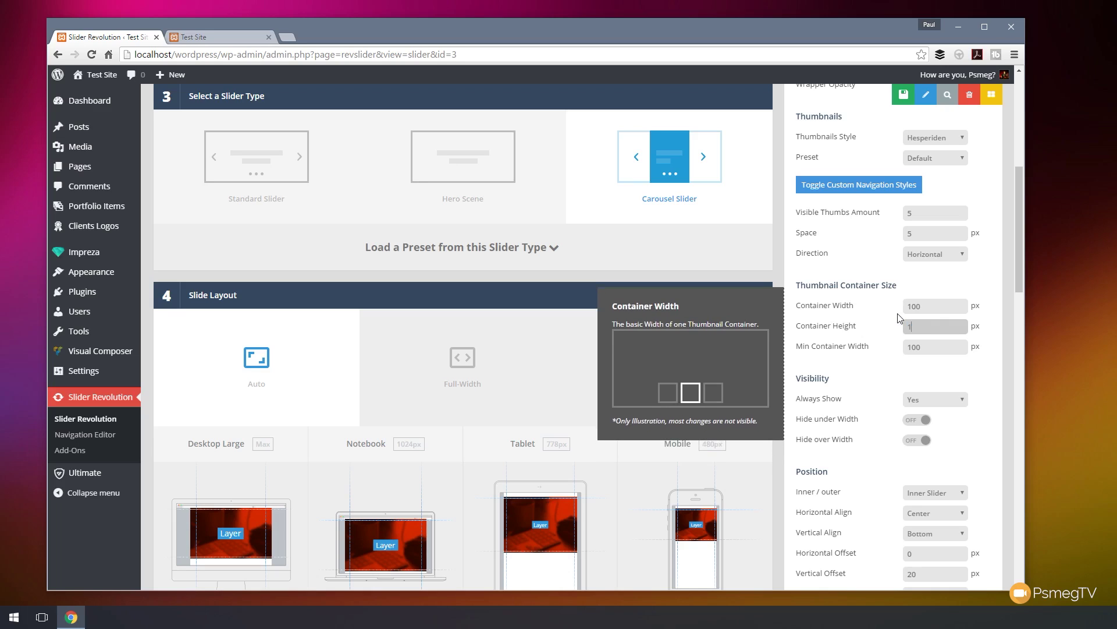
text(100)
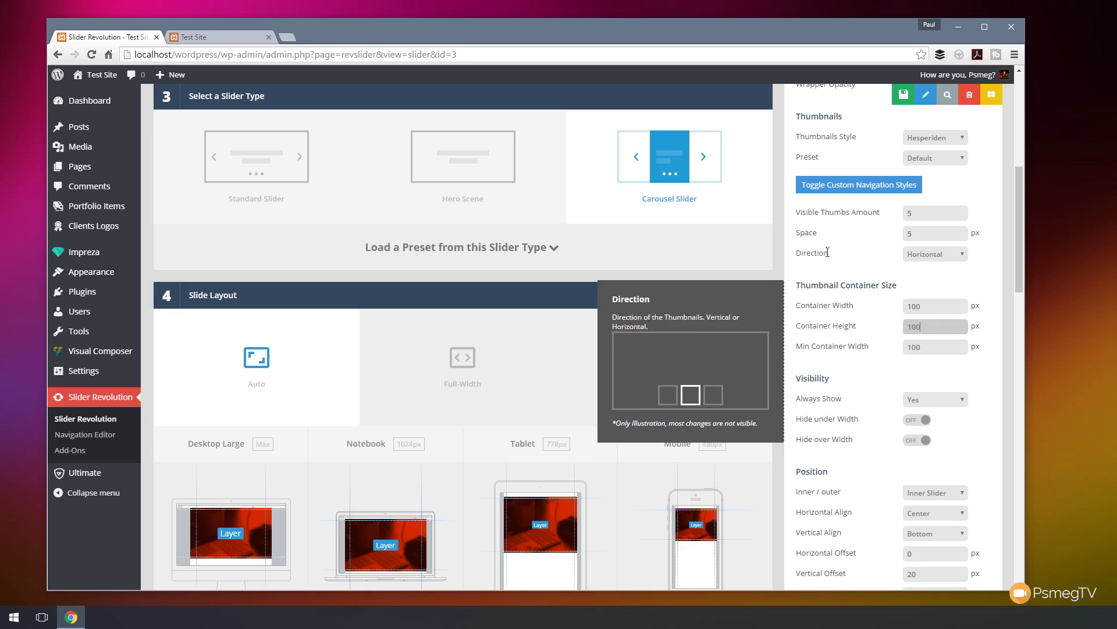
click(902, 96)
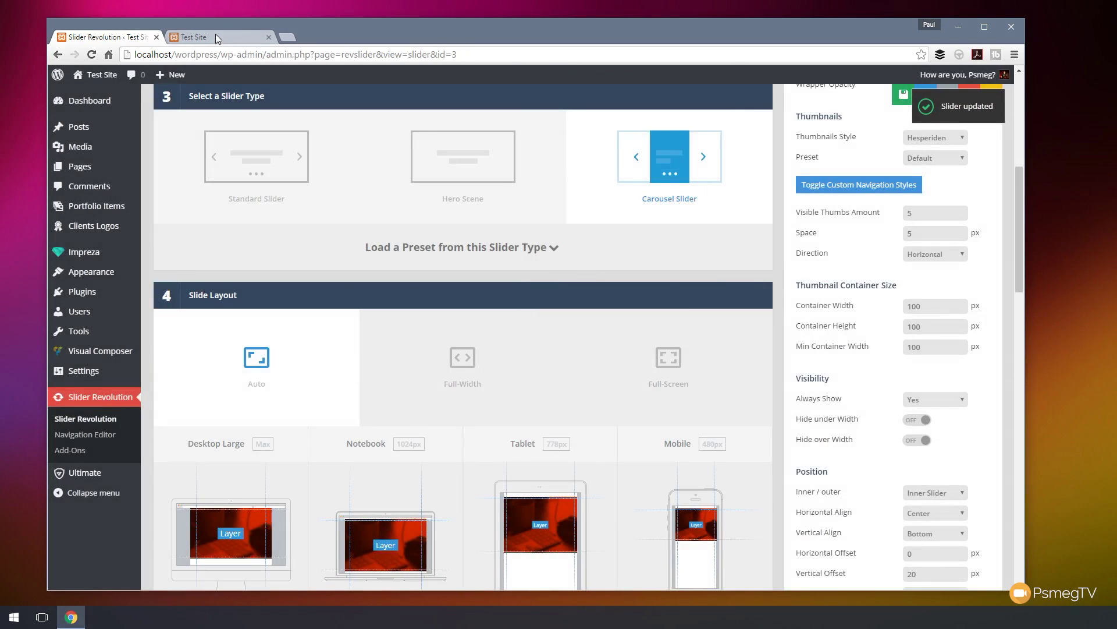
click(216, 37)
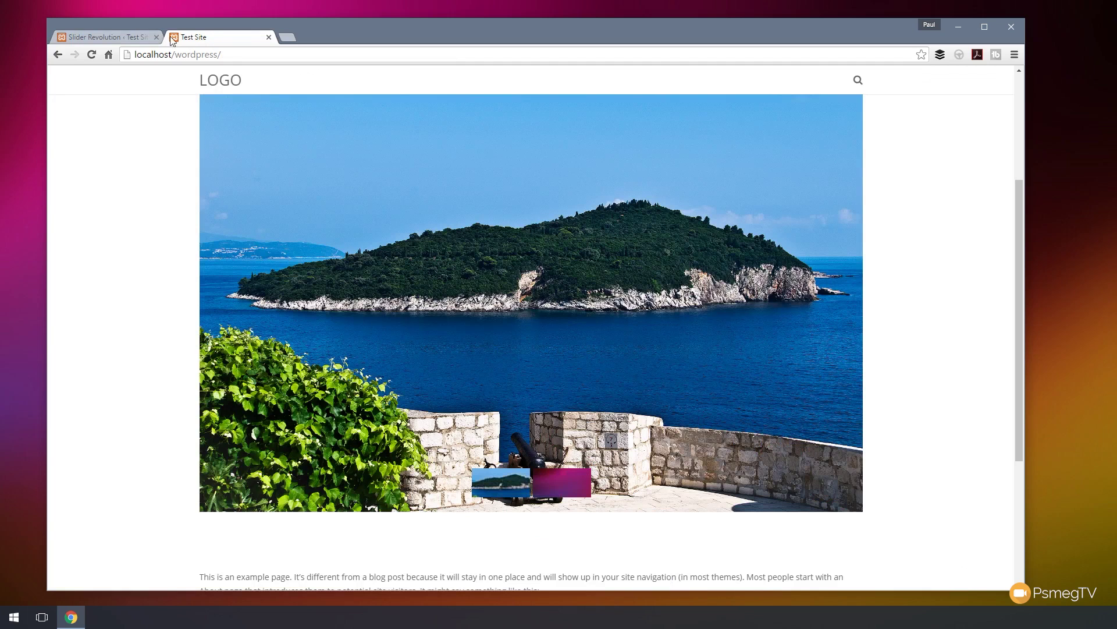
Step: After checking the taller thumbnails on the front end, set Preview Image Height to 100 px
click(91, 54)
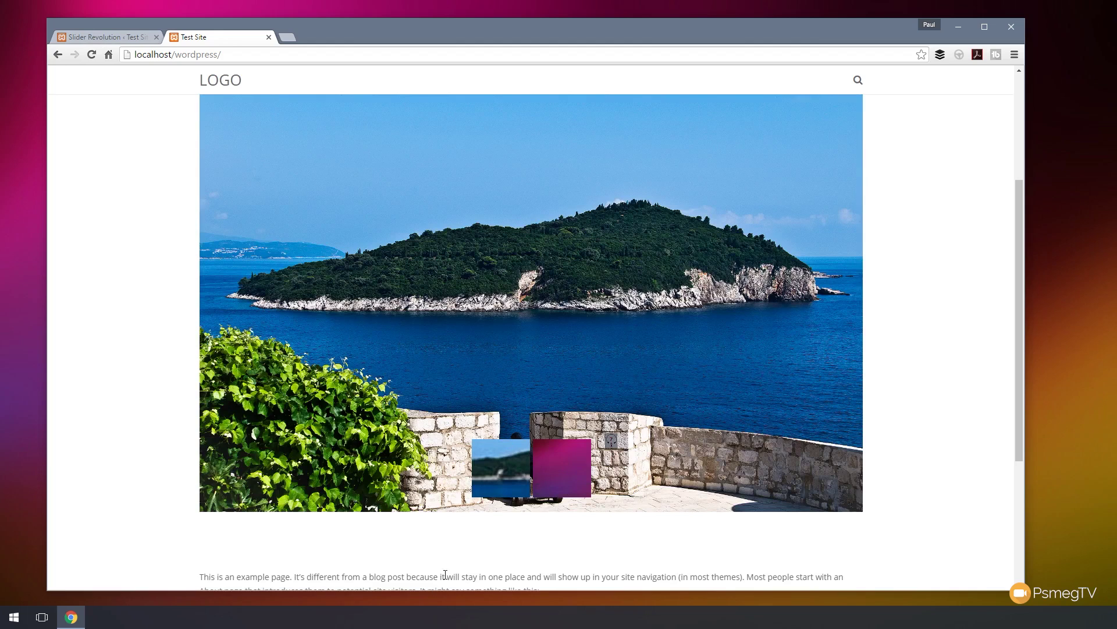
click(562, 467)
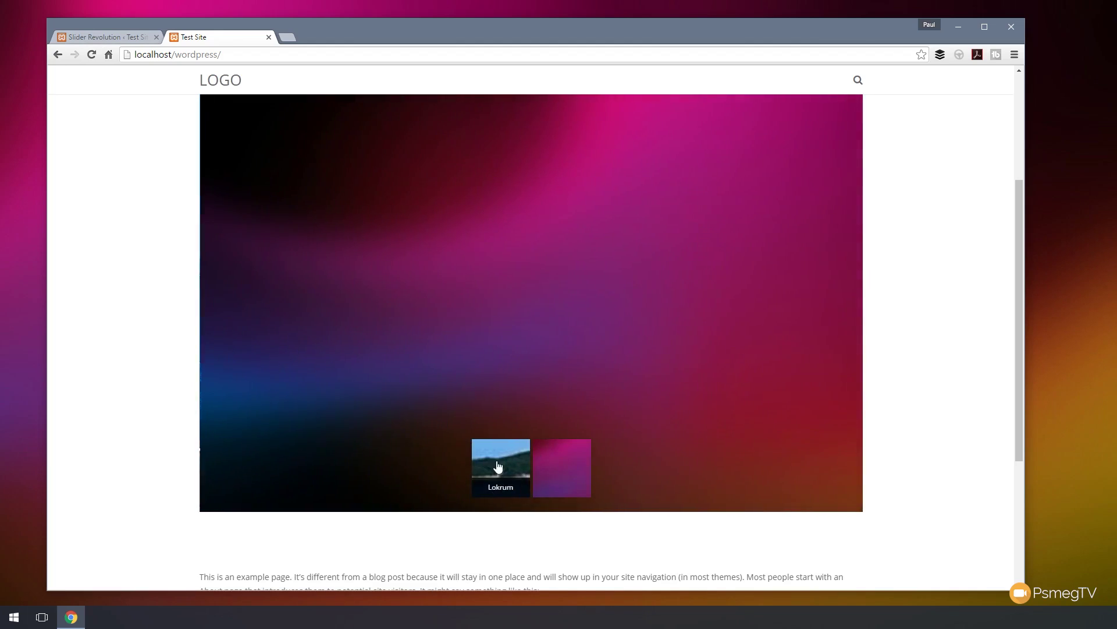
click(134, 39)
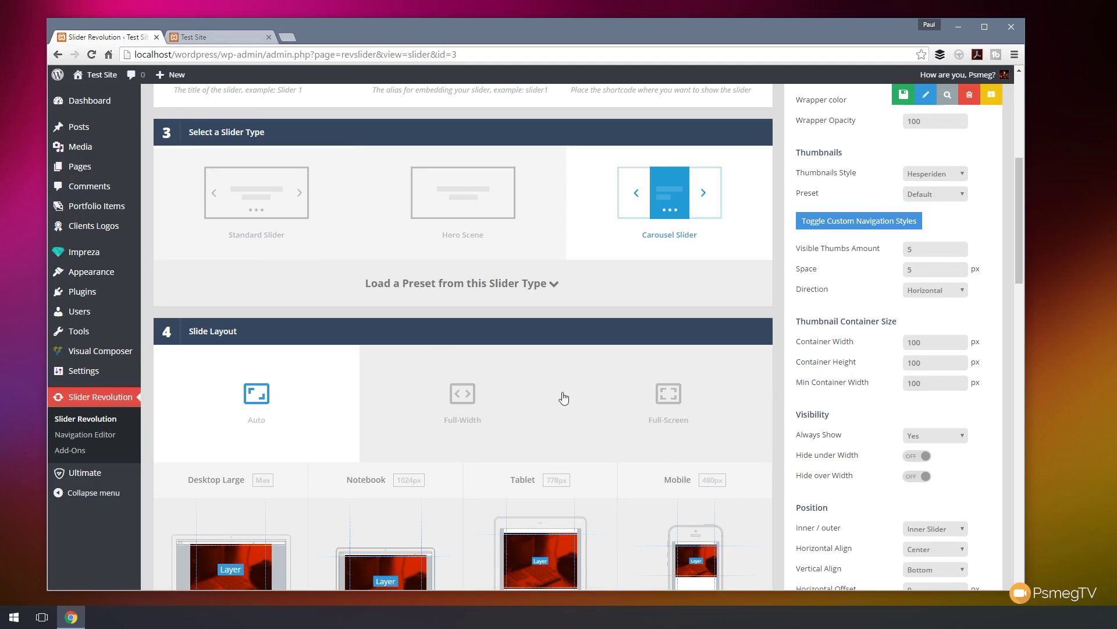
scroll(960, 454, down, 3)
scroll(960, 454, down, 3)
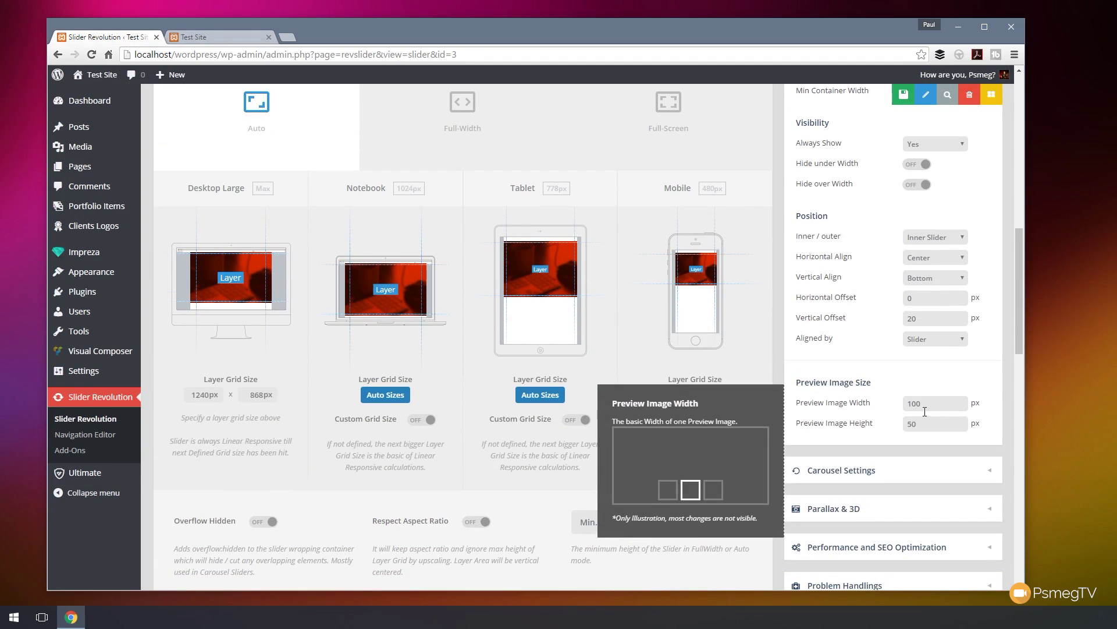
click(859, 420)
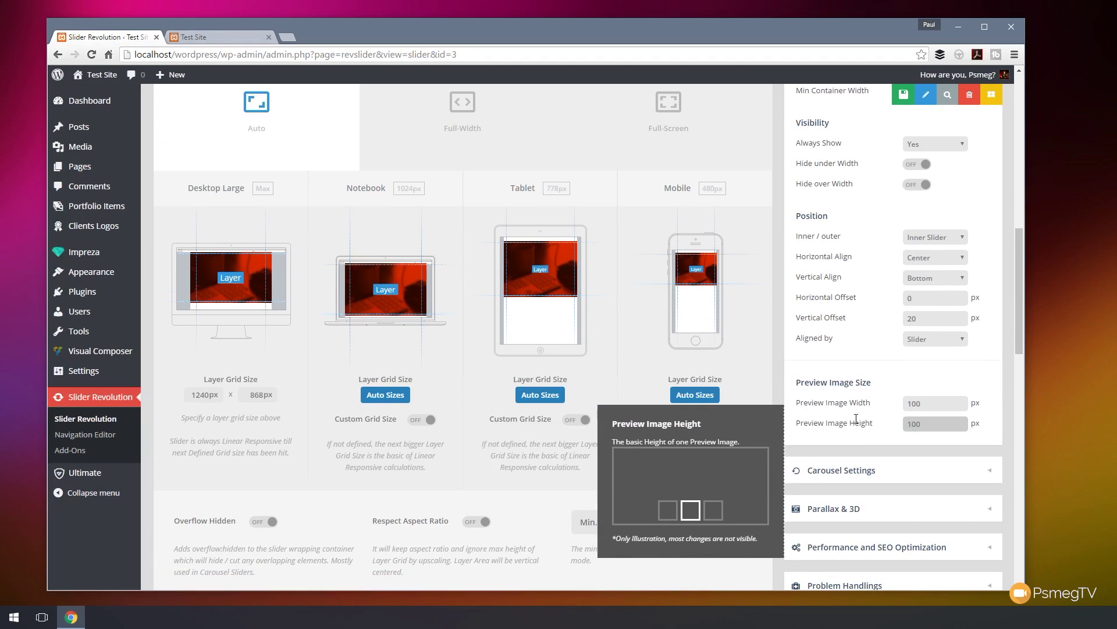
Step: Save the slider settings and reload the Test Site to see square thumbnails
click(904, 94)
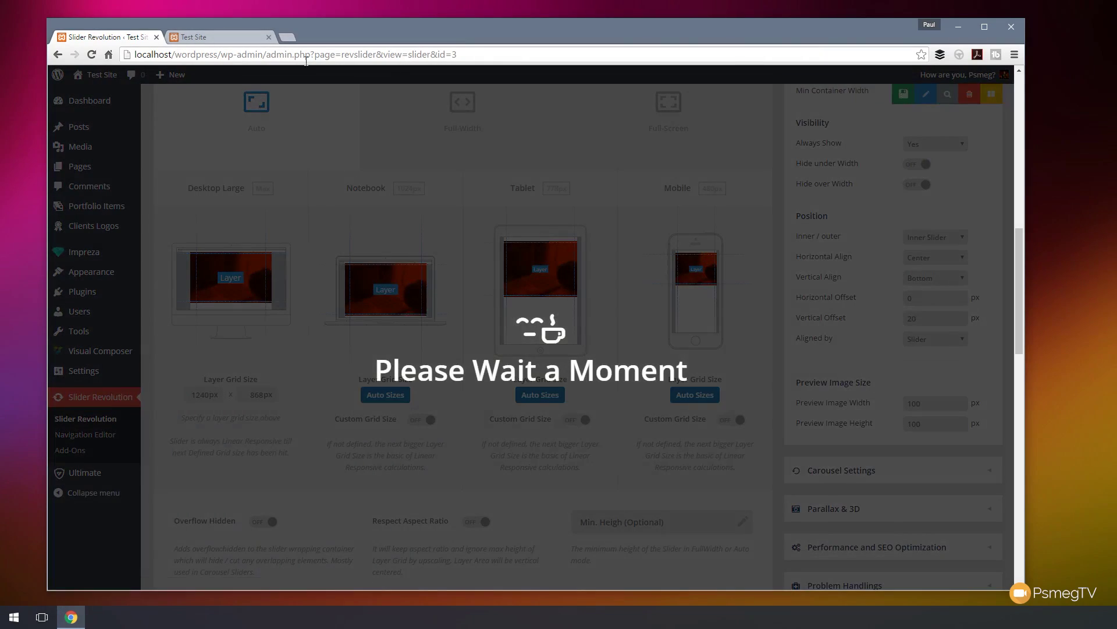
click(213, 39)
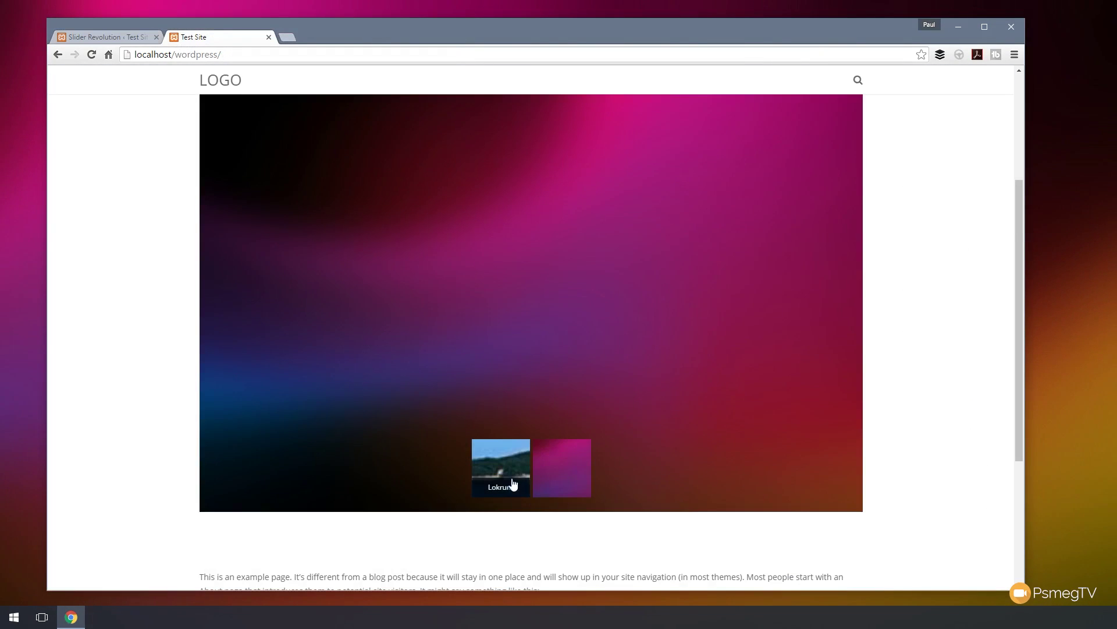
click(94, 56)
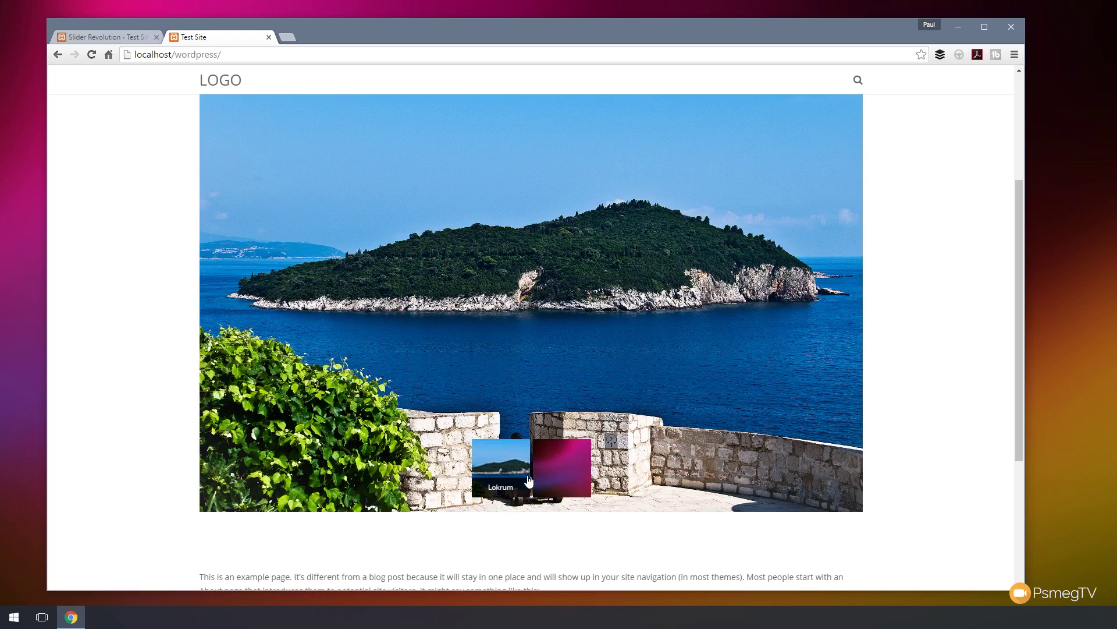
Step: Set the thumbnail Direction to Horizontal
click(116, 35)
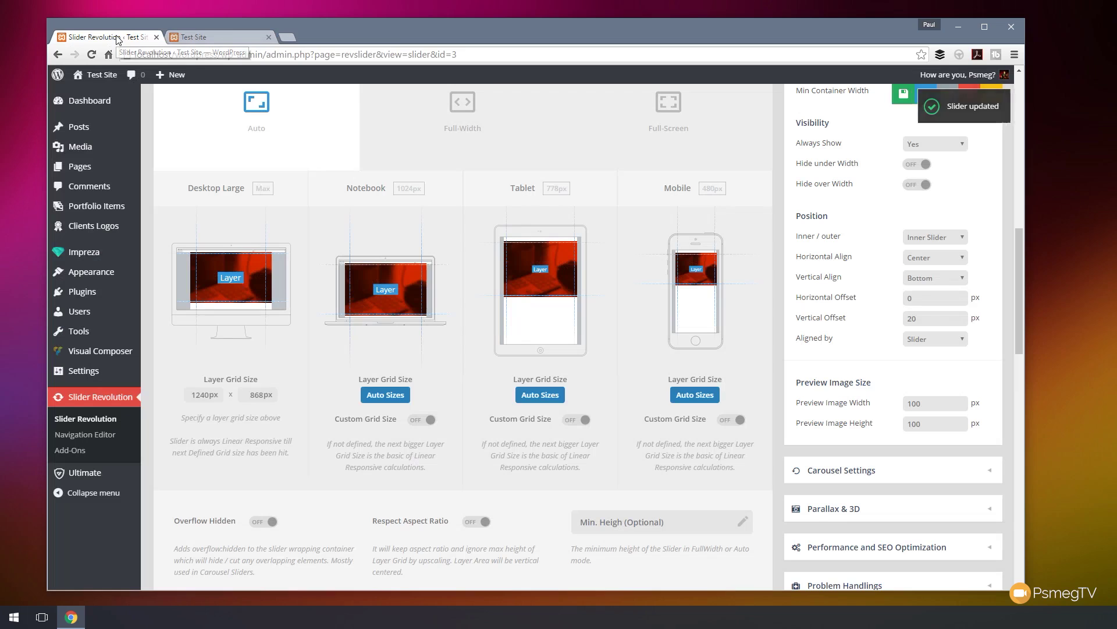
drag(1017, 298, 1022, 235)
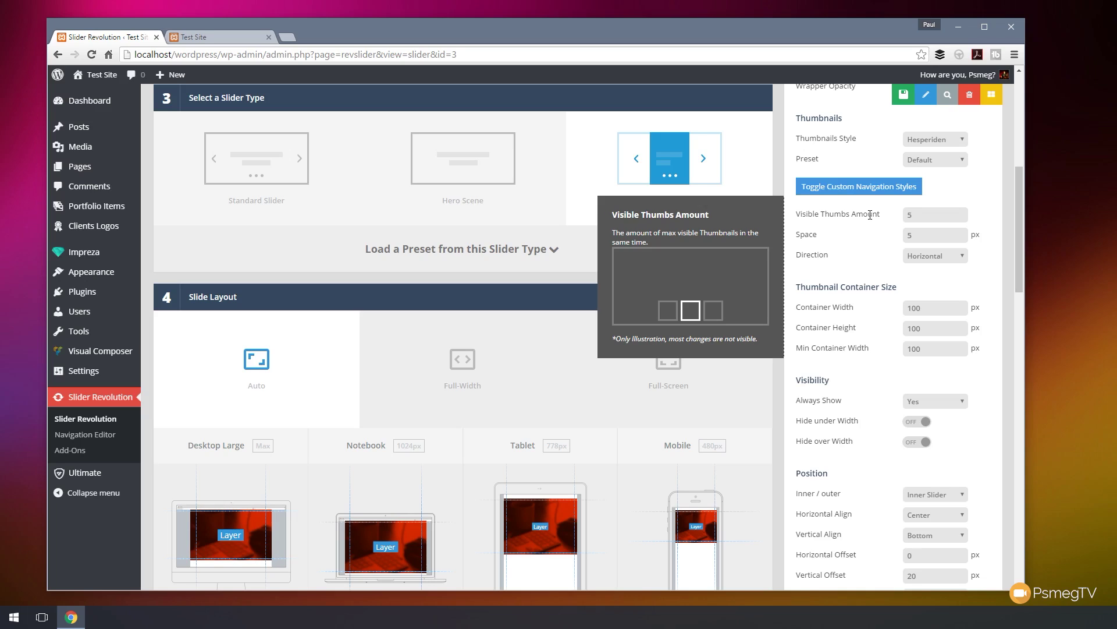
click(951, 256)
click(934, 280)
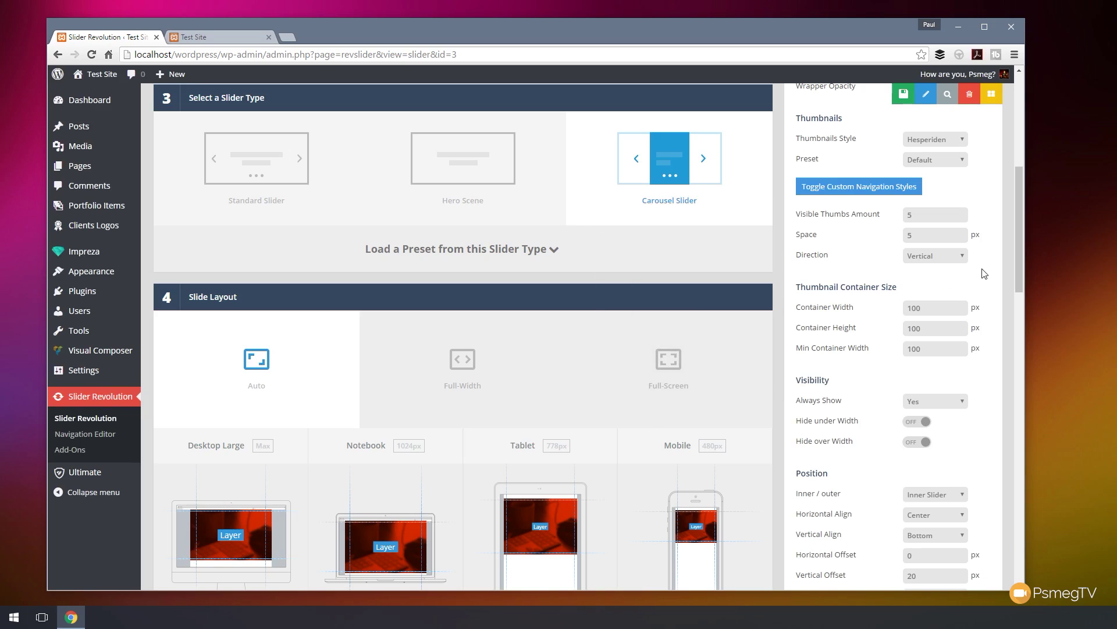
click(944, 256)
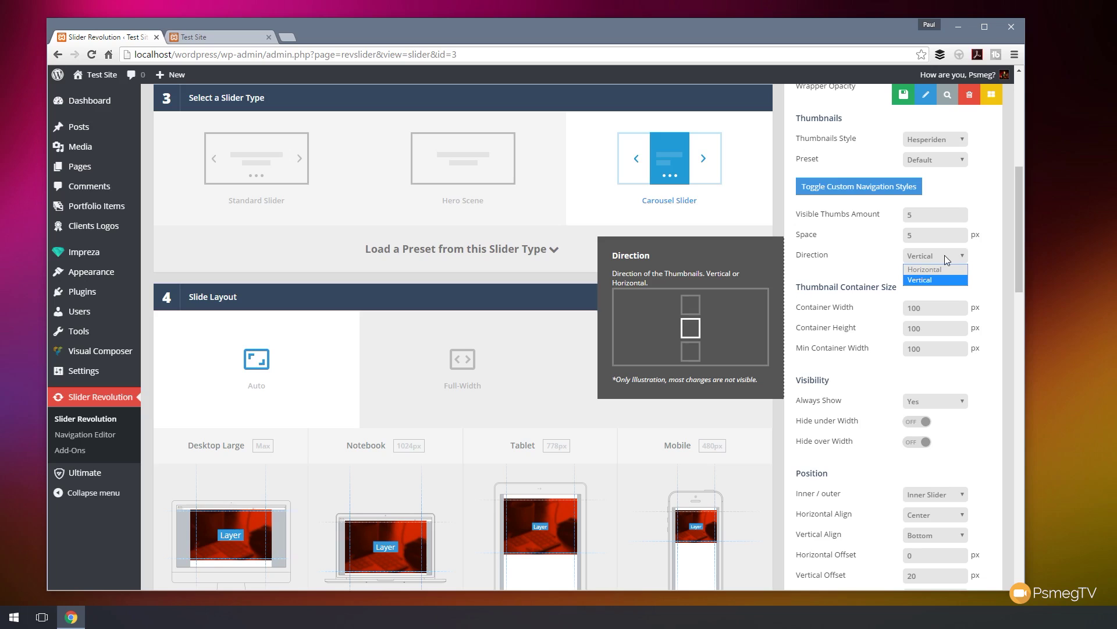
click(945, 267)
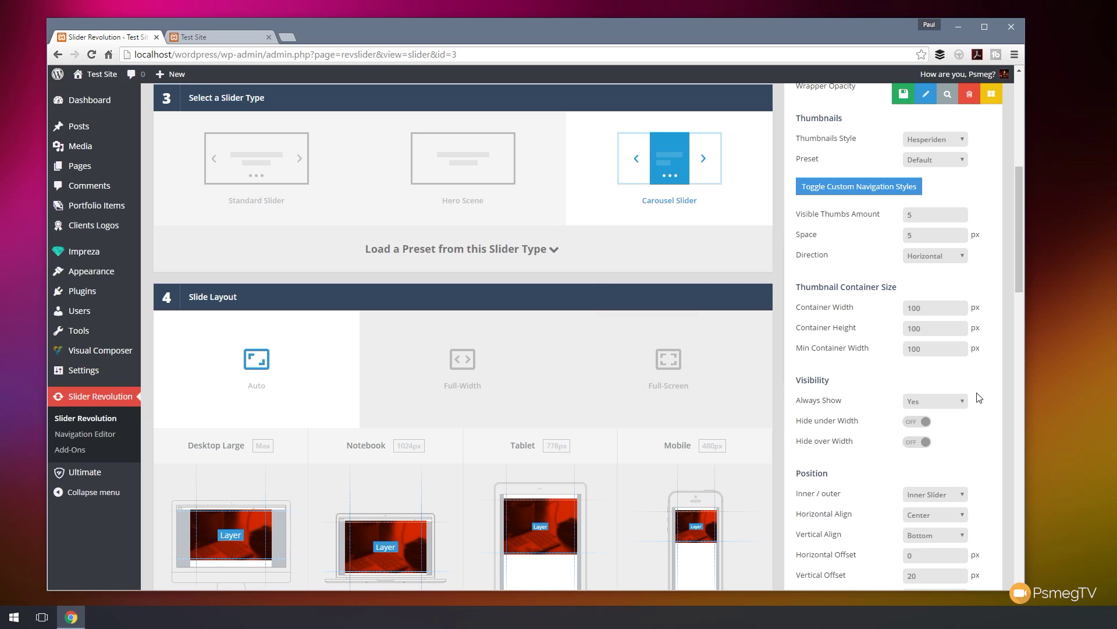
Step: Place the thumbnails Outer Bottom, aligned by Slider
scroll(979, 397, down, 3)
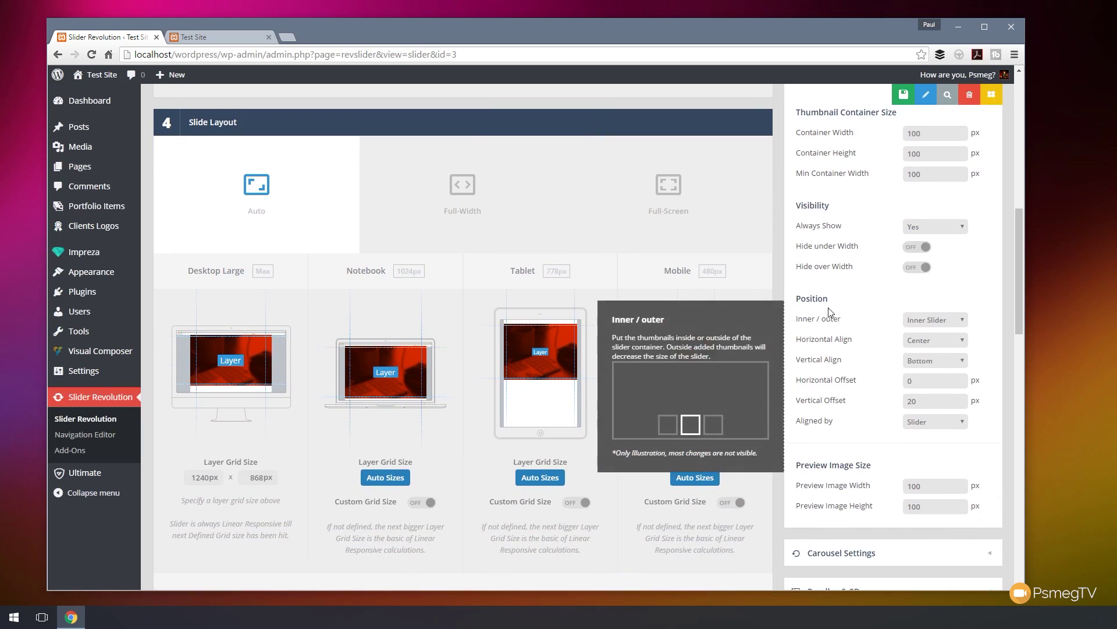
click(935, 320)
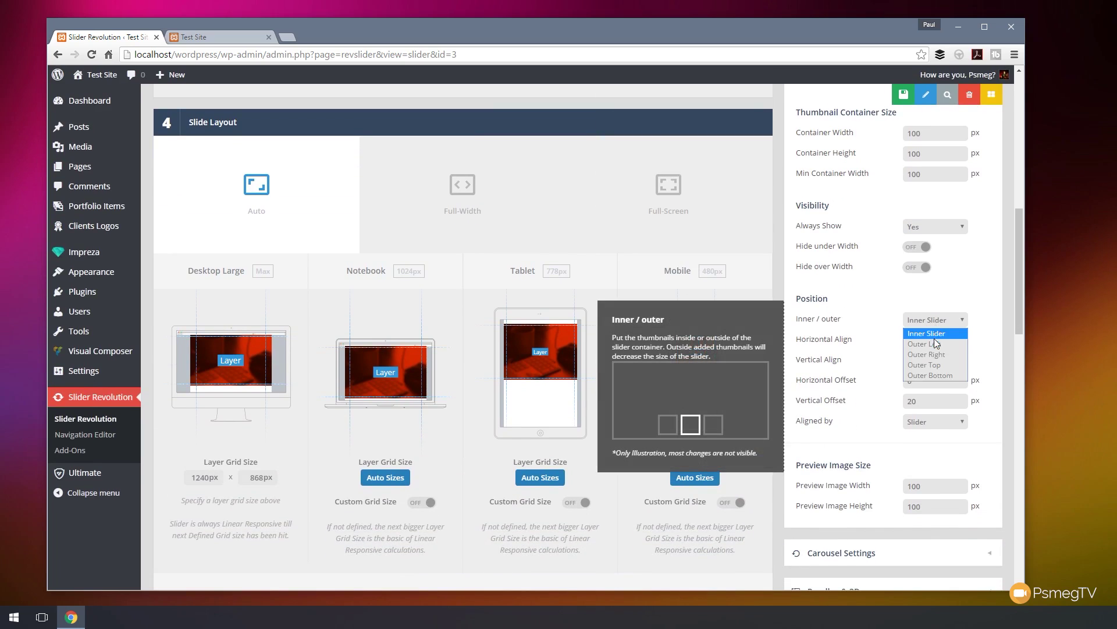
click(949, 375)
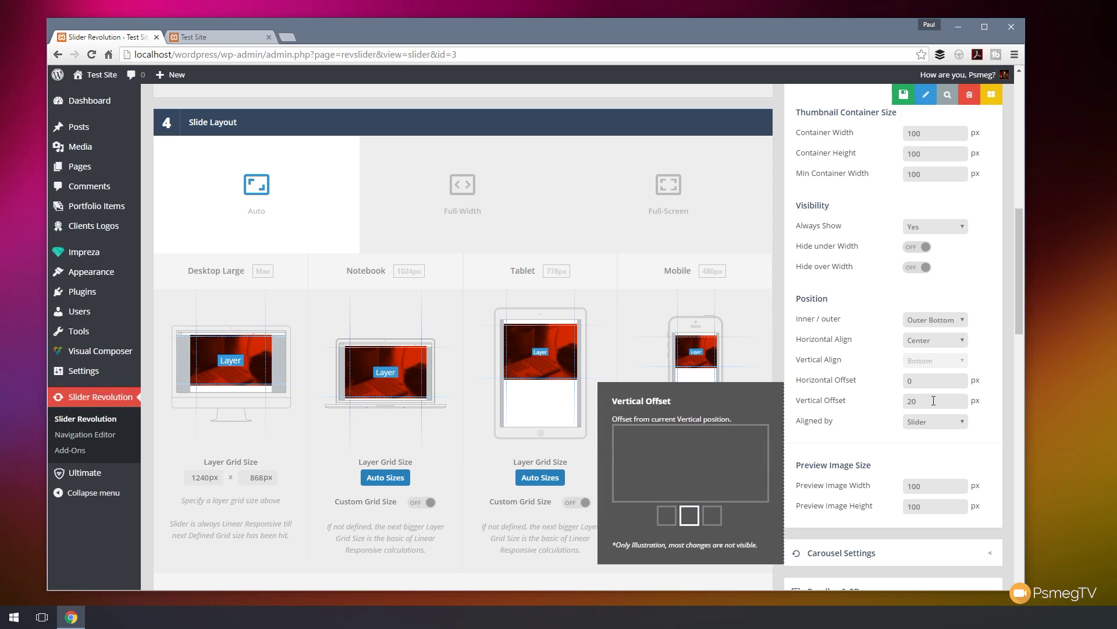
click(948, 422)
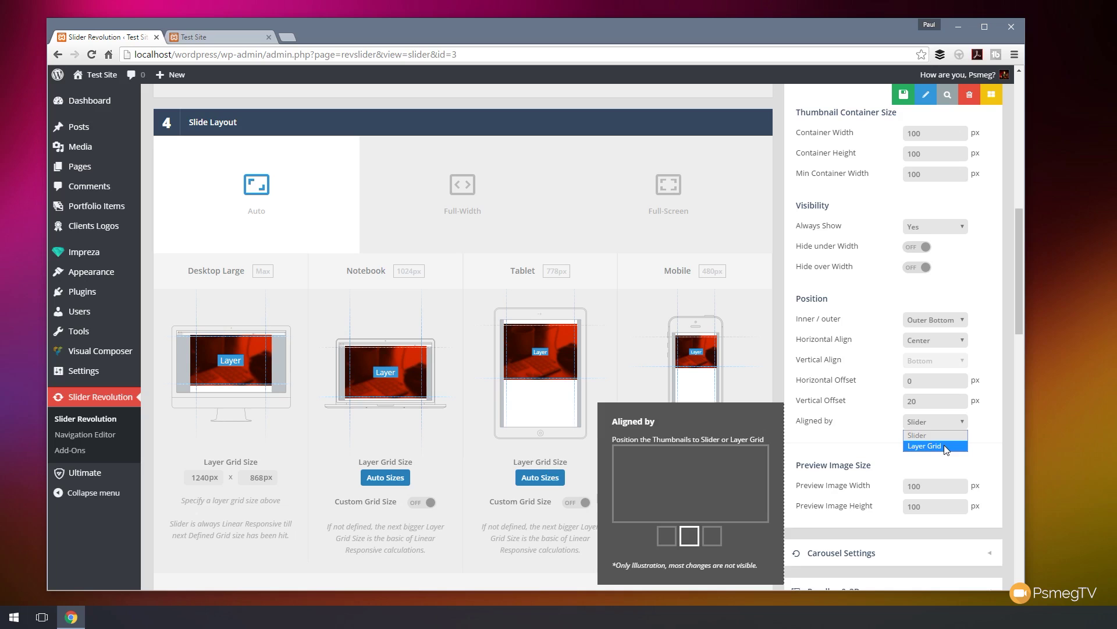
click(945, 449)
click(949, 427)
click(936, 435)
Step: Keep thumbnails always shown, leaving both width-based hiding toggles off
scroll(867, 431, up, 2)
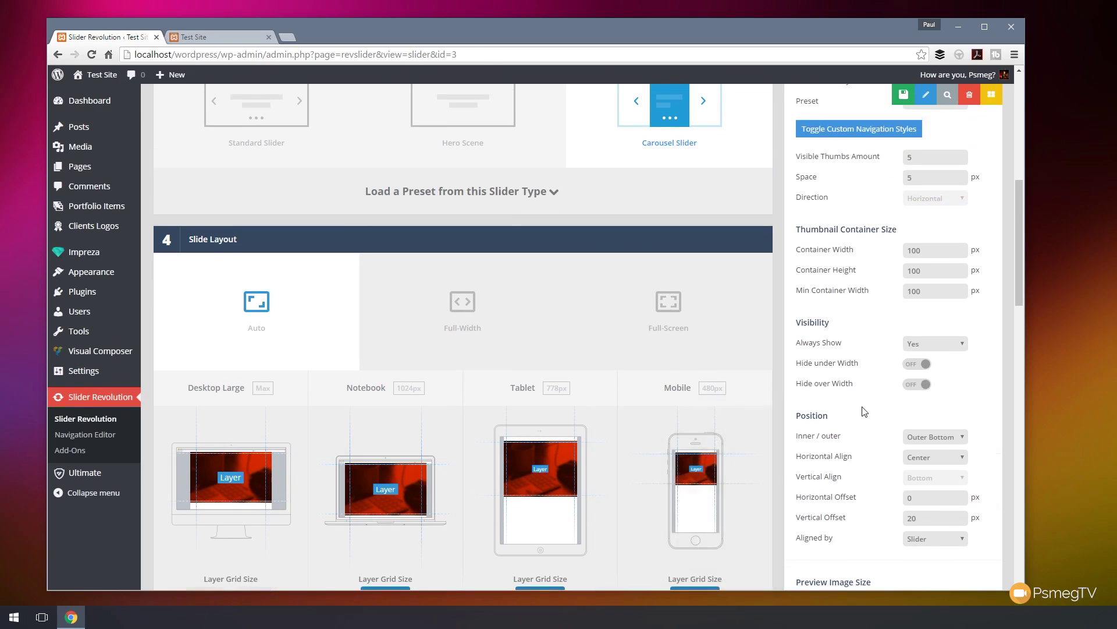
click(945, 344)
click(890, 324)
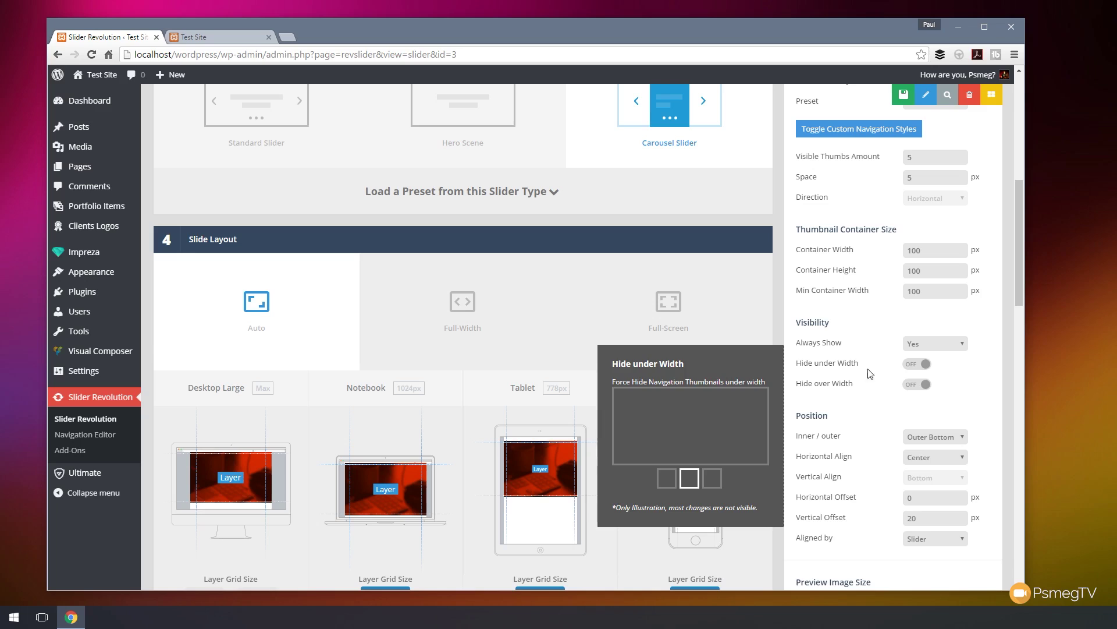
click(915, 365)
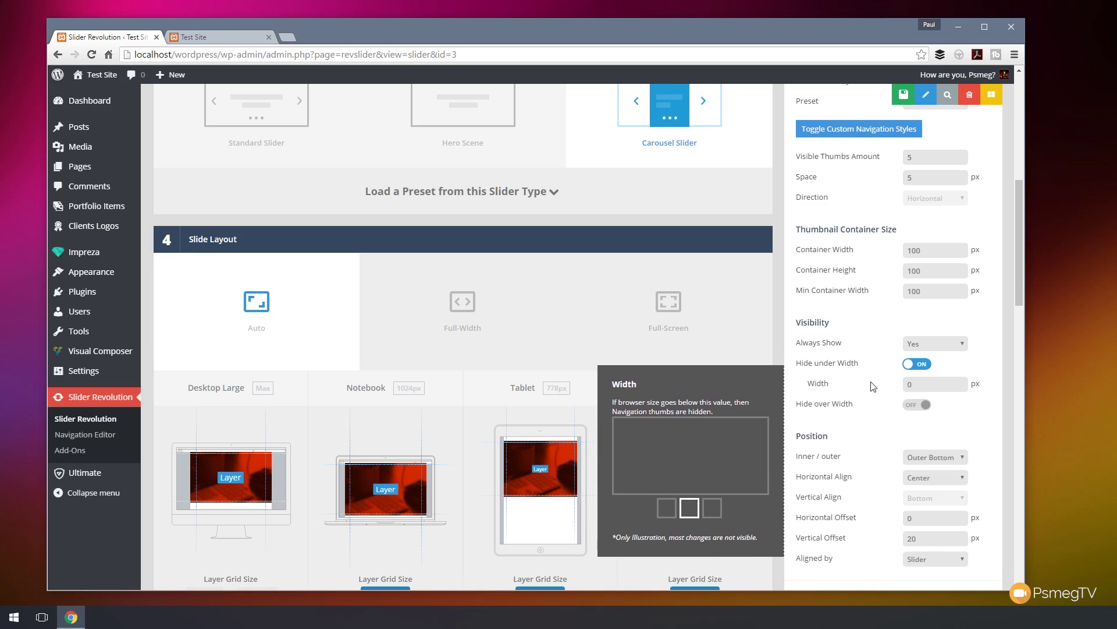
click(917, 364)
click(911, 384)
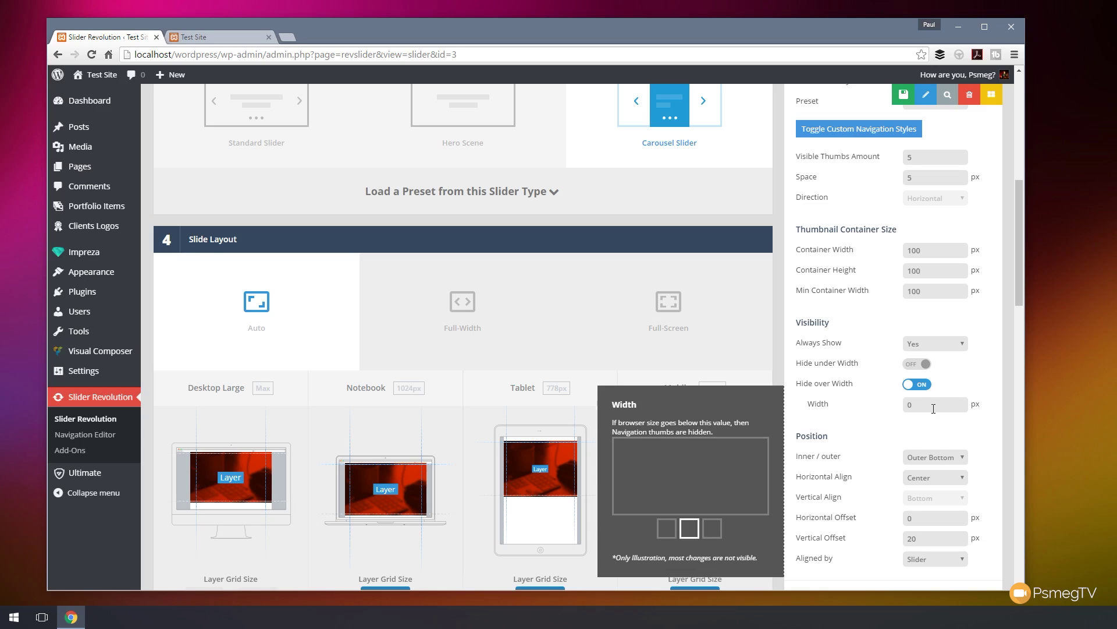
click(925, 385)
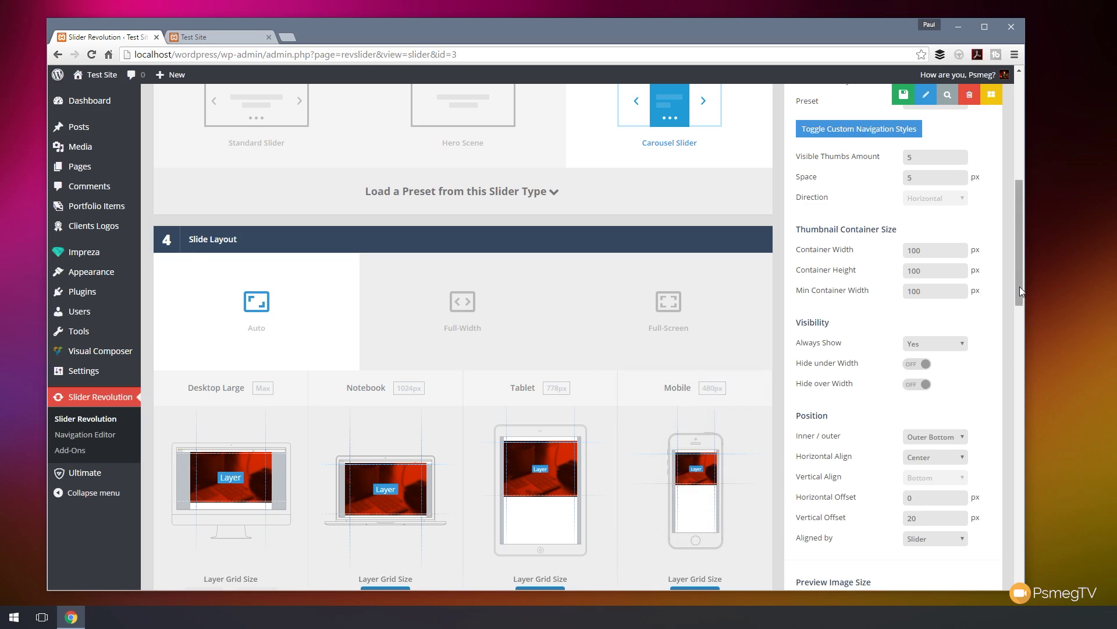
drag(1020, 287, 1018, 265)
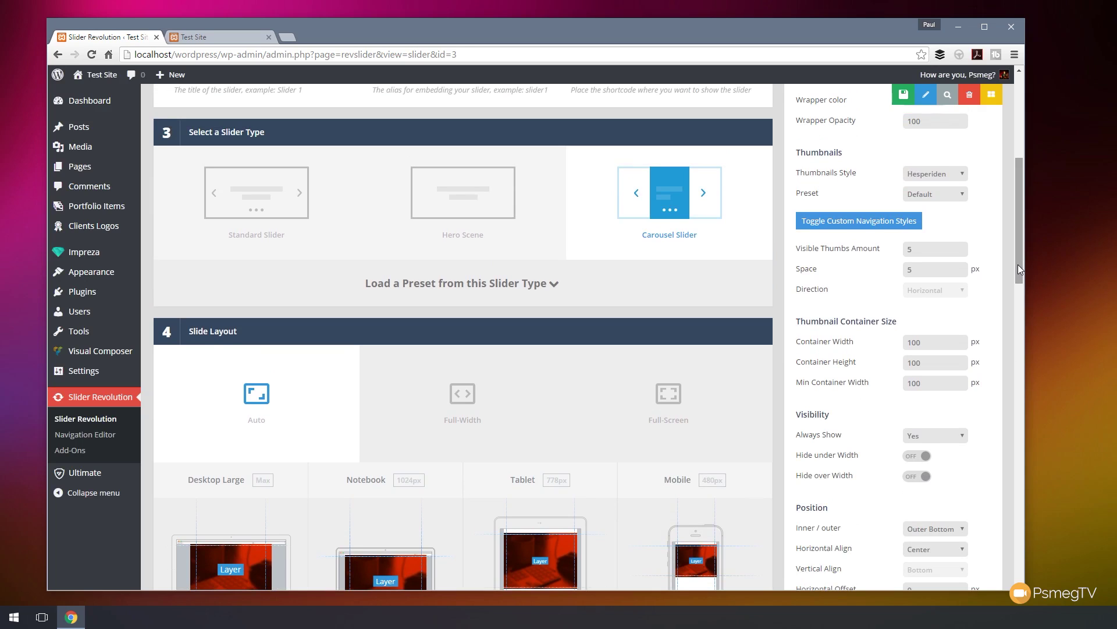
drag(1018, 263, 1023, 192)
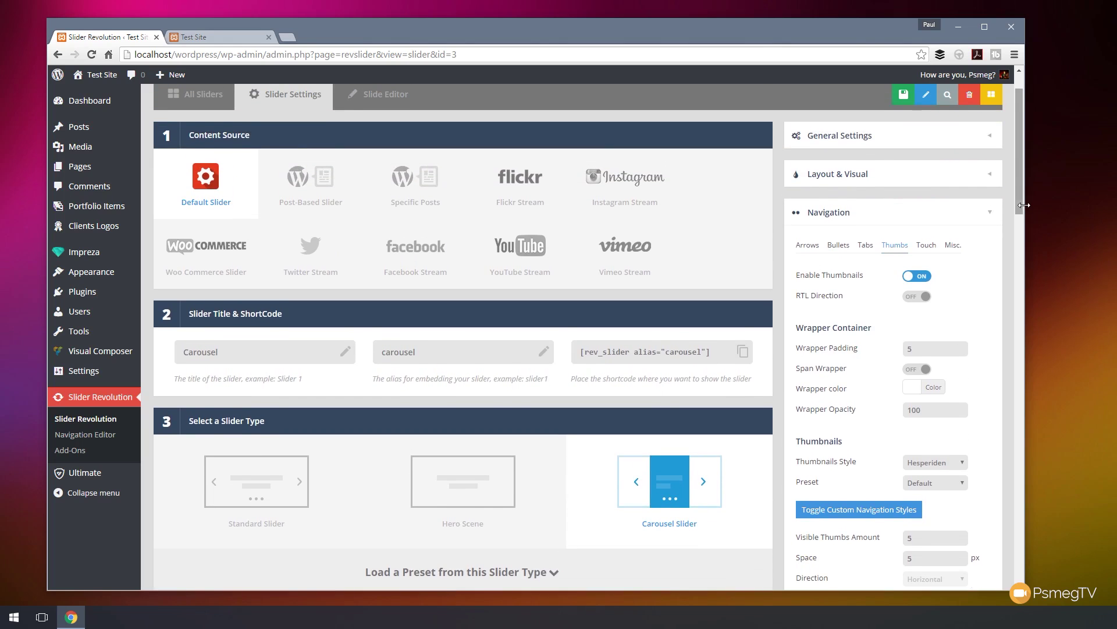
Step: Save the settings and reload the Test Site to view the thumbnails below the carousel
click(890, 98)
click(227, 38)
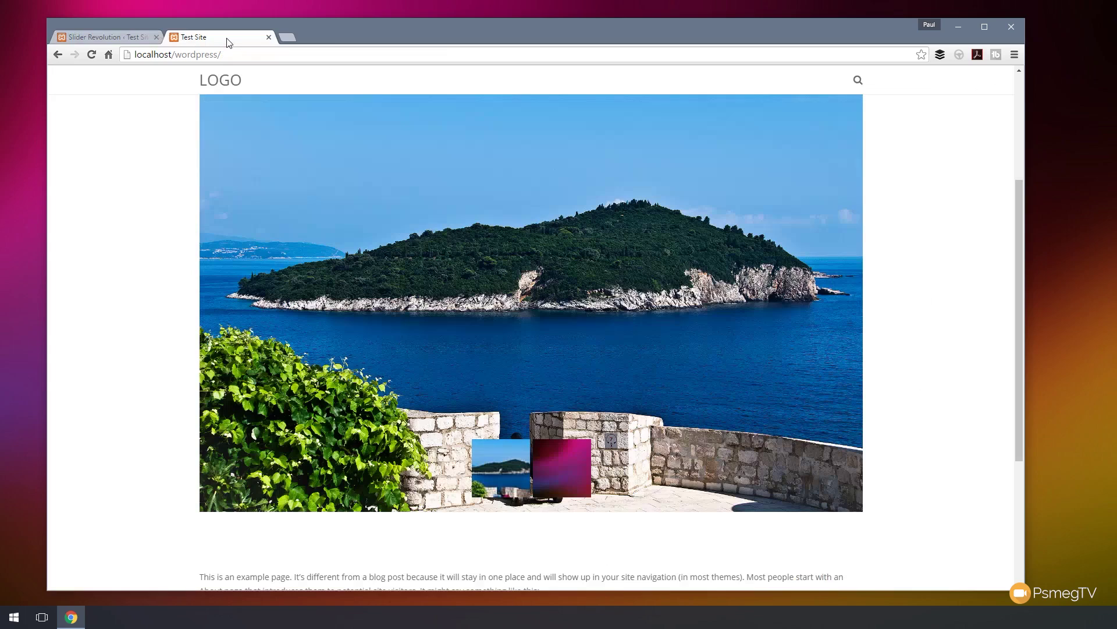
click(92, 56)
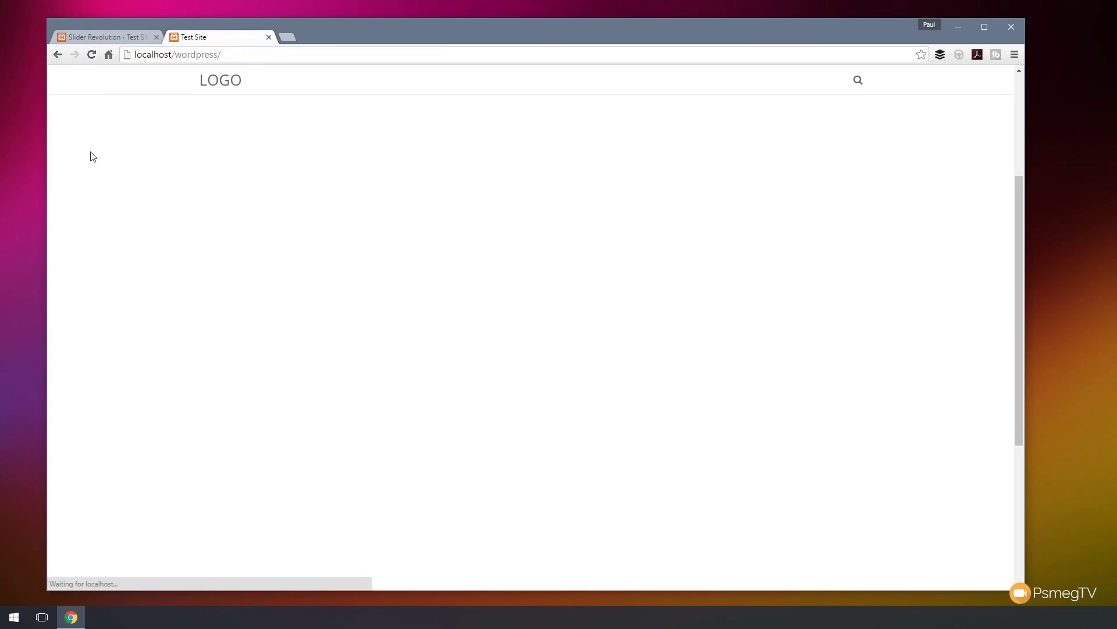
scroll(100, 265, down, 2)
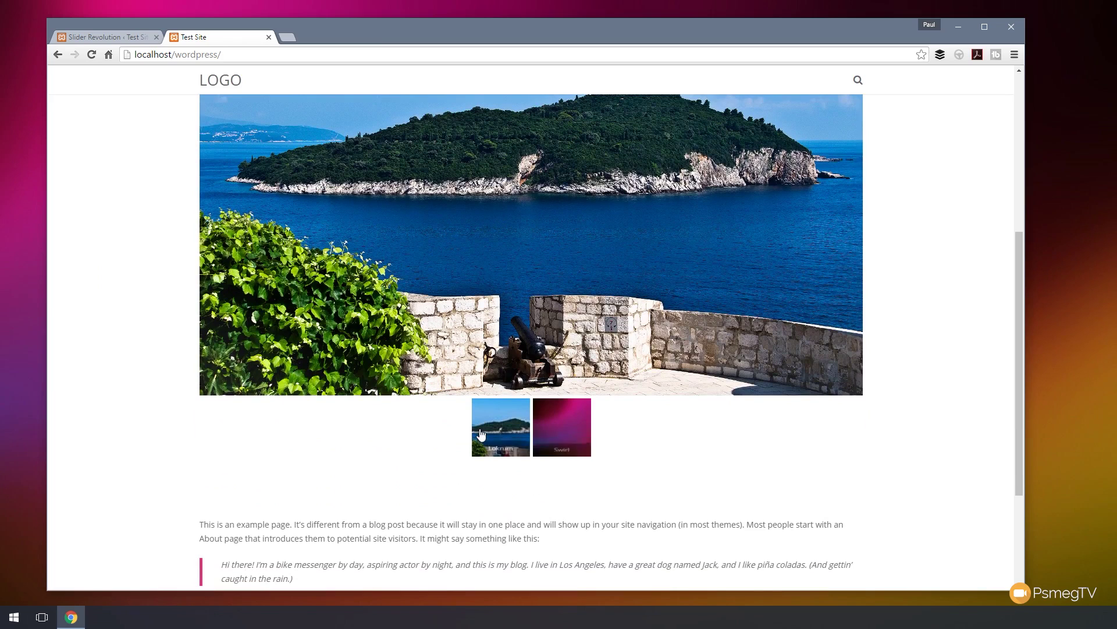
scroll(105, 297, up, 3)
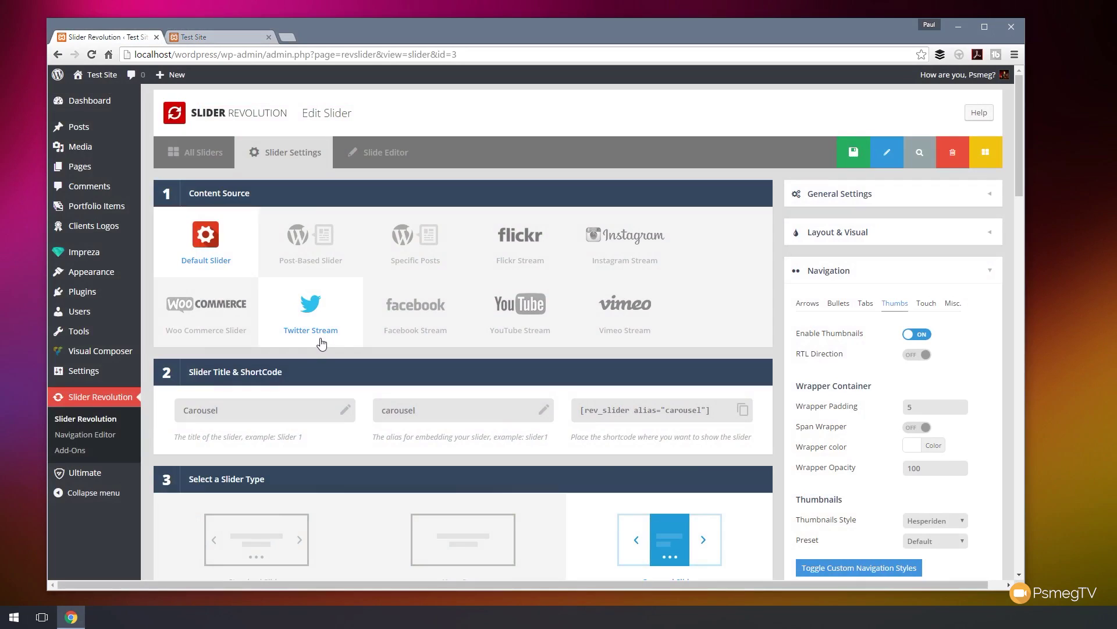
Step: Add a Text/Html layer to the island slide reading 'Lokrum Island, Dubrovnik'
click(383, 156)
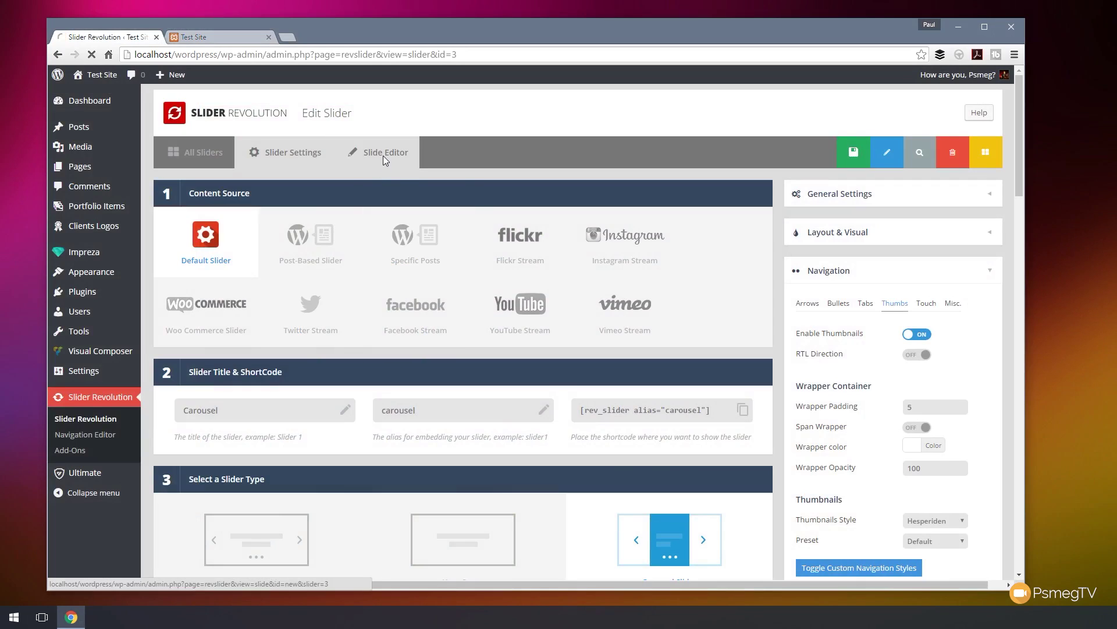
scroll(445, 410, down, 8)
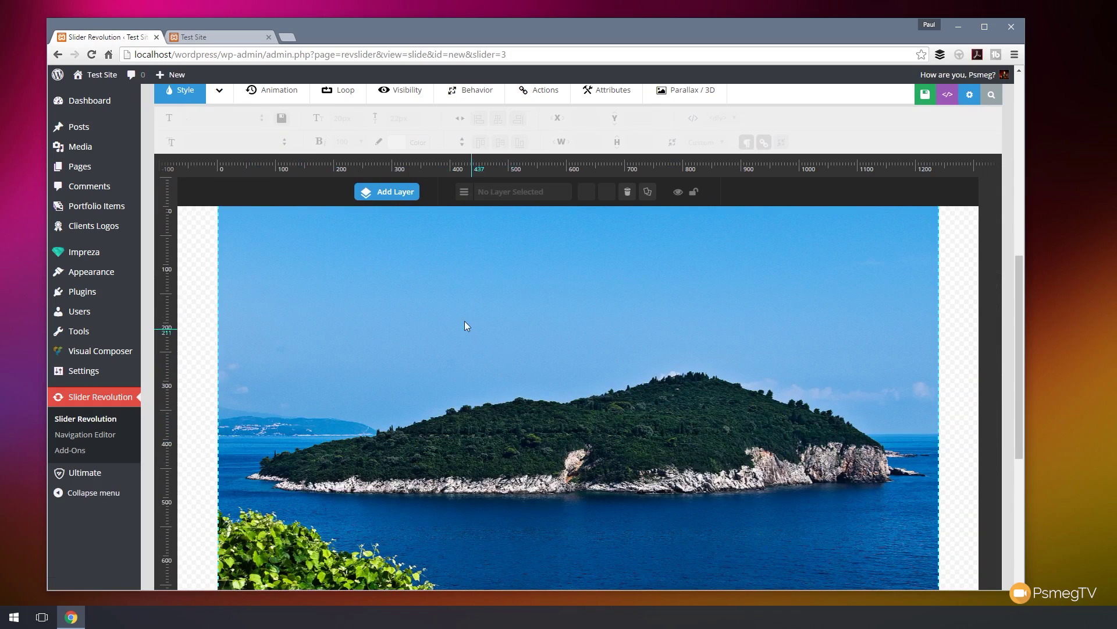
mouse_move(399, 198)
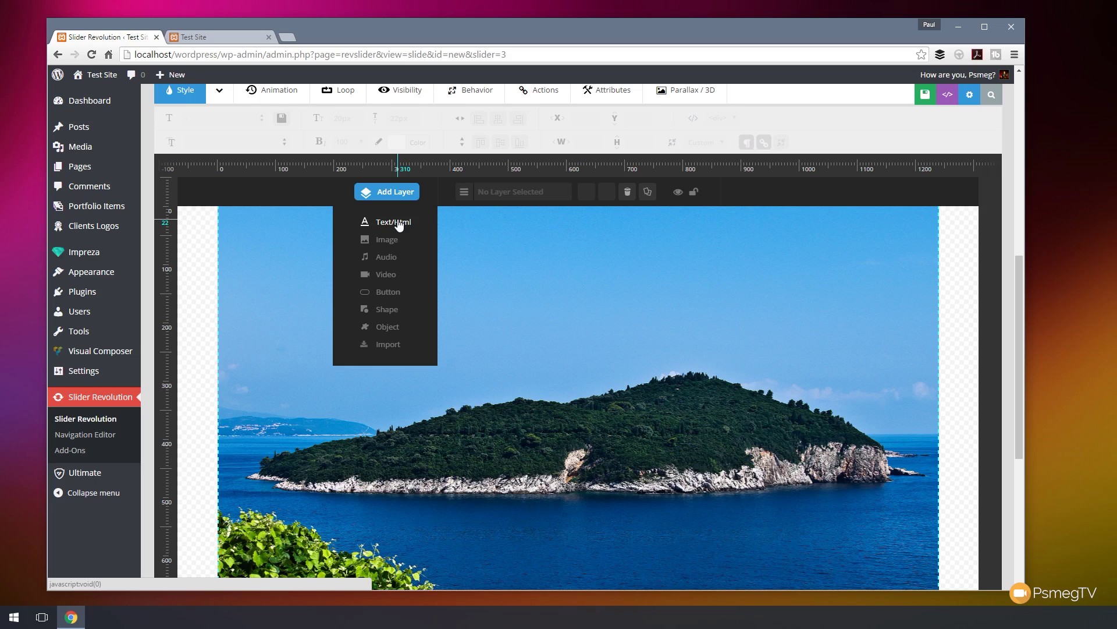
click(399, 223)
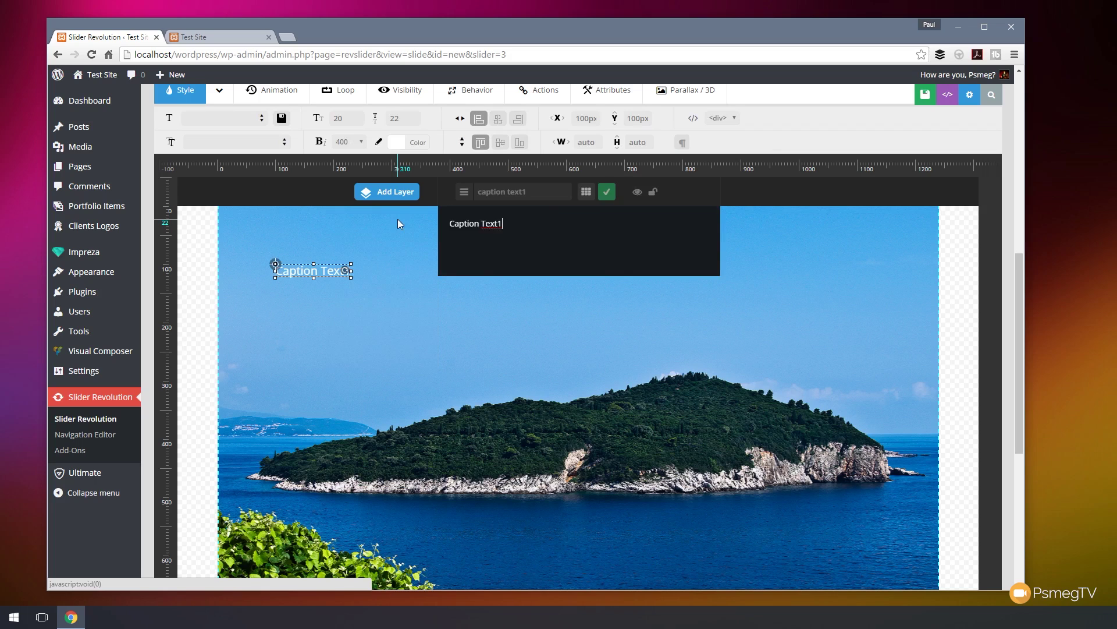
drag(507, 225, 382, 212)
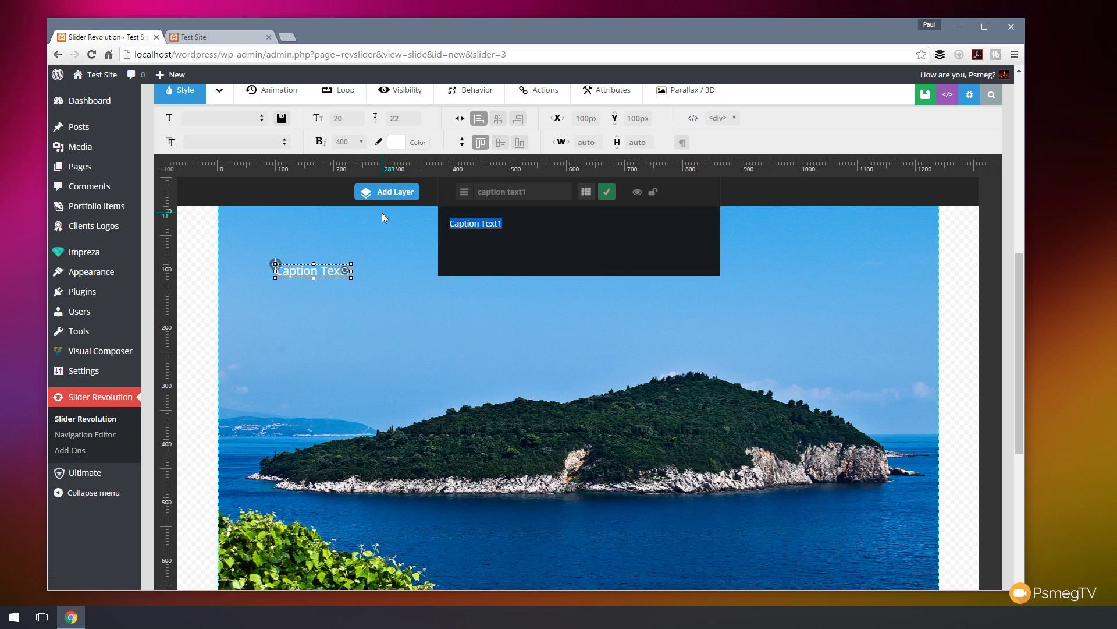
text(Lokrum Island)
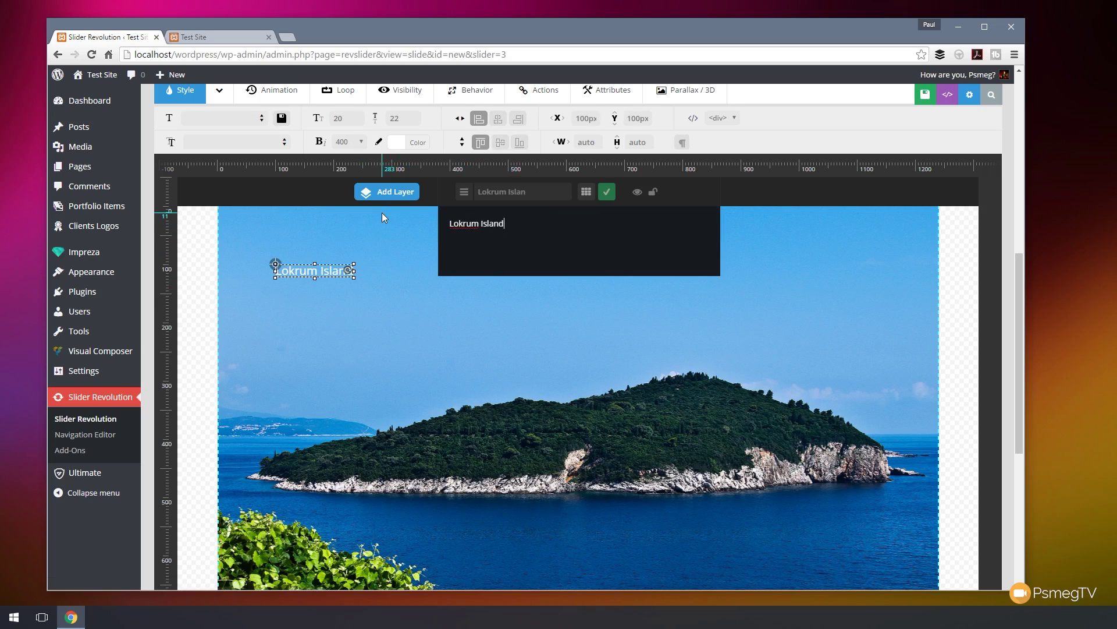
text(, Dubrovnik)
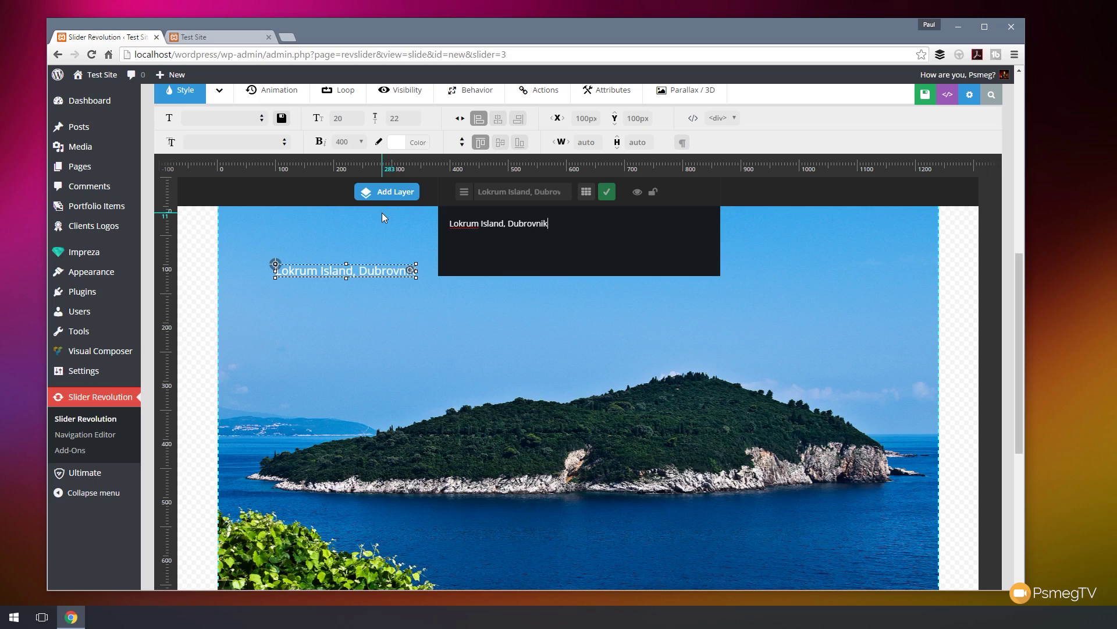
Step: Confirm the caption text, then set its font size and line height to 50px
click(606, 191)
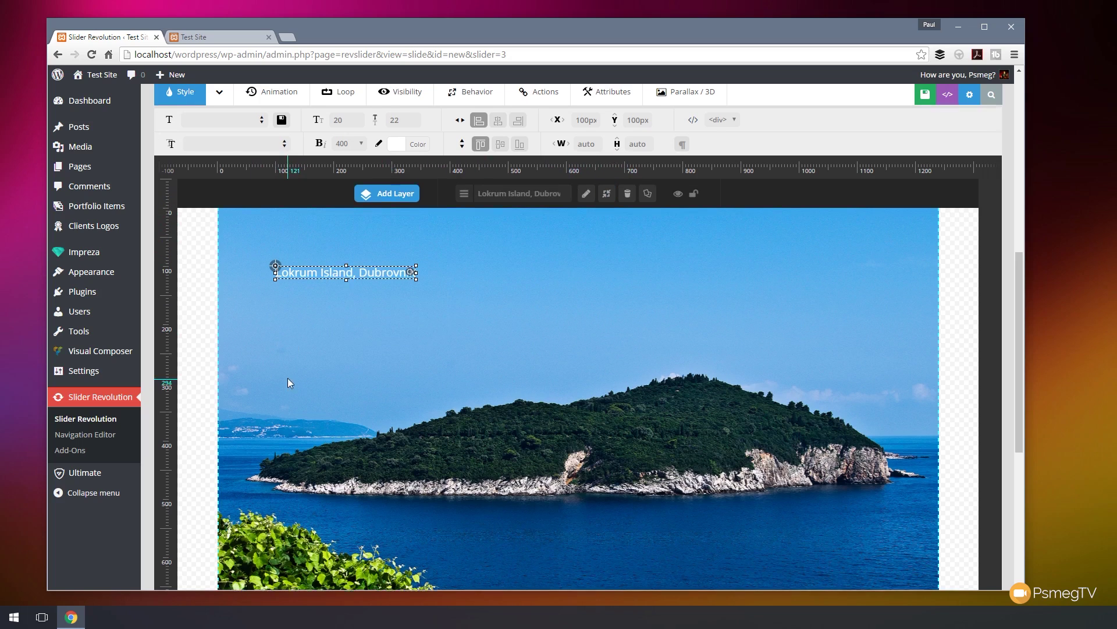
scroll(287, 378, up, 1)
click(220, 150)
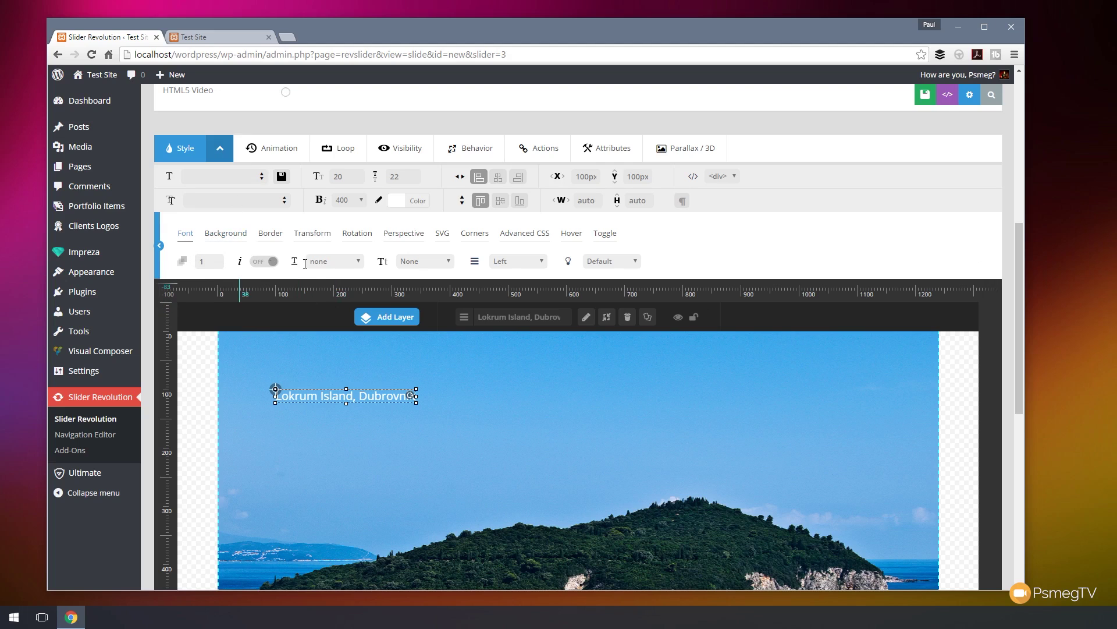
click(186, 232)
click(347, 176)
text(50x)
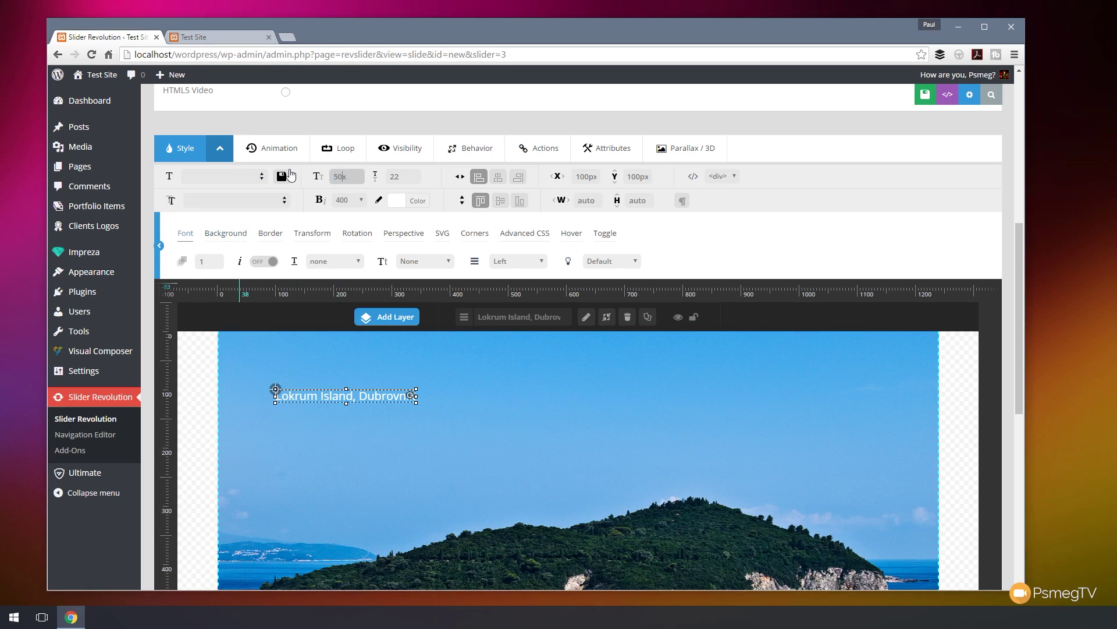
click(404, 177)
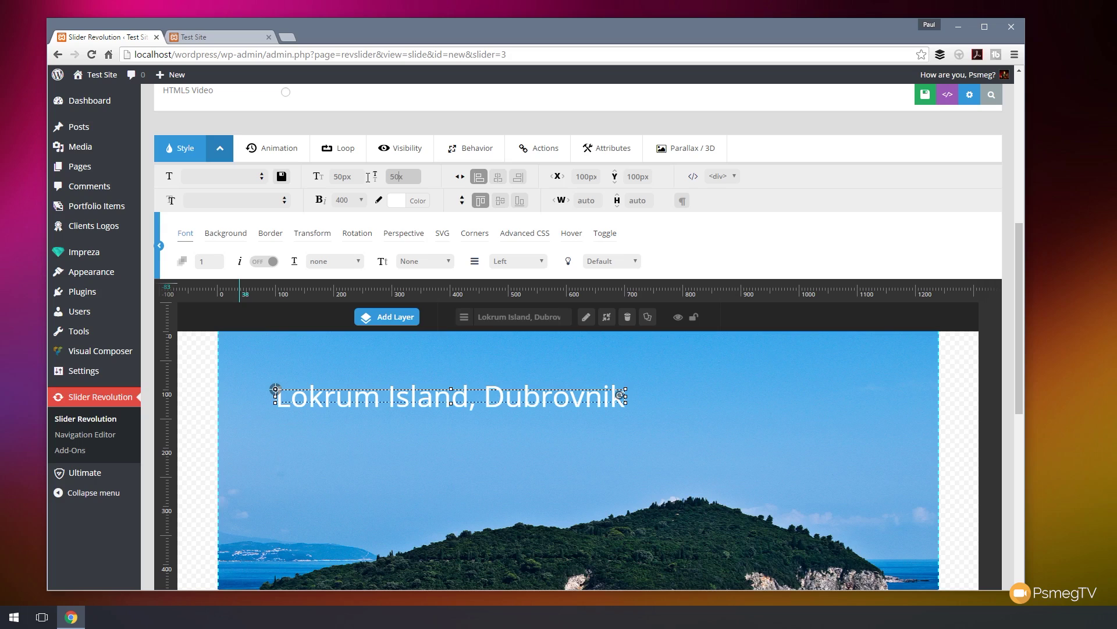
text(50)
key(Return)
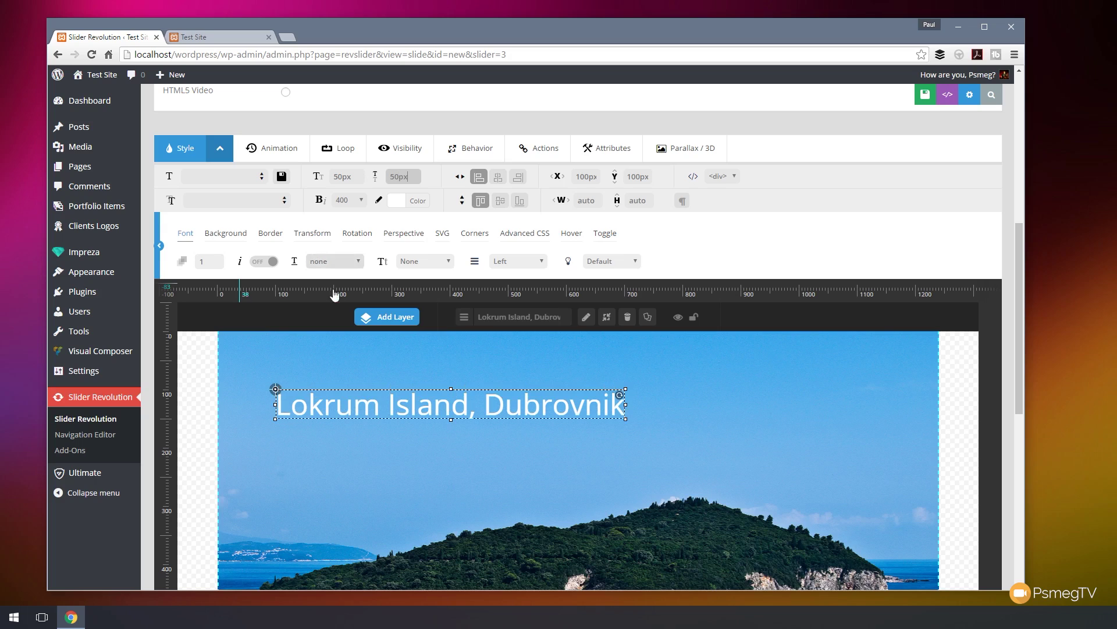
Step: Give the caption a yellow (#e5d347) background colour
click(226, 238)
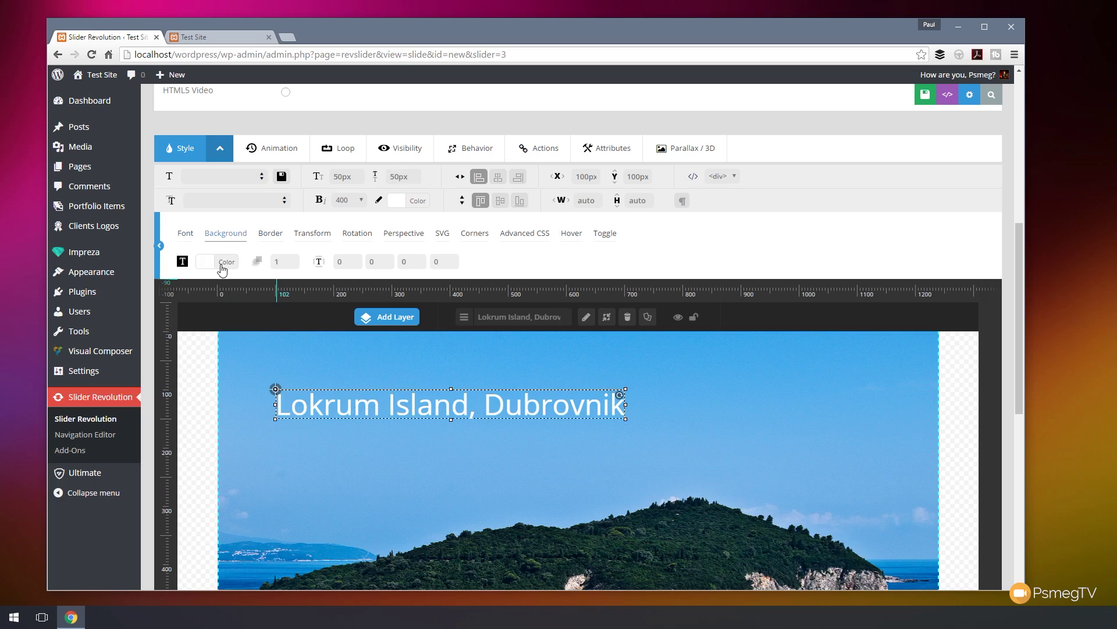
click(227, 262)
click(196, 346)
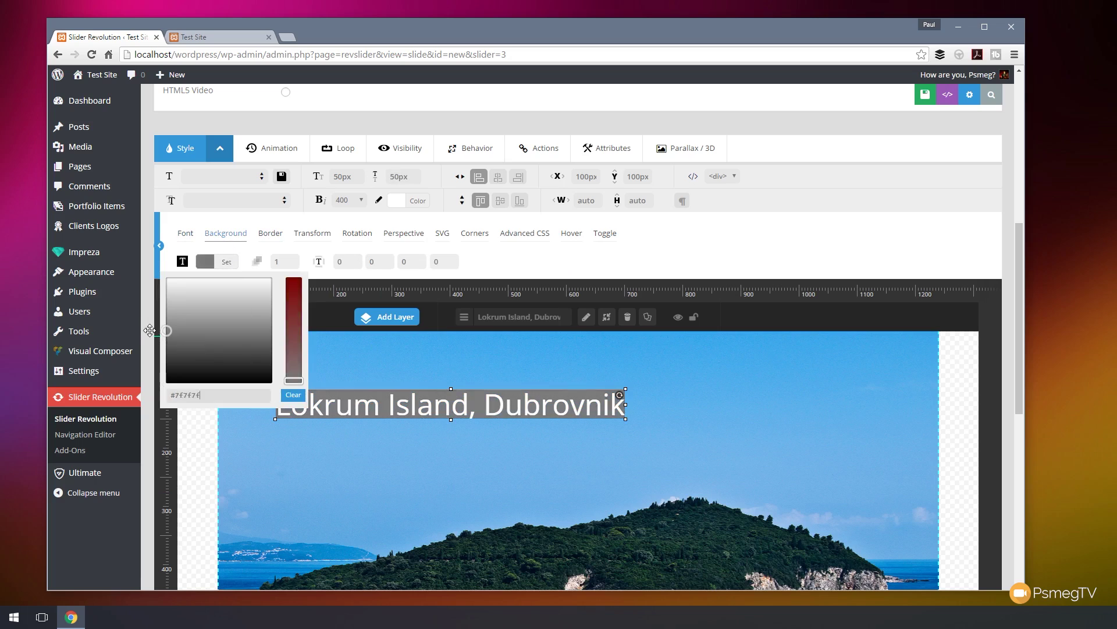
click(227, 263)
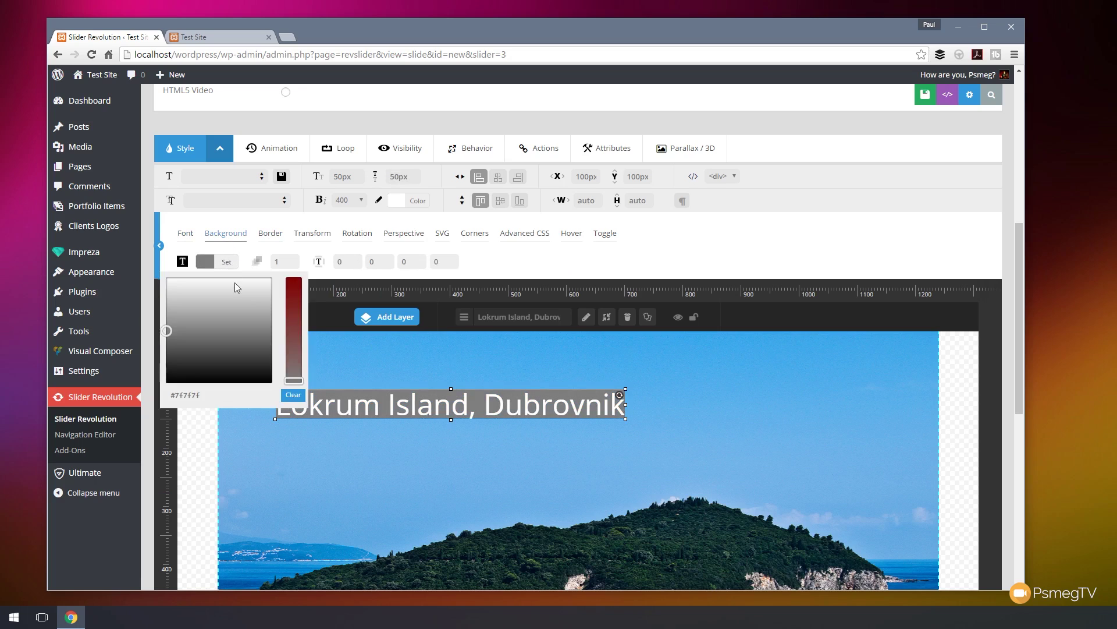
drag(292, 377, 293, 286)
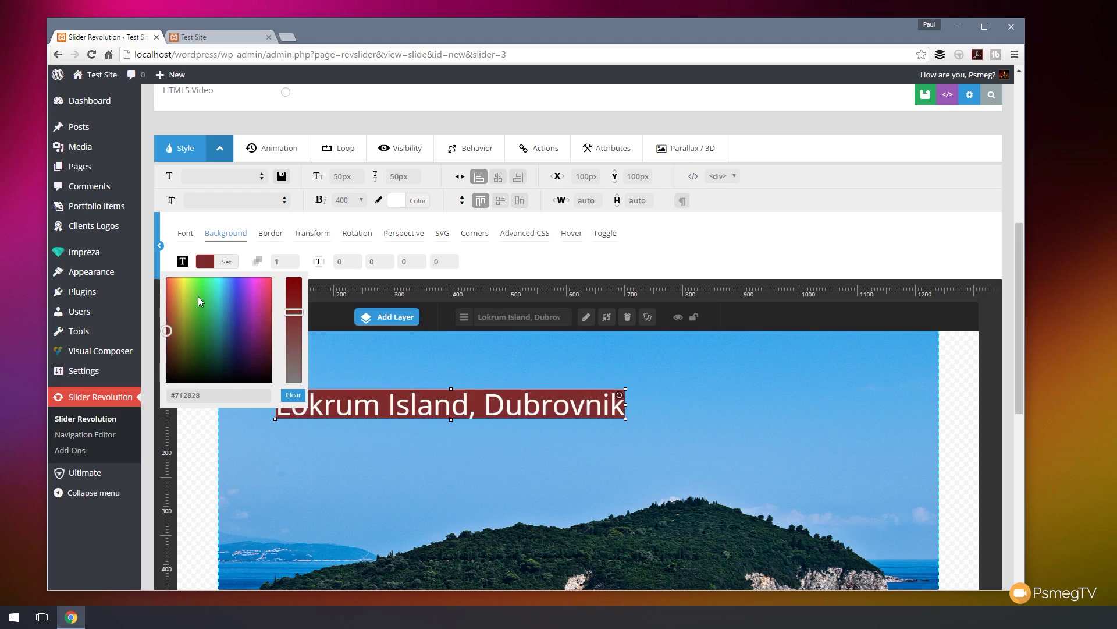
mouse_move(198, 296)
mouse_down()
mouse_move(204, 290)
mouse_move(182, 288)
mouse_up()
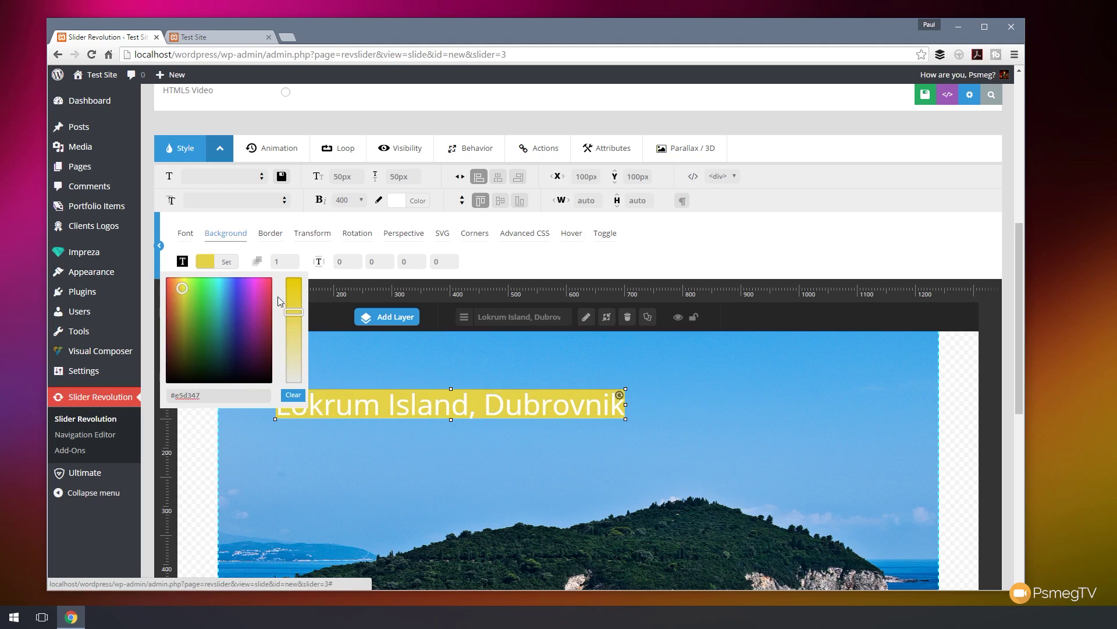
Step: Set background opacity to 0.5 and 20px padding on all four sides
key(Tab)
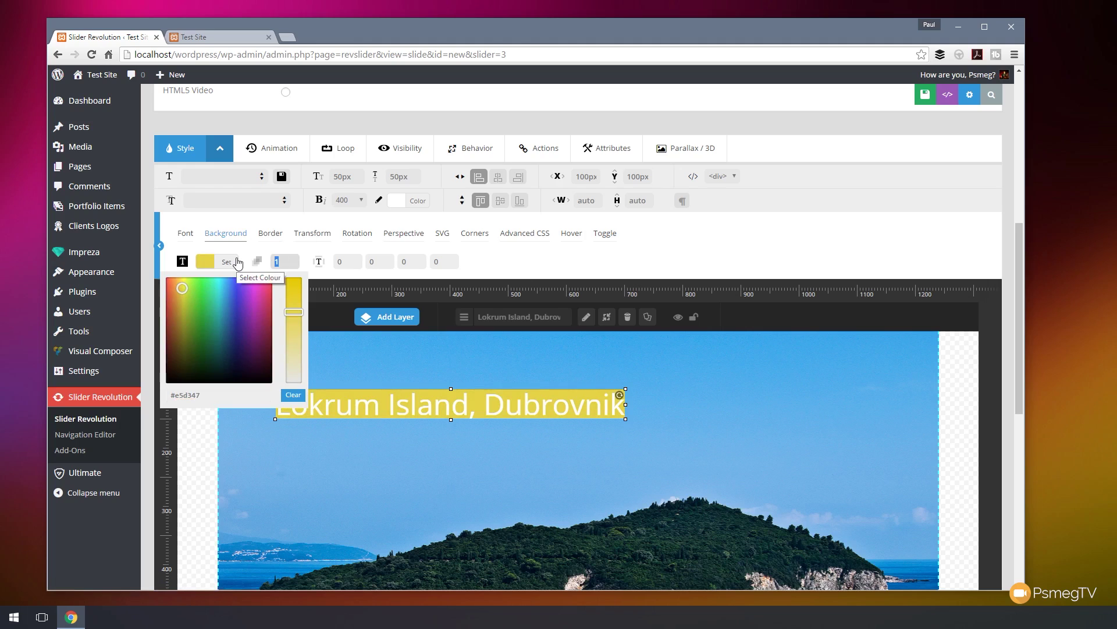
text(0.5)
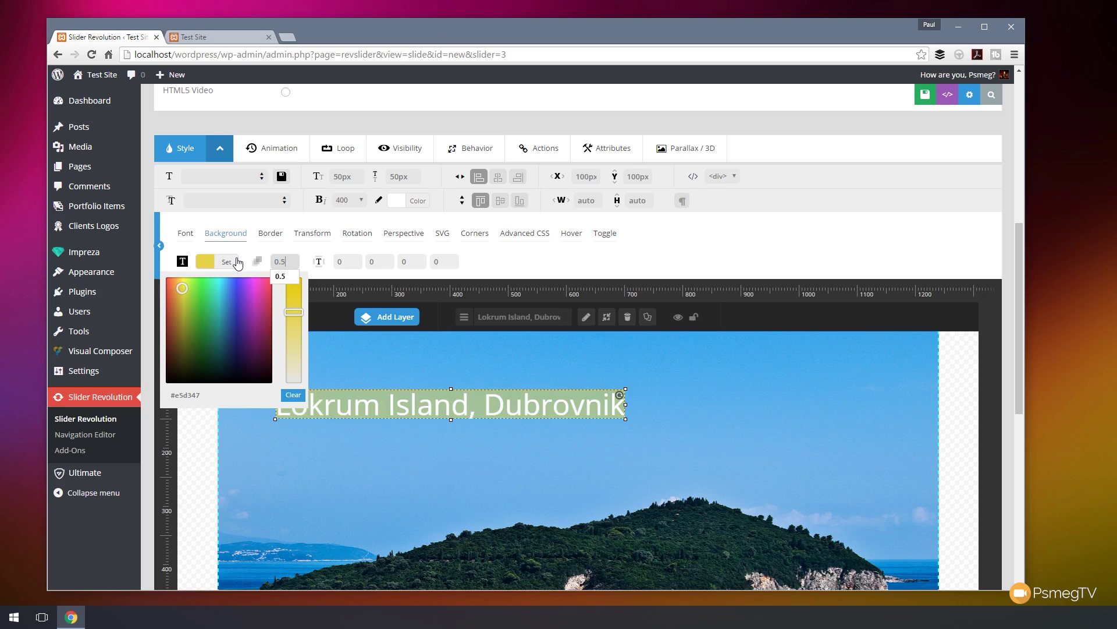
key(Tab)
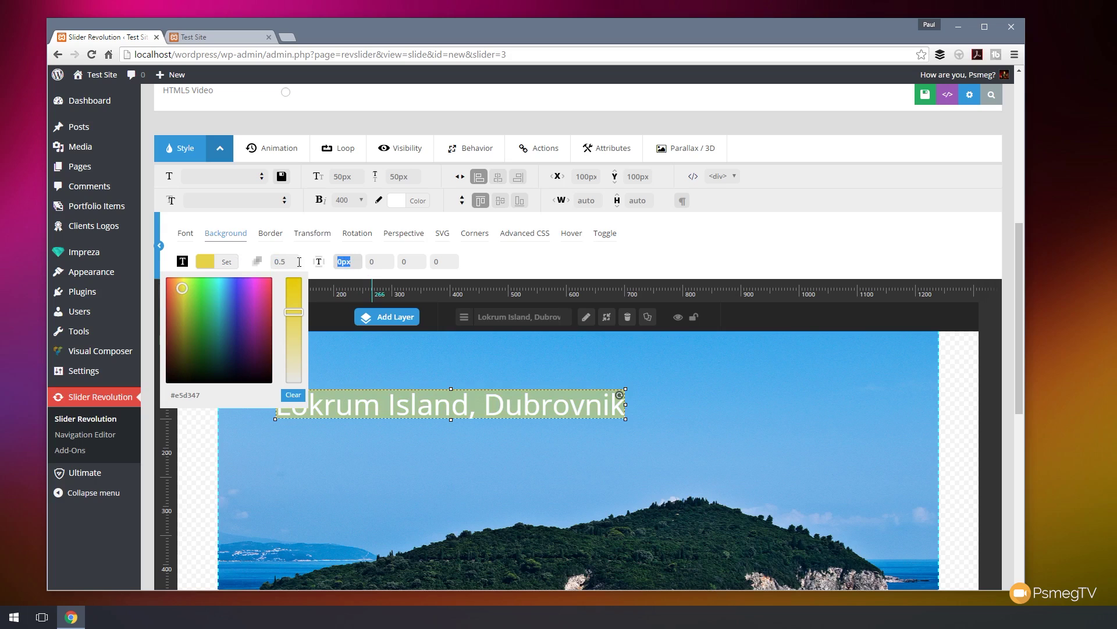
text(20)
key(Tab)
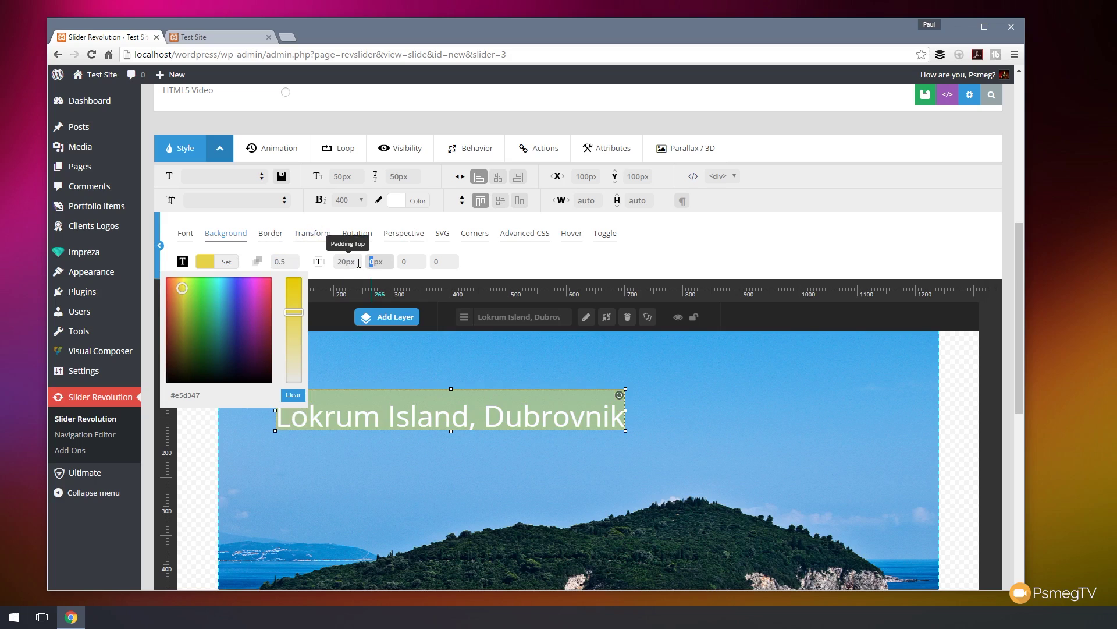
text(20)
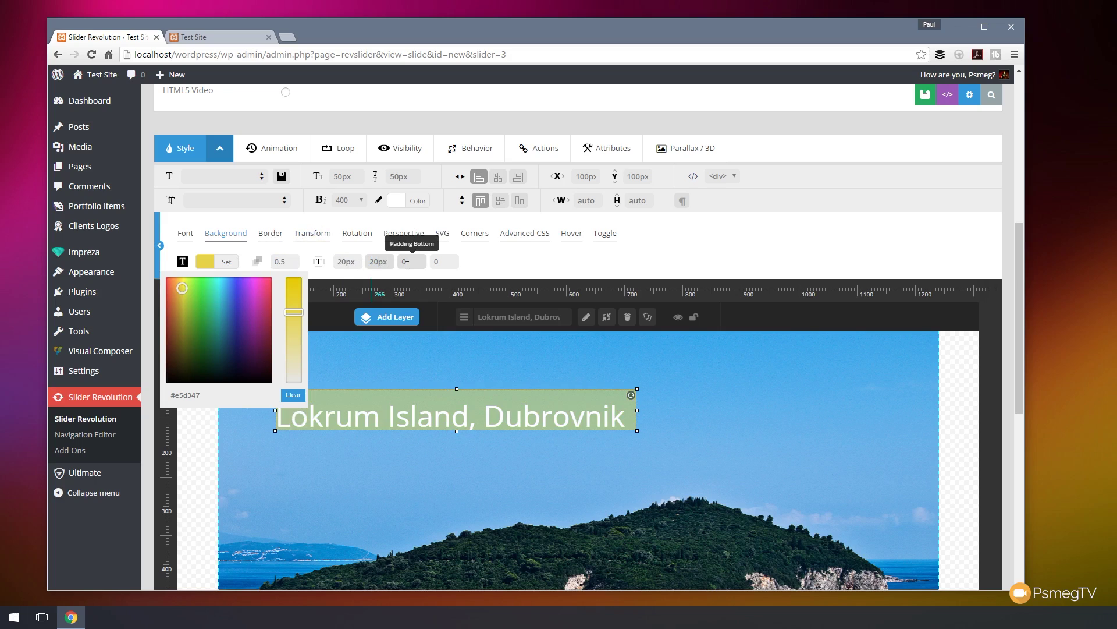
key(Tab)
text(20)
key(Tab)
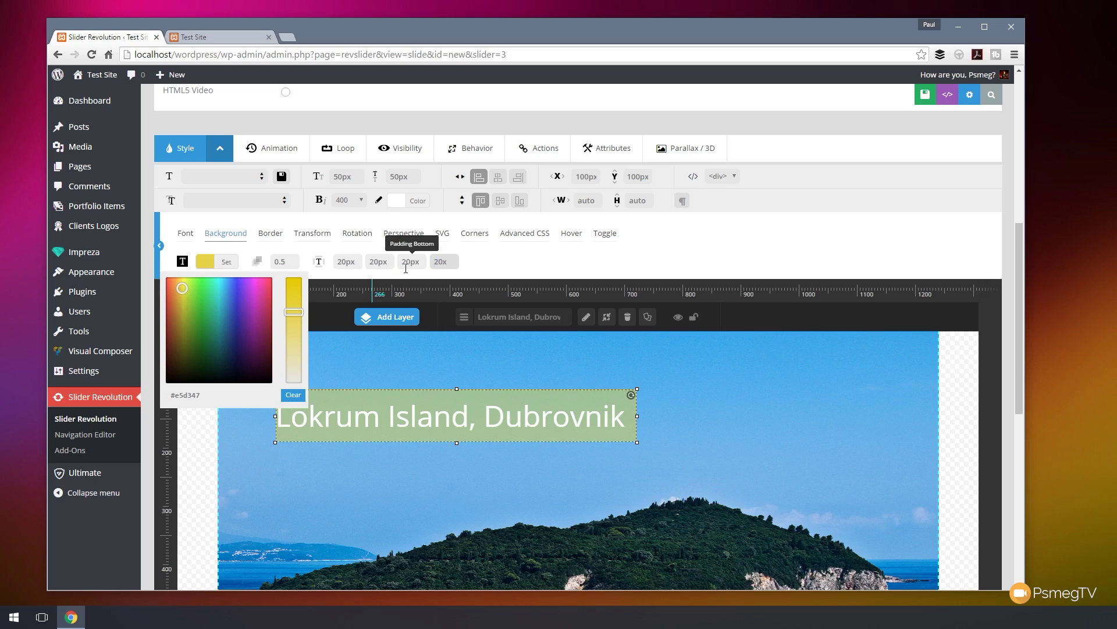
text(20)
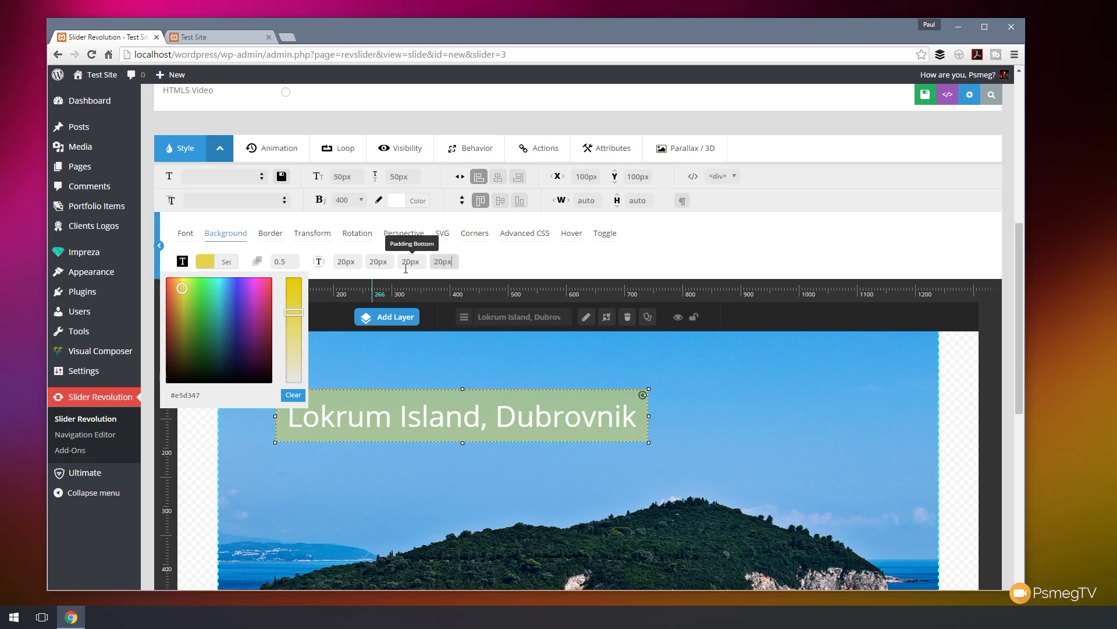
Step: Centre the caption vertically on the slide
scroll(454, 308, down, 3)
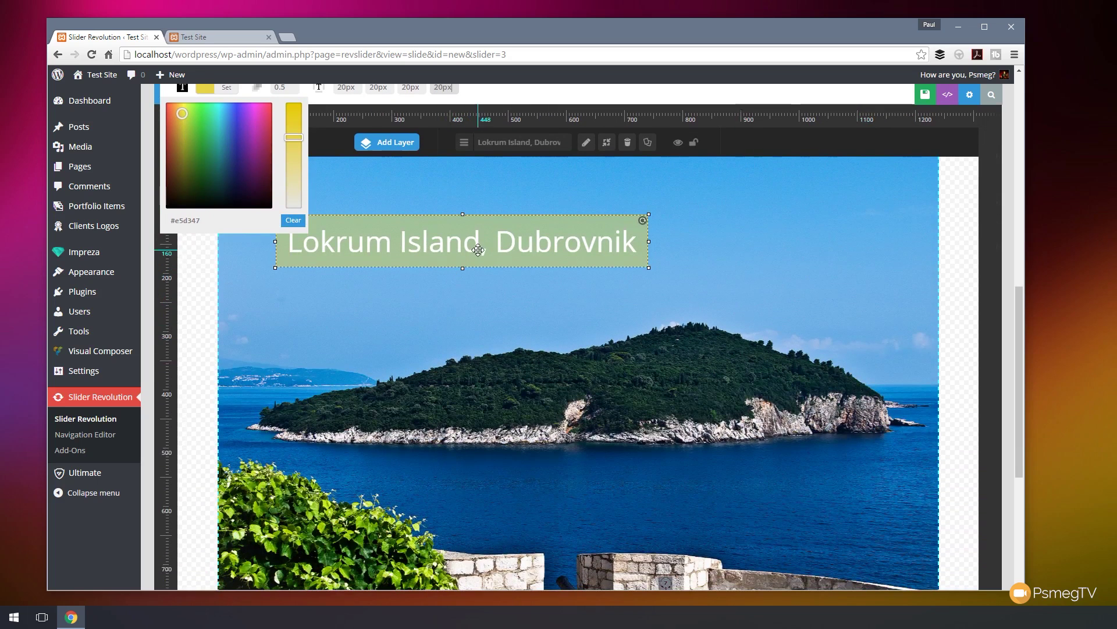
drag(475, 247, 591, 384)
scroll(770, 391, up, 3)
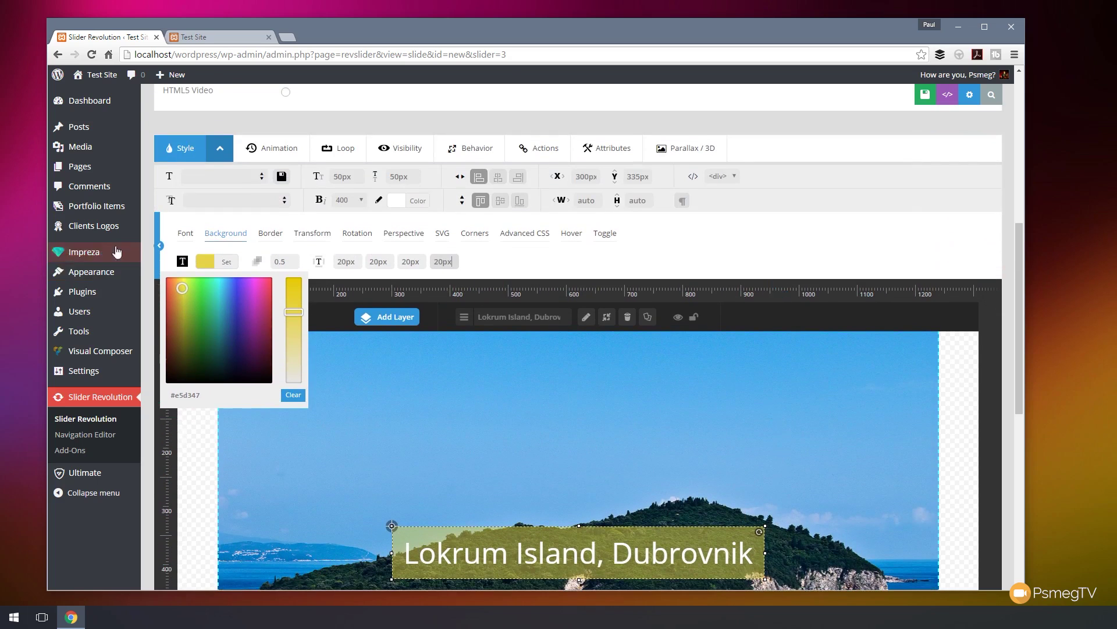
click(226, 261)
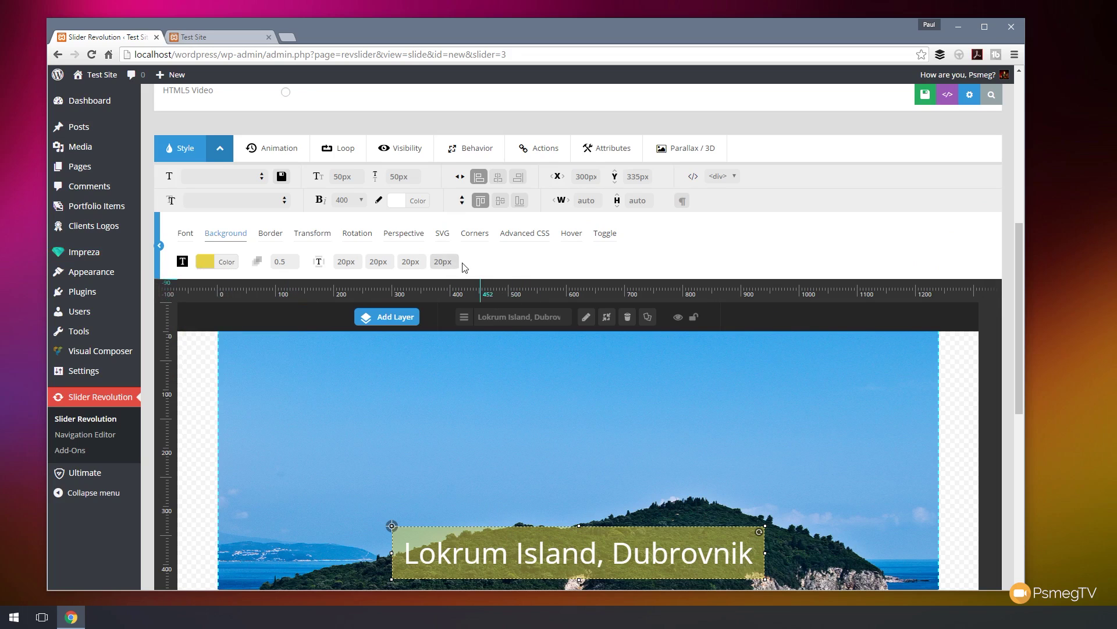
click(501, 200)
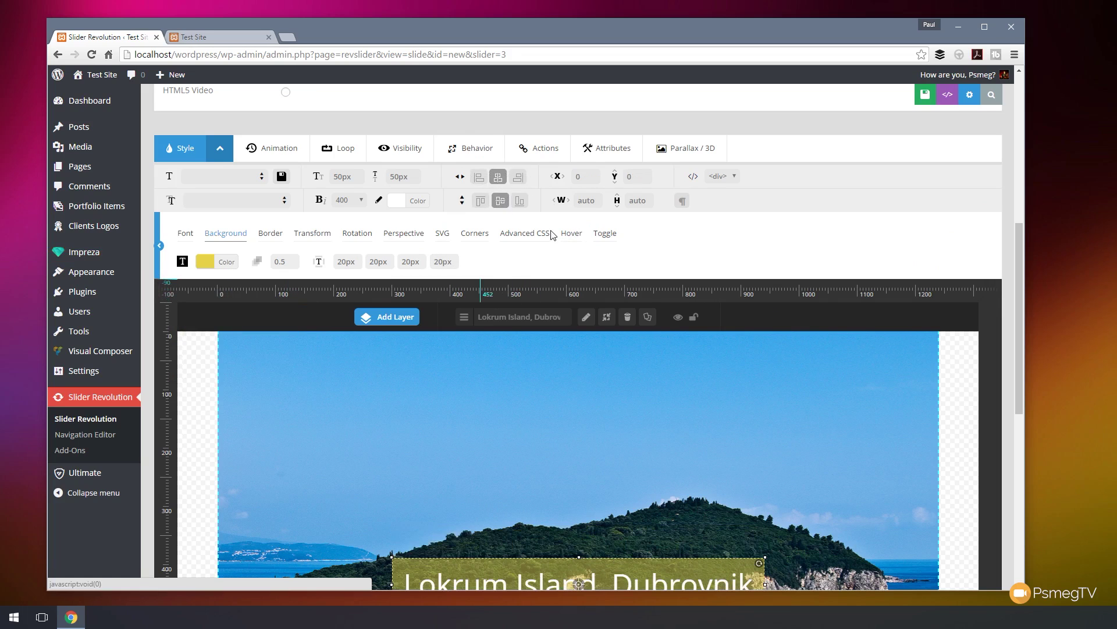
scroll(661, 391, down, 3)
scroll(443, 355, up, 3)
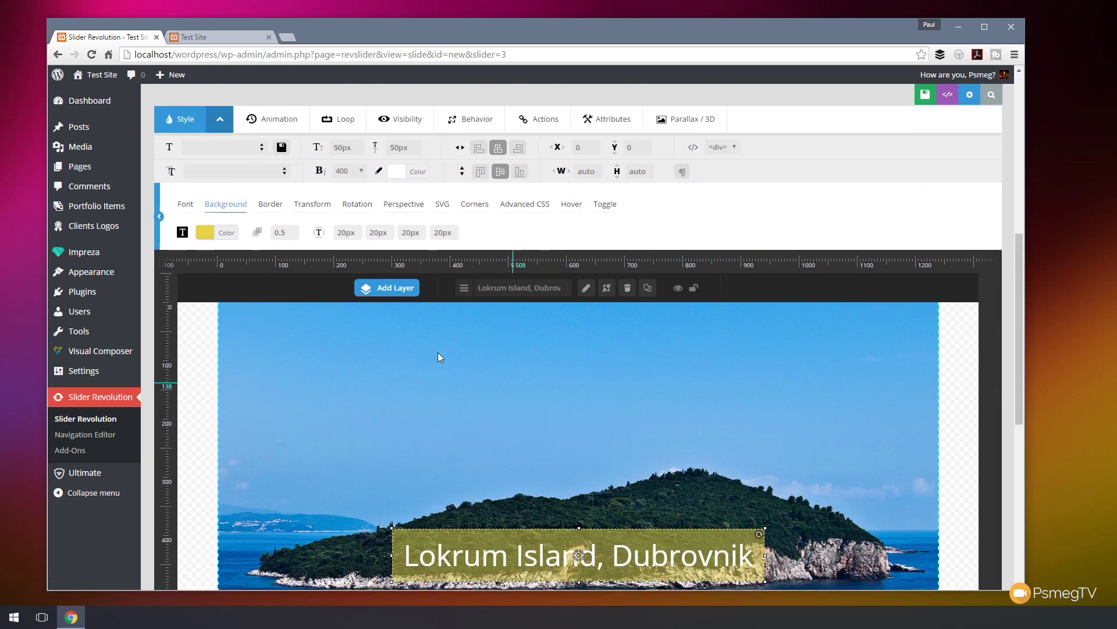
Step: Apply the Short-from-Bottom entrance animation, save the slide, and reload the Test Site
click(268, 153)
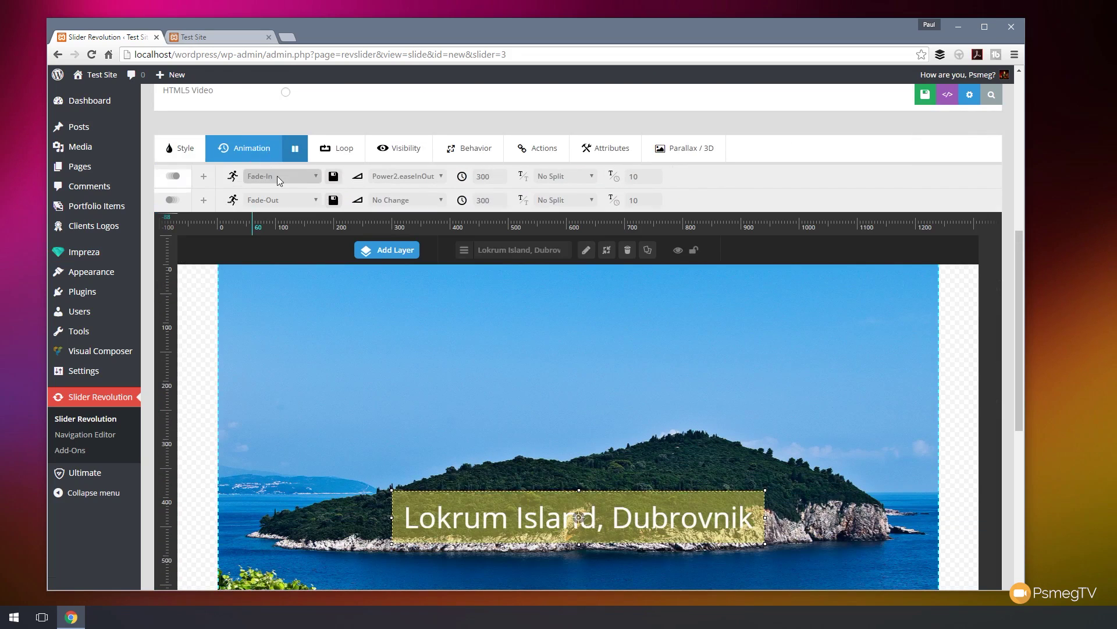
click(316, 177)
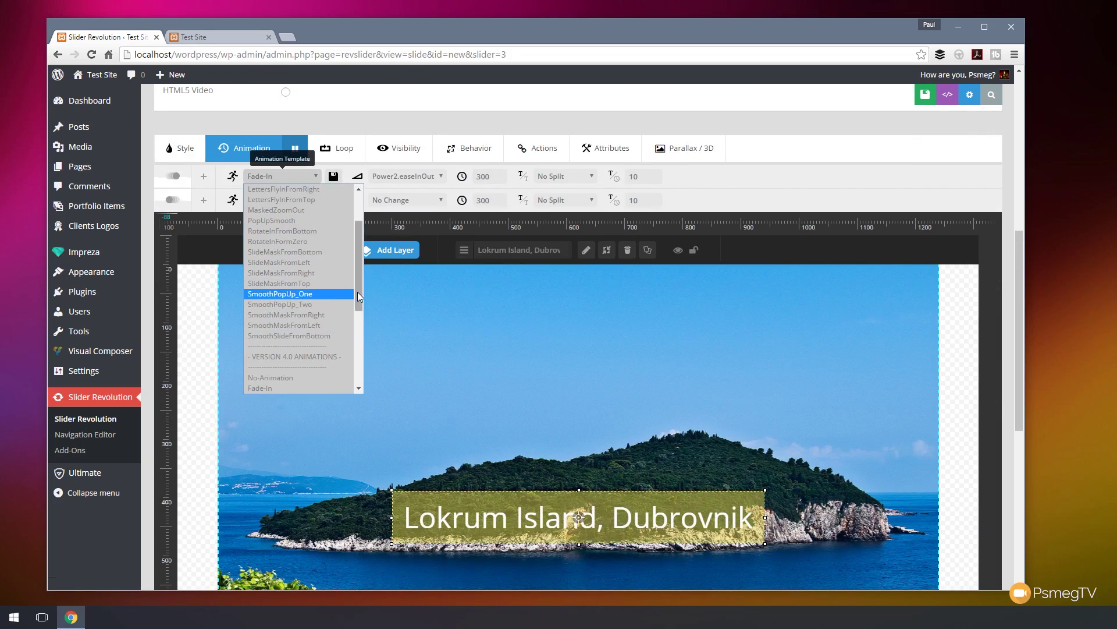
drag(358, 292, 360, 351)
click(302, 273)
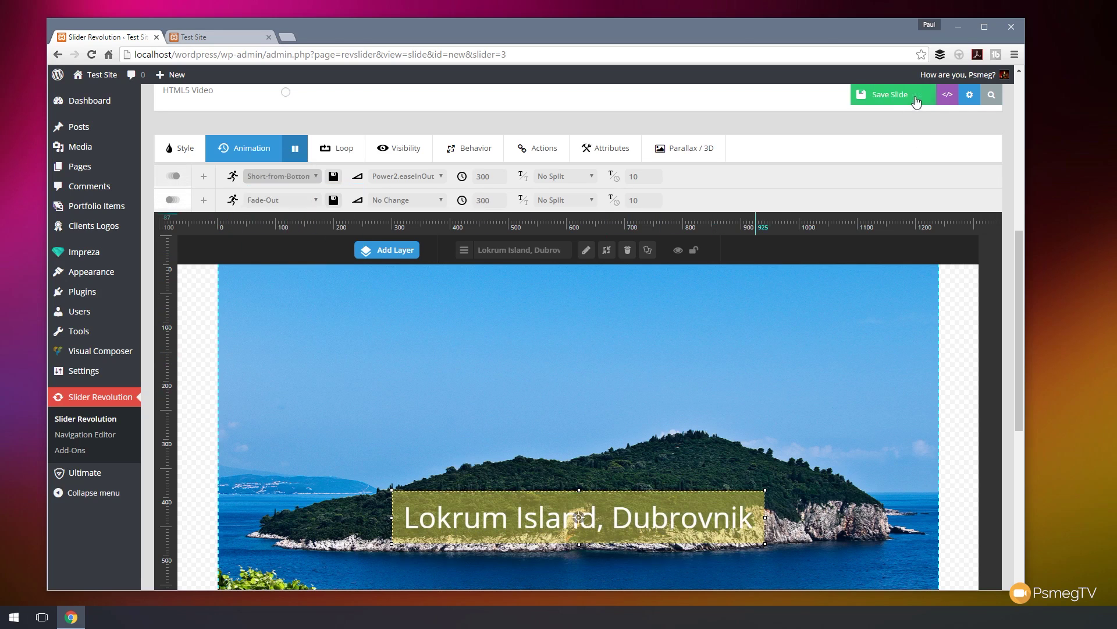
click(896, 95)
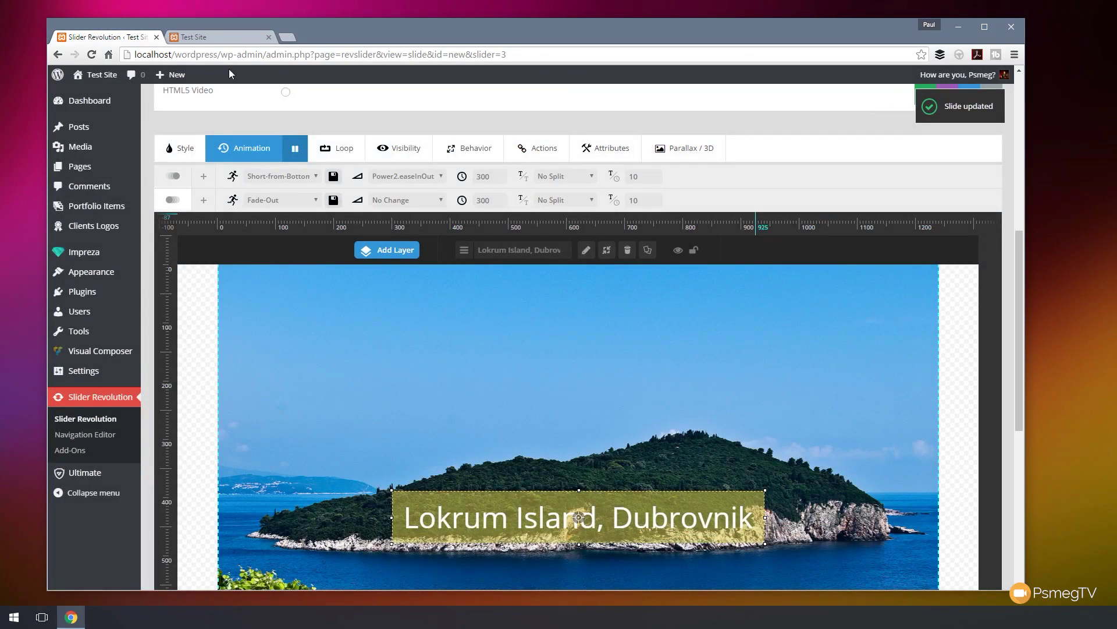
click(222, 37)
click(91, 54)
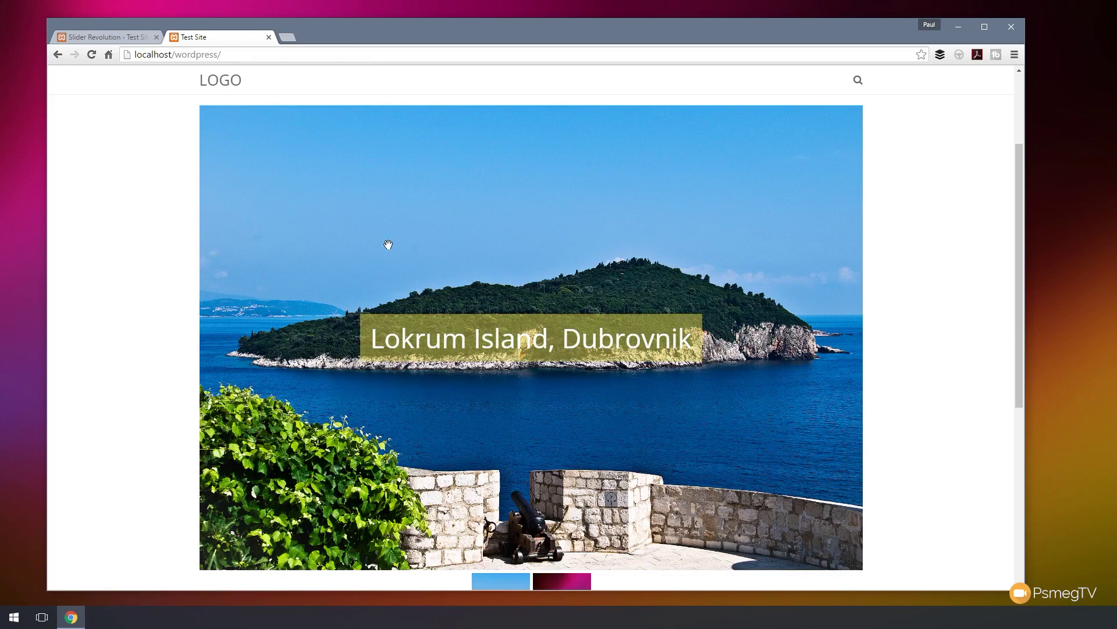
Step: Flip between the Swirl and Lokrum slides using the thumbnails and a swipe
scroll(686, 466, down, 2)
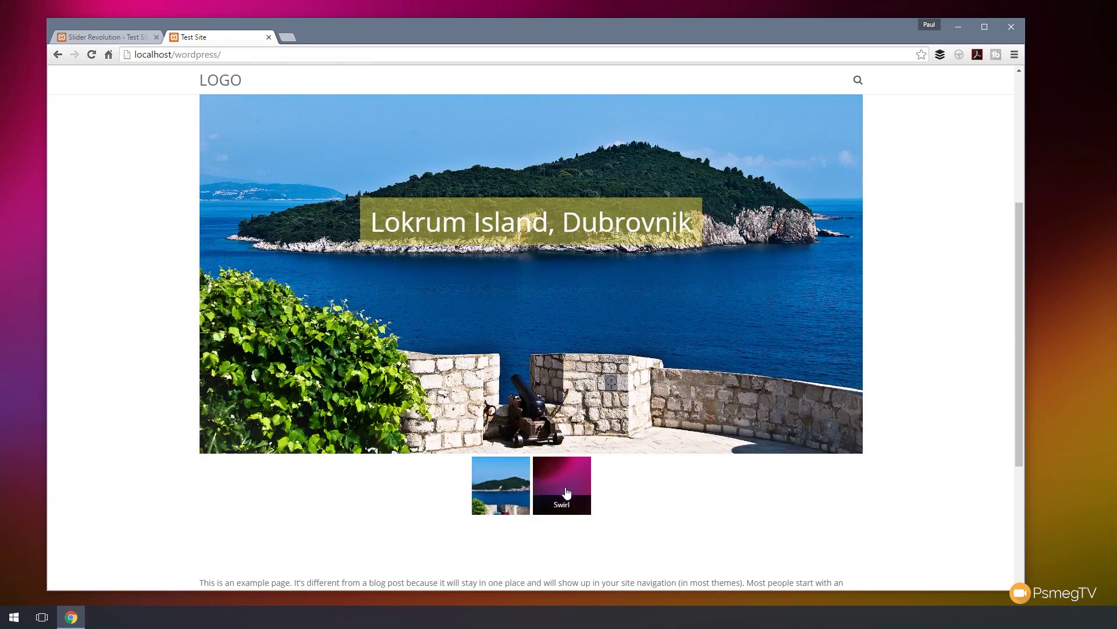
click(568, 496)
click(527, 484)
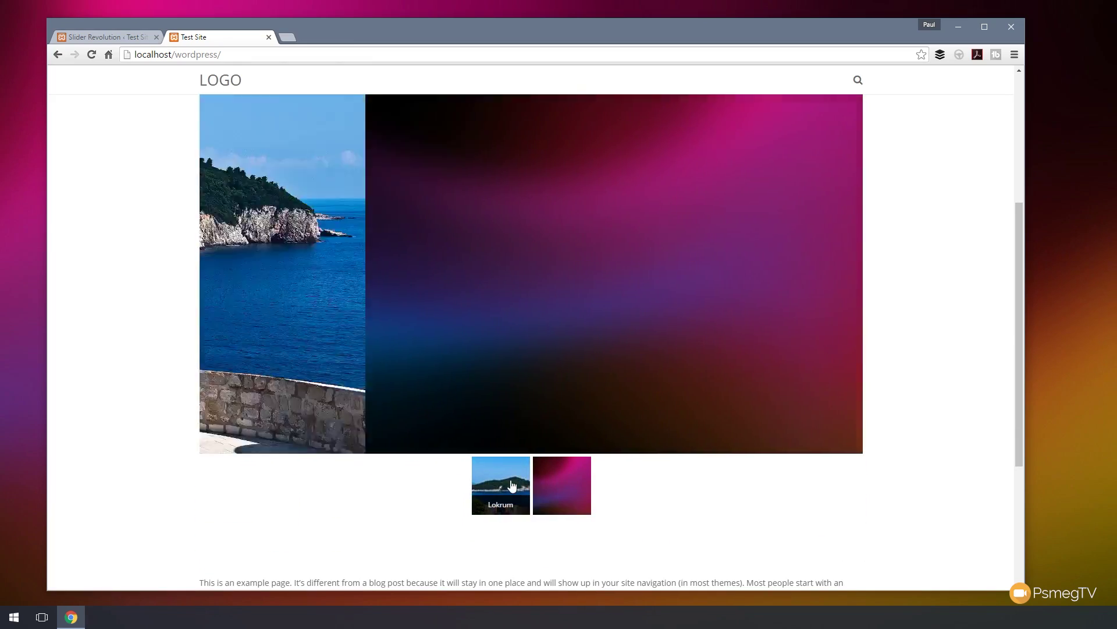
drag(820, 317, 738, 352)
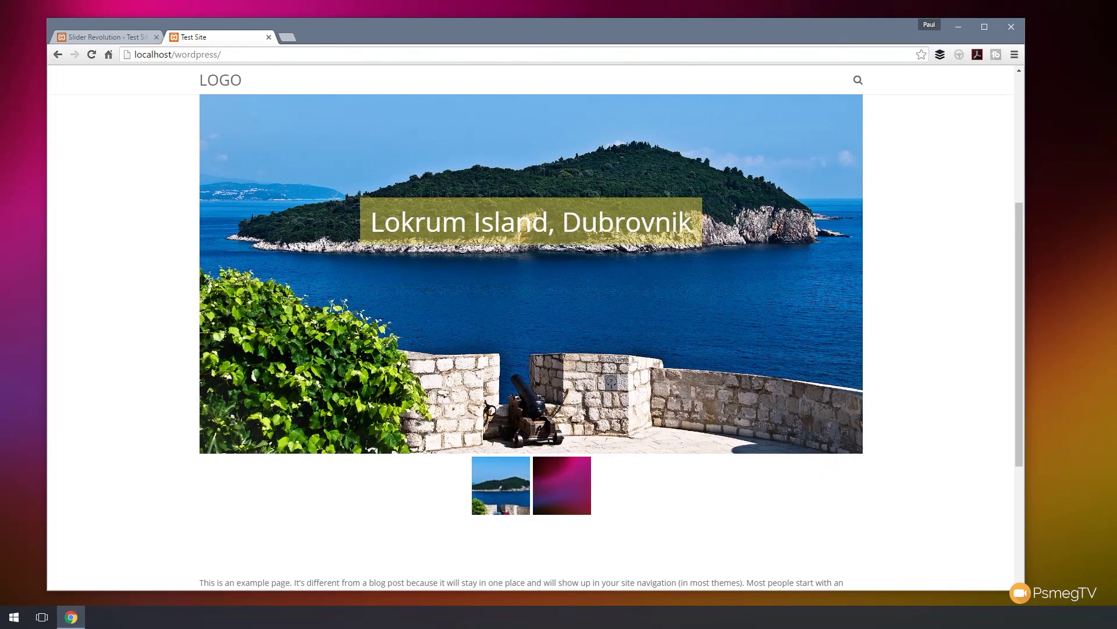
Step: Switch back to the Slider Revolution slide editor tab
click(136, 41)
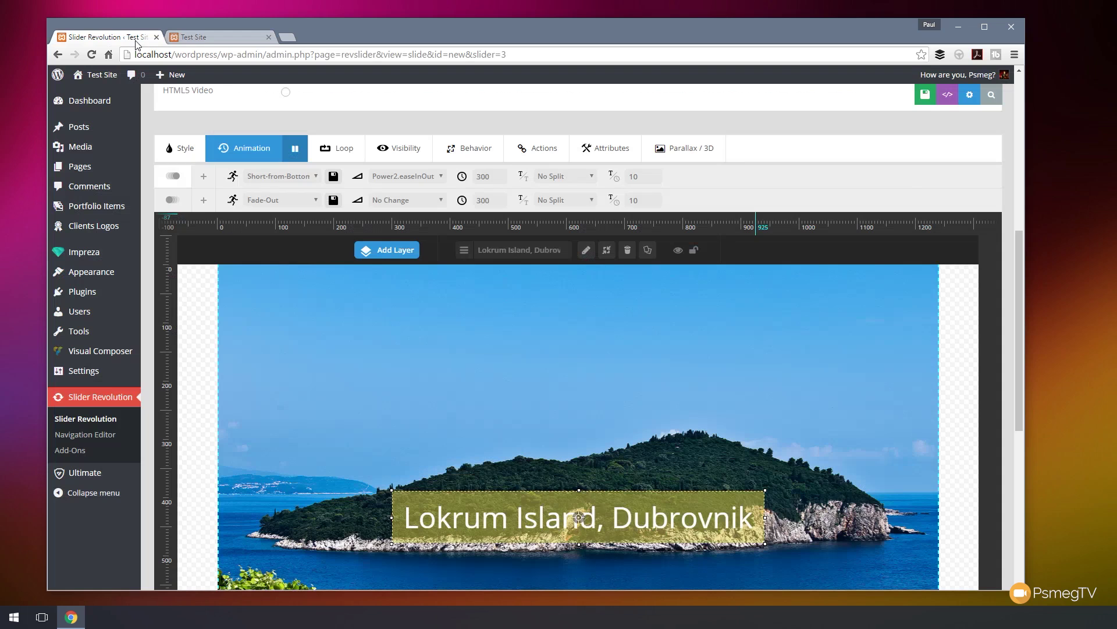